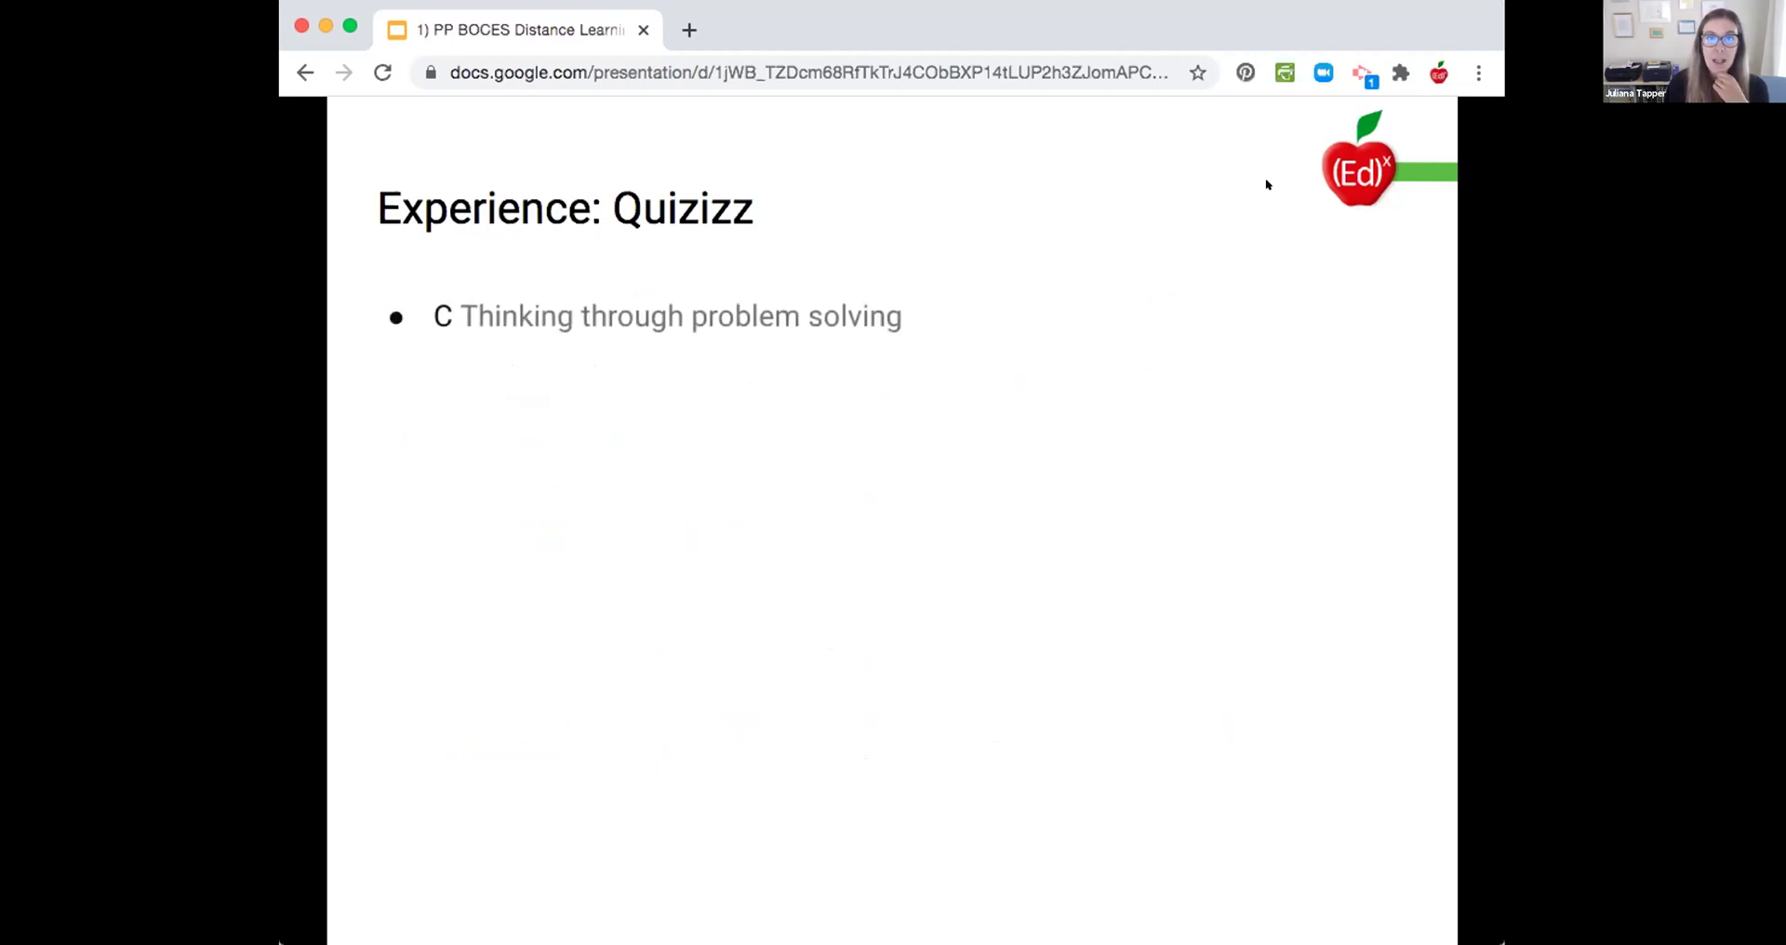
key(Right)
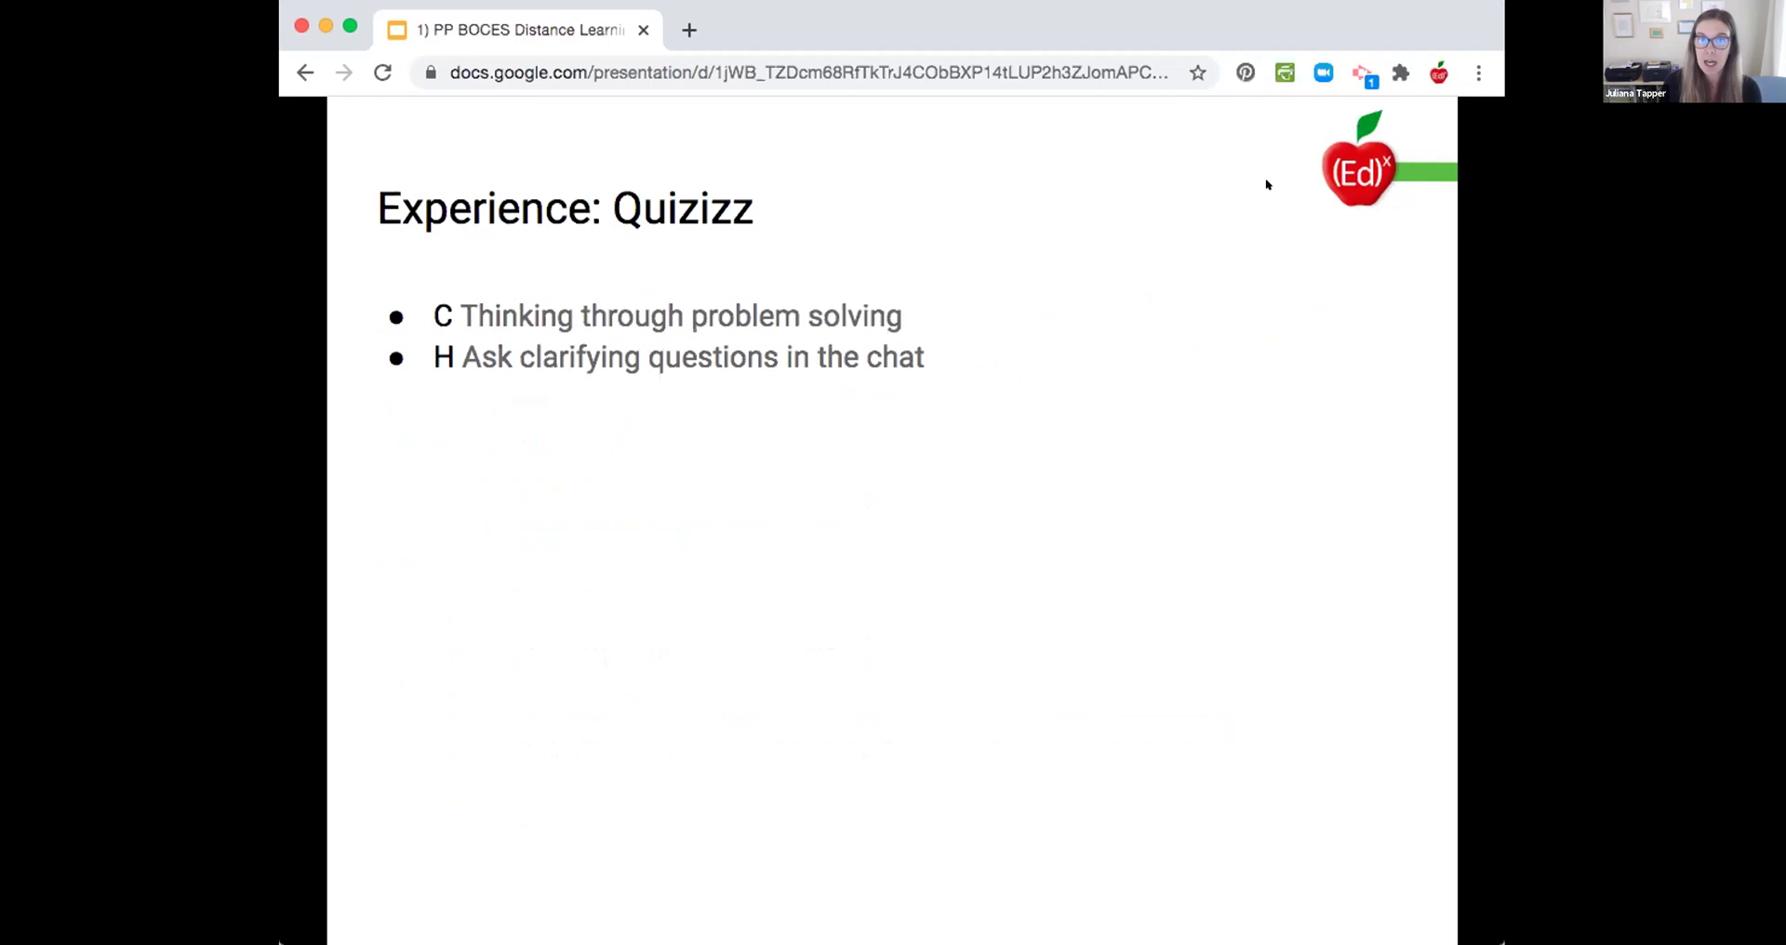
Step: Reveal the Quizizz expectation and set-up bullets, then advance to the Linear Equations slide
key(Right)
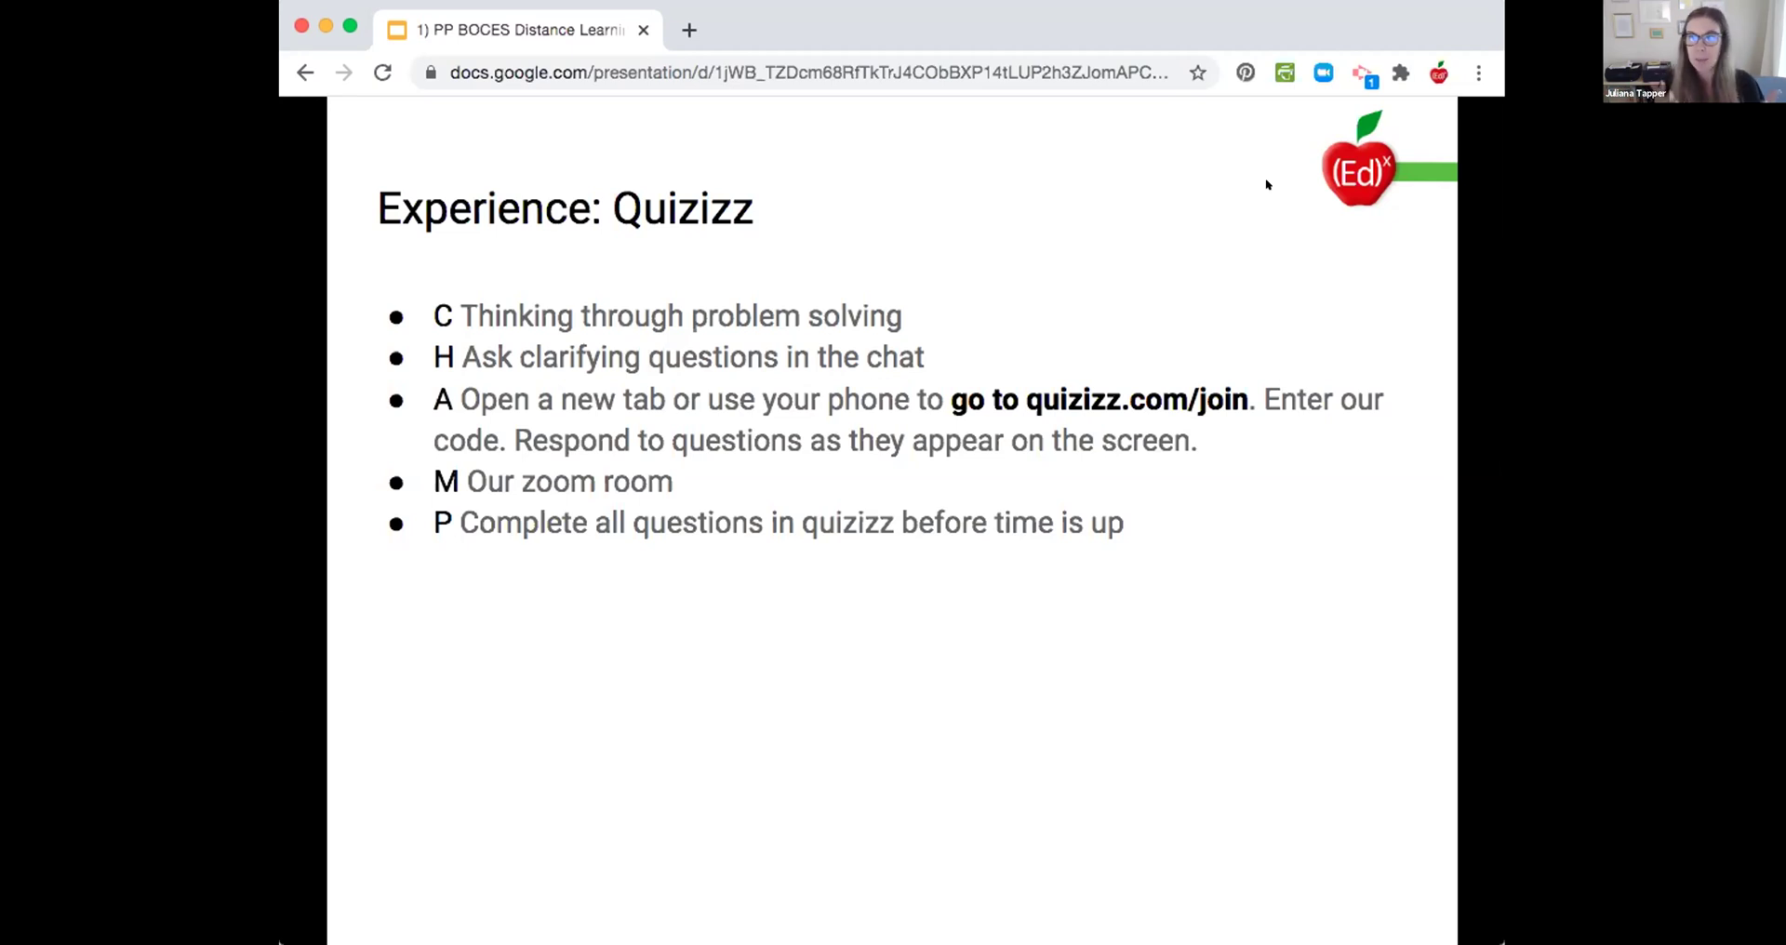
key(Right)
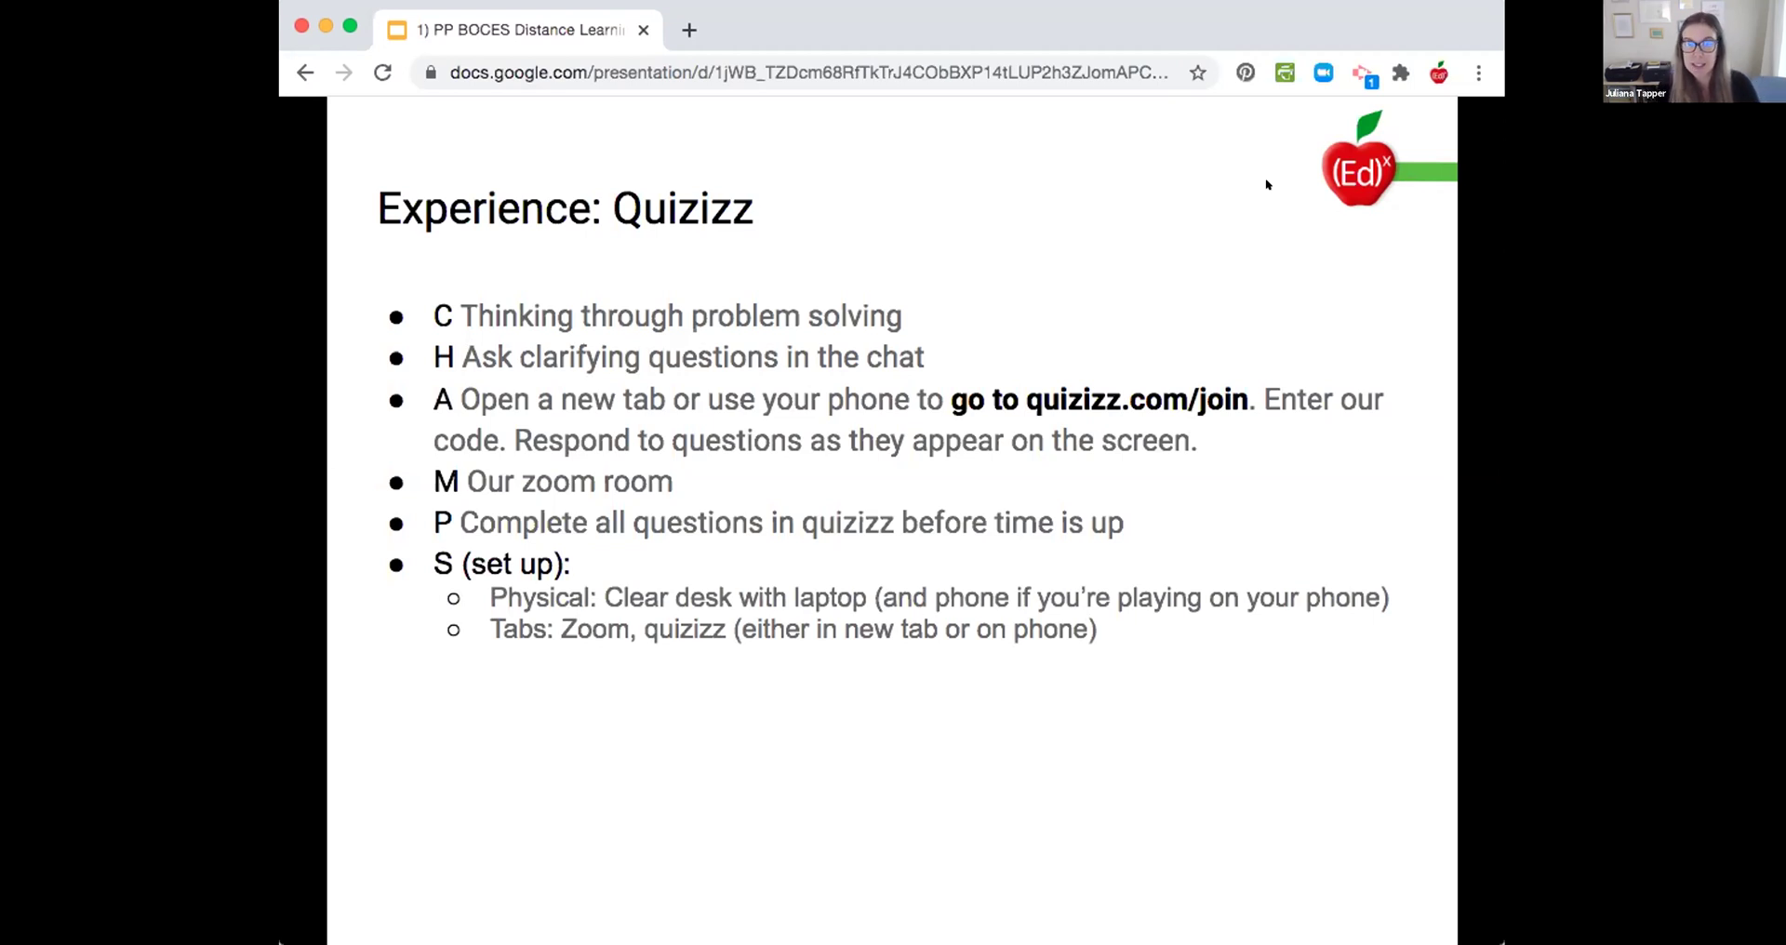
key(Right)
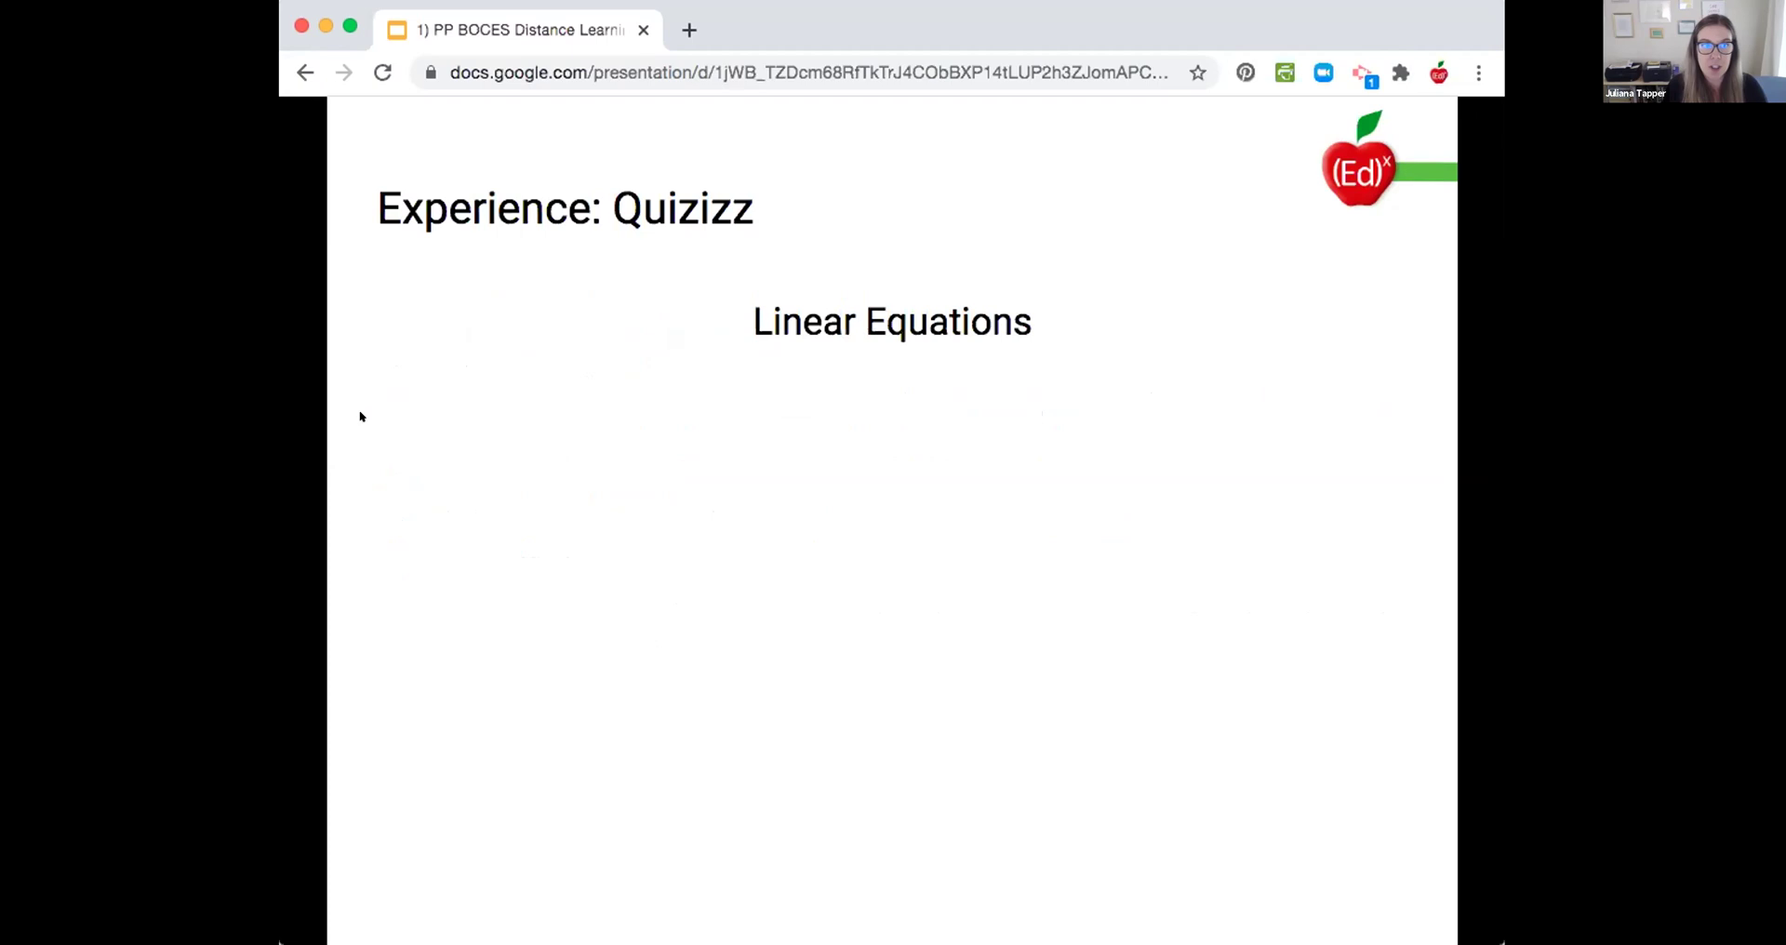
key(super+Tab)
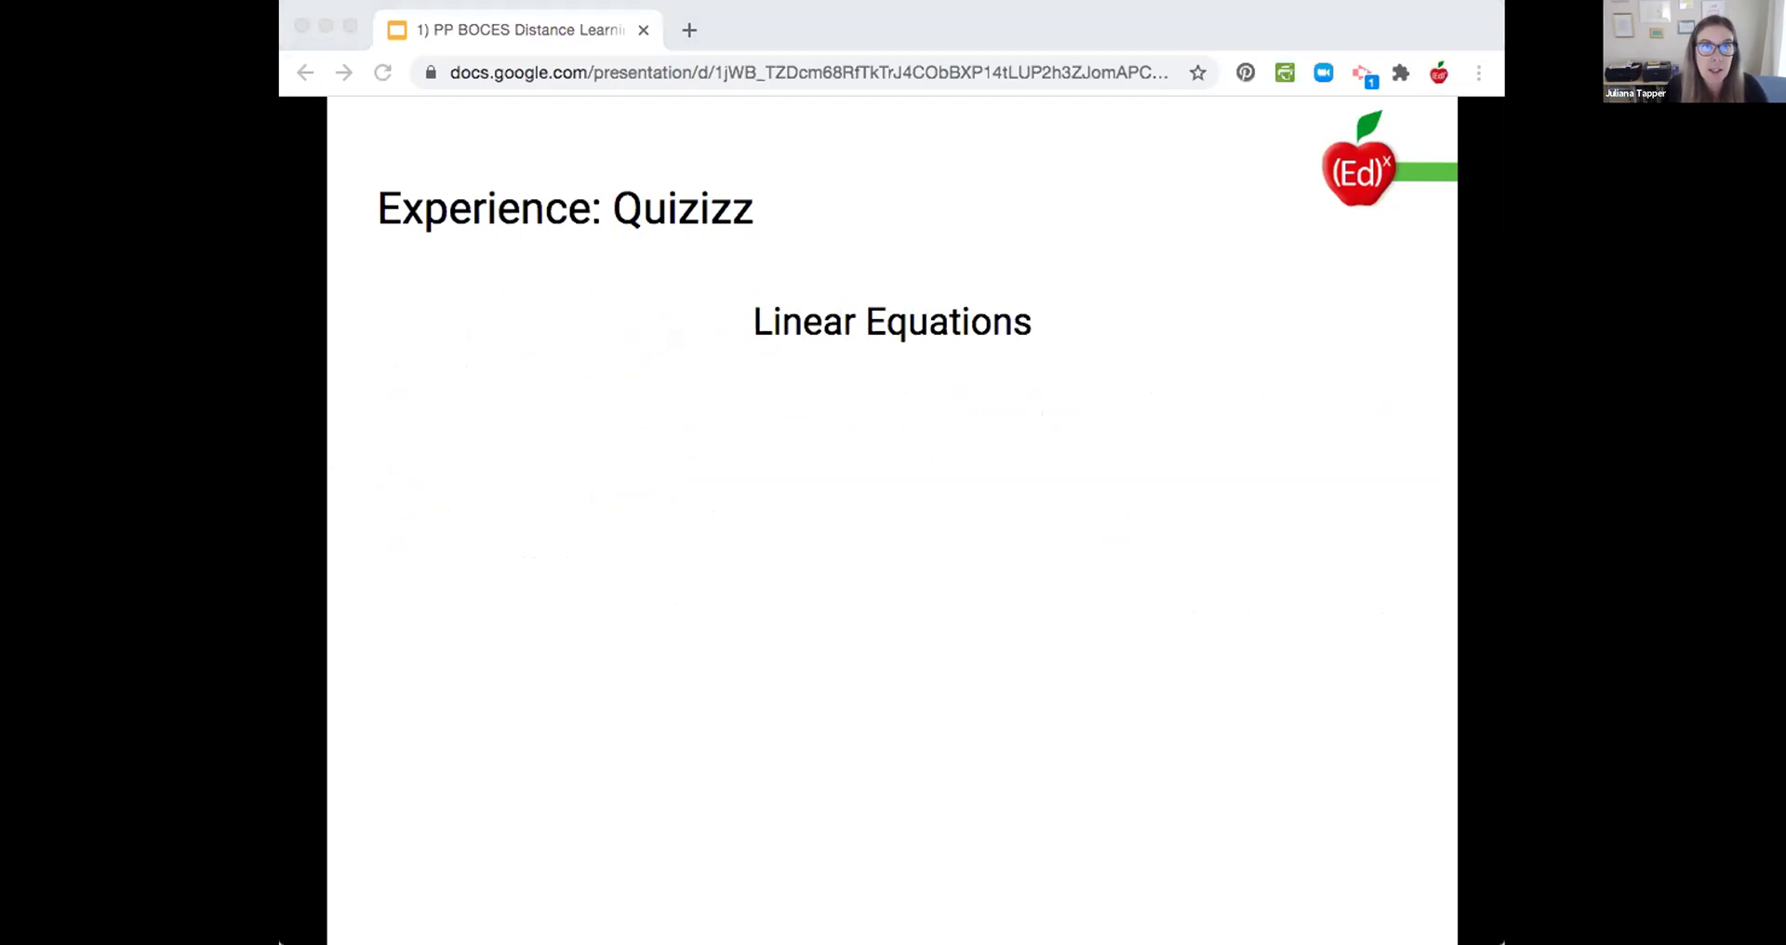
Step: Open the y=mx+b quiz page and start a live game in Team mode
click(944, 13)
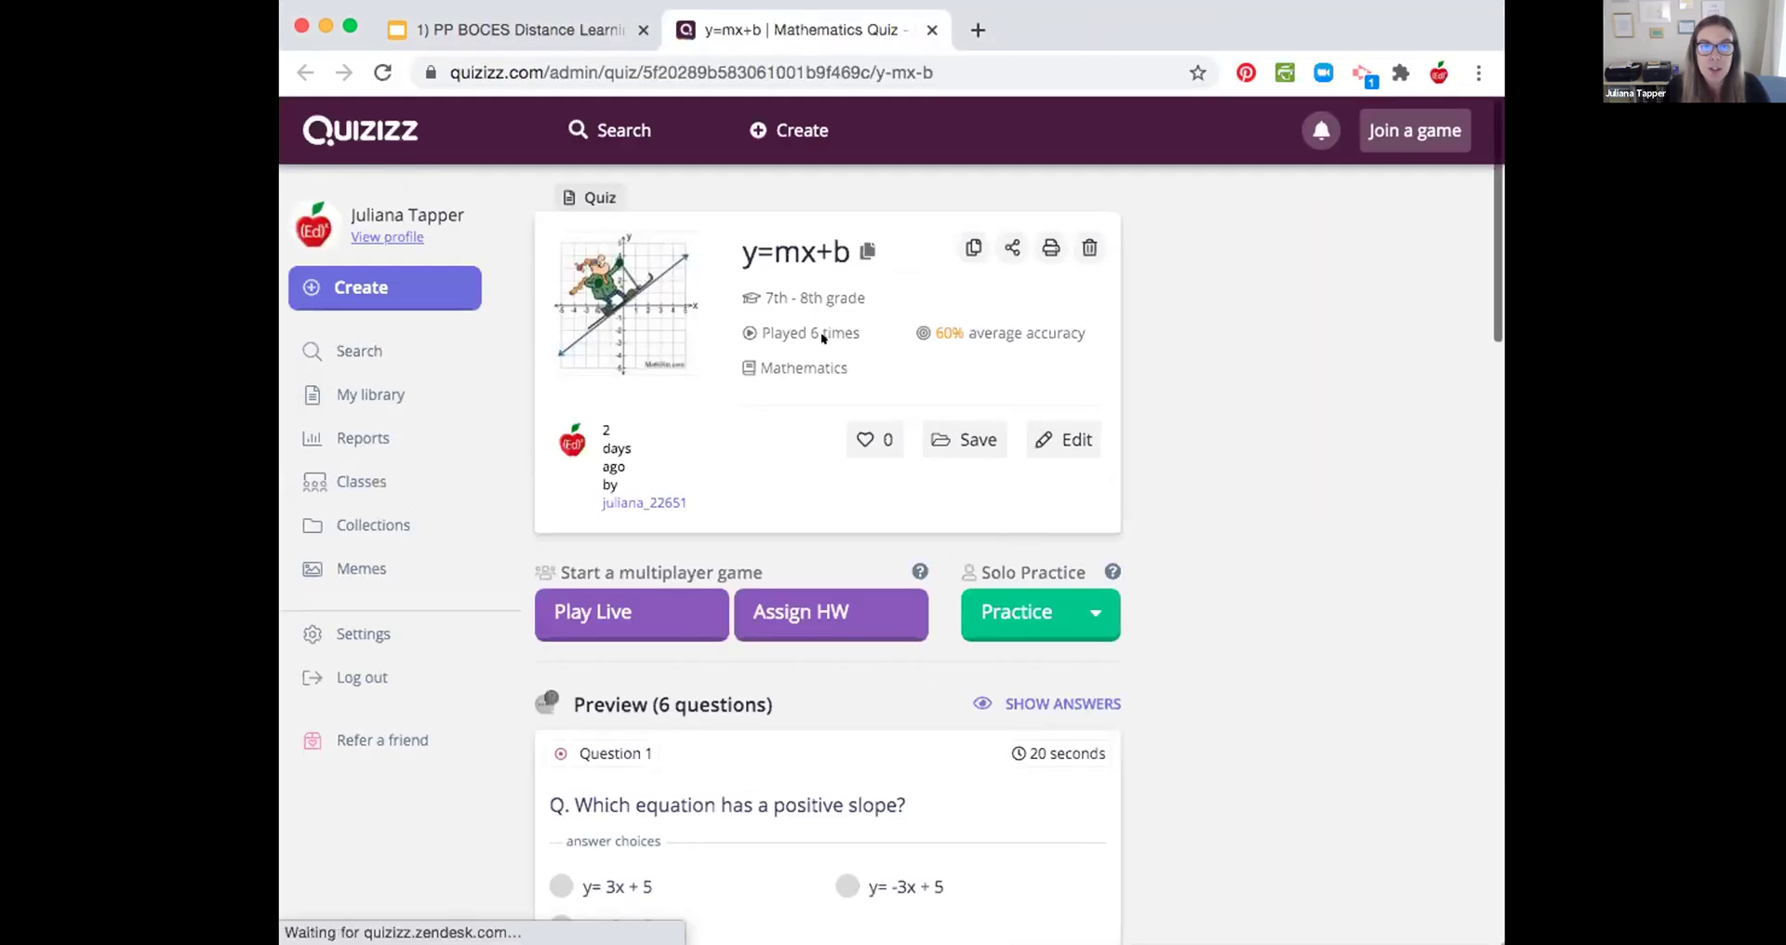
click(610, 610)
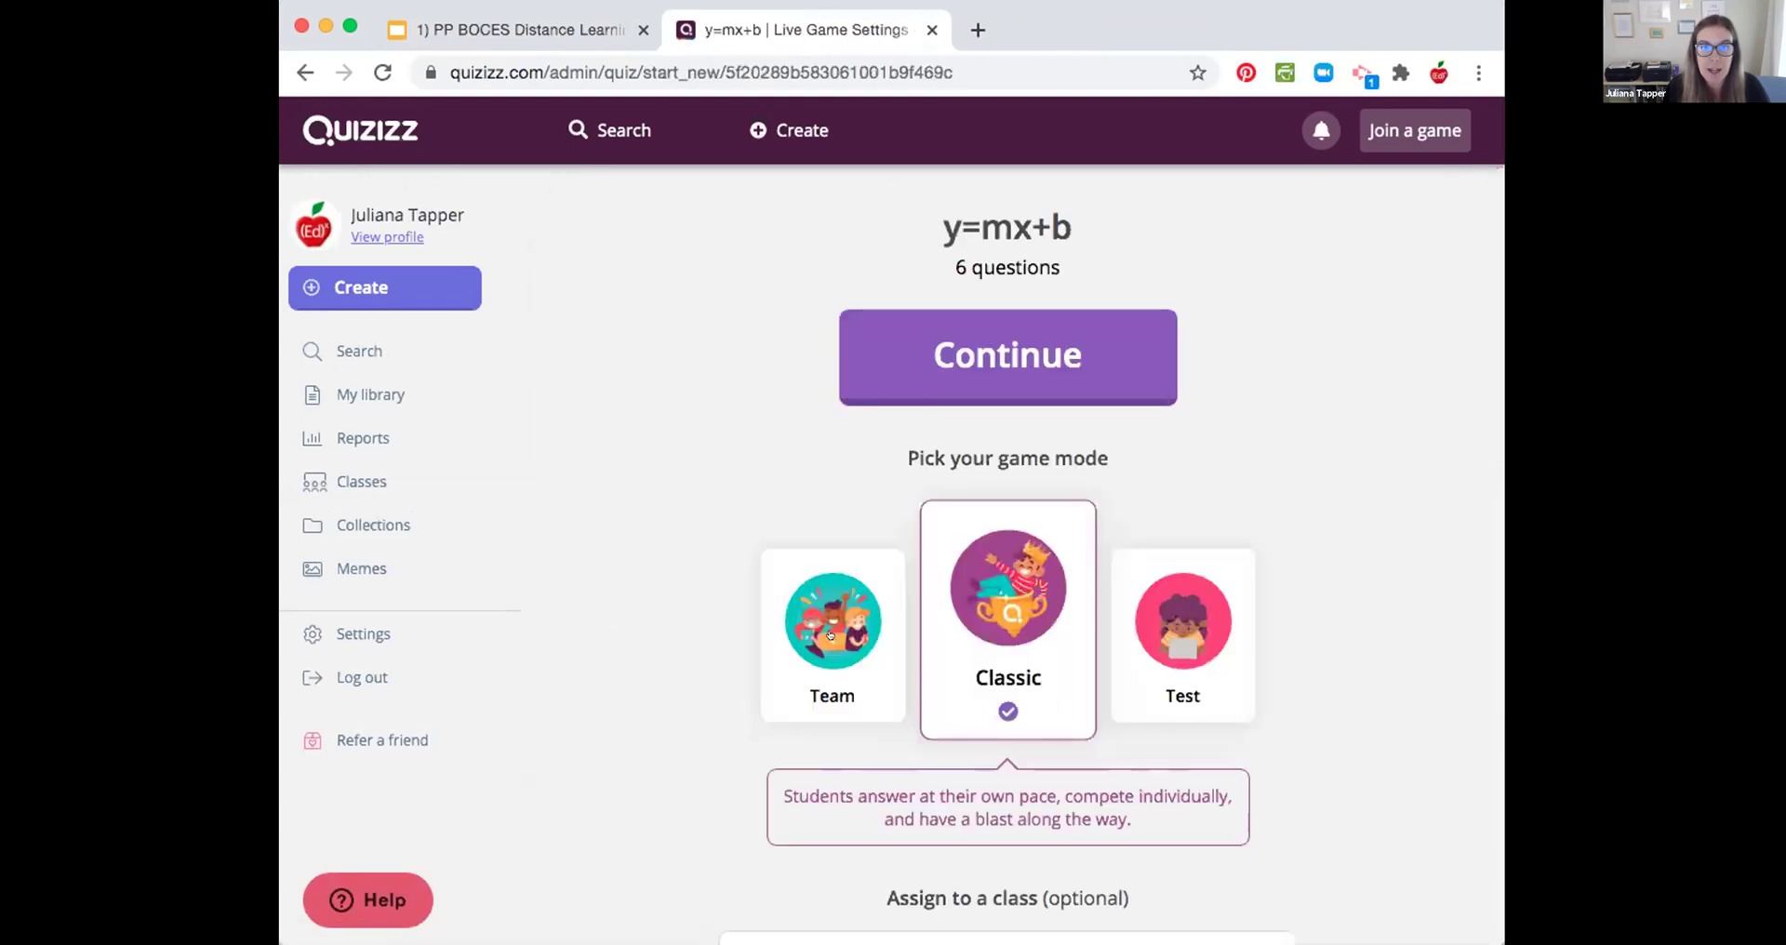
click(832, 635)
scroll(831, 635, down, 7)
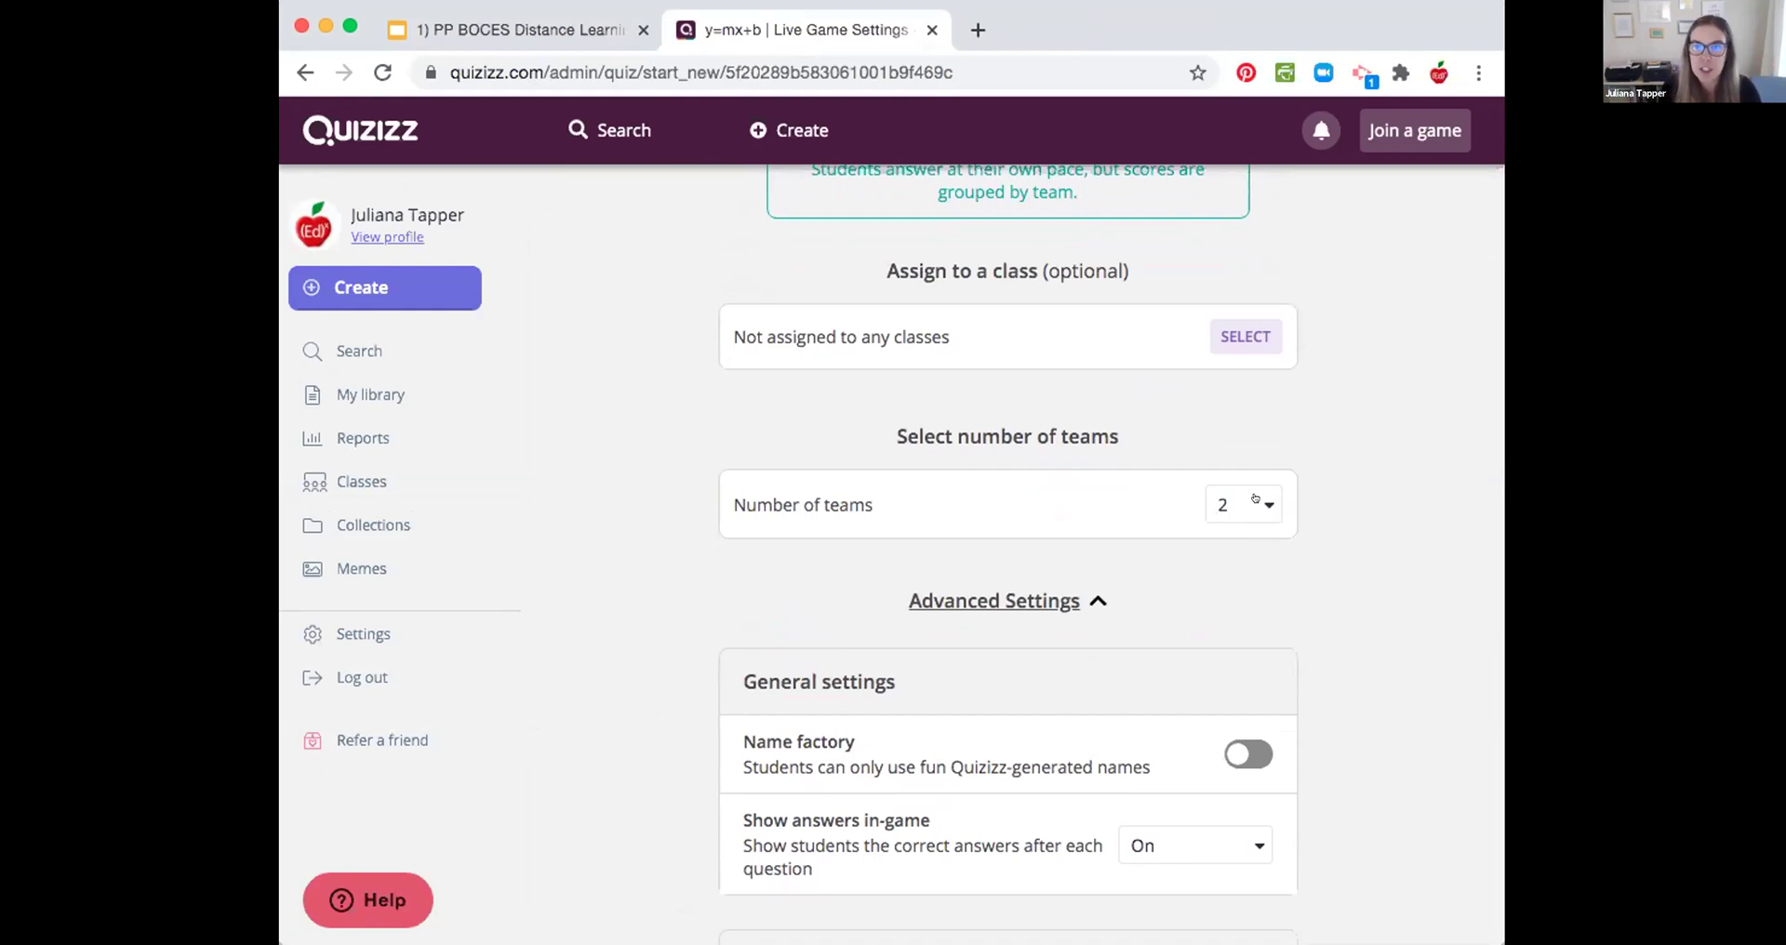
Step: Keep the number of teams at 2 and review the default Advanced Settings
click(1258, 499)
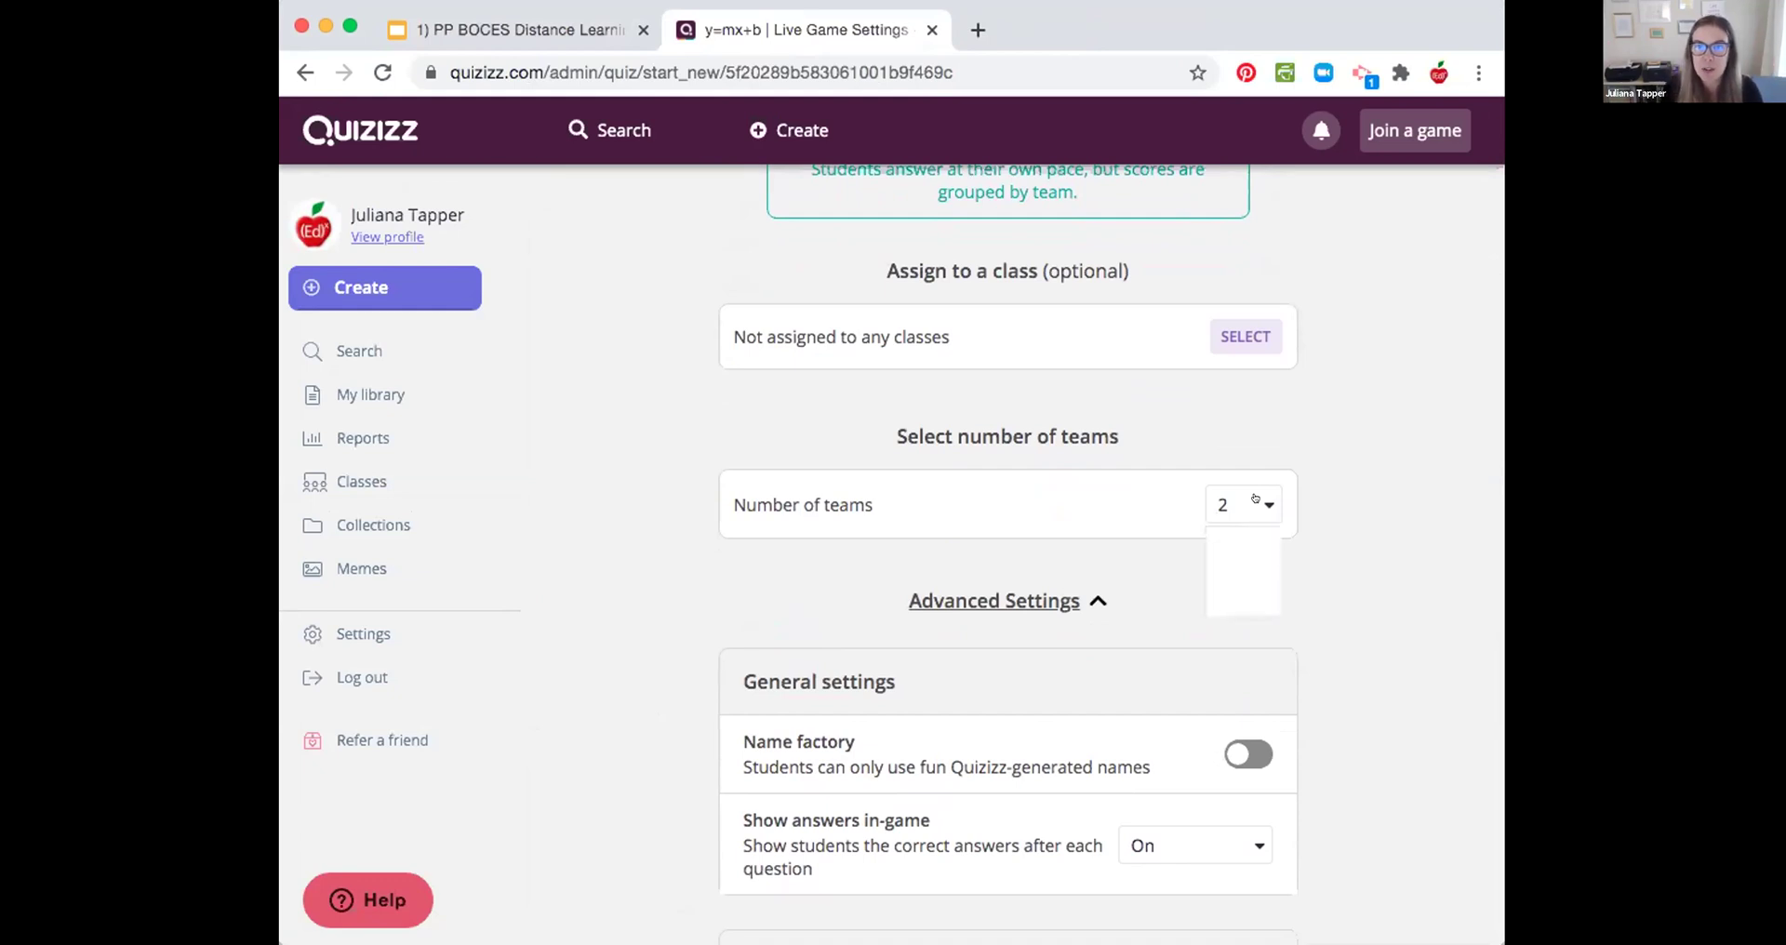
click(1323, 497)
scroll(1326, 496, down, 1)
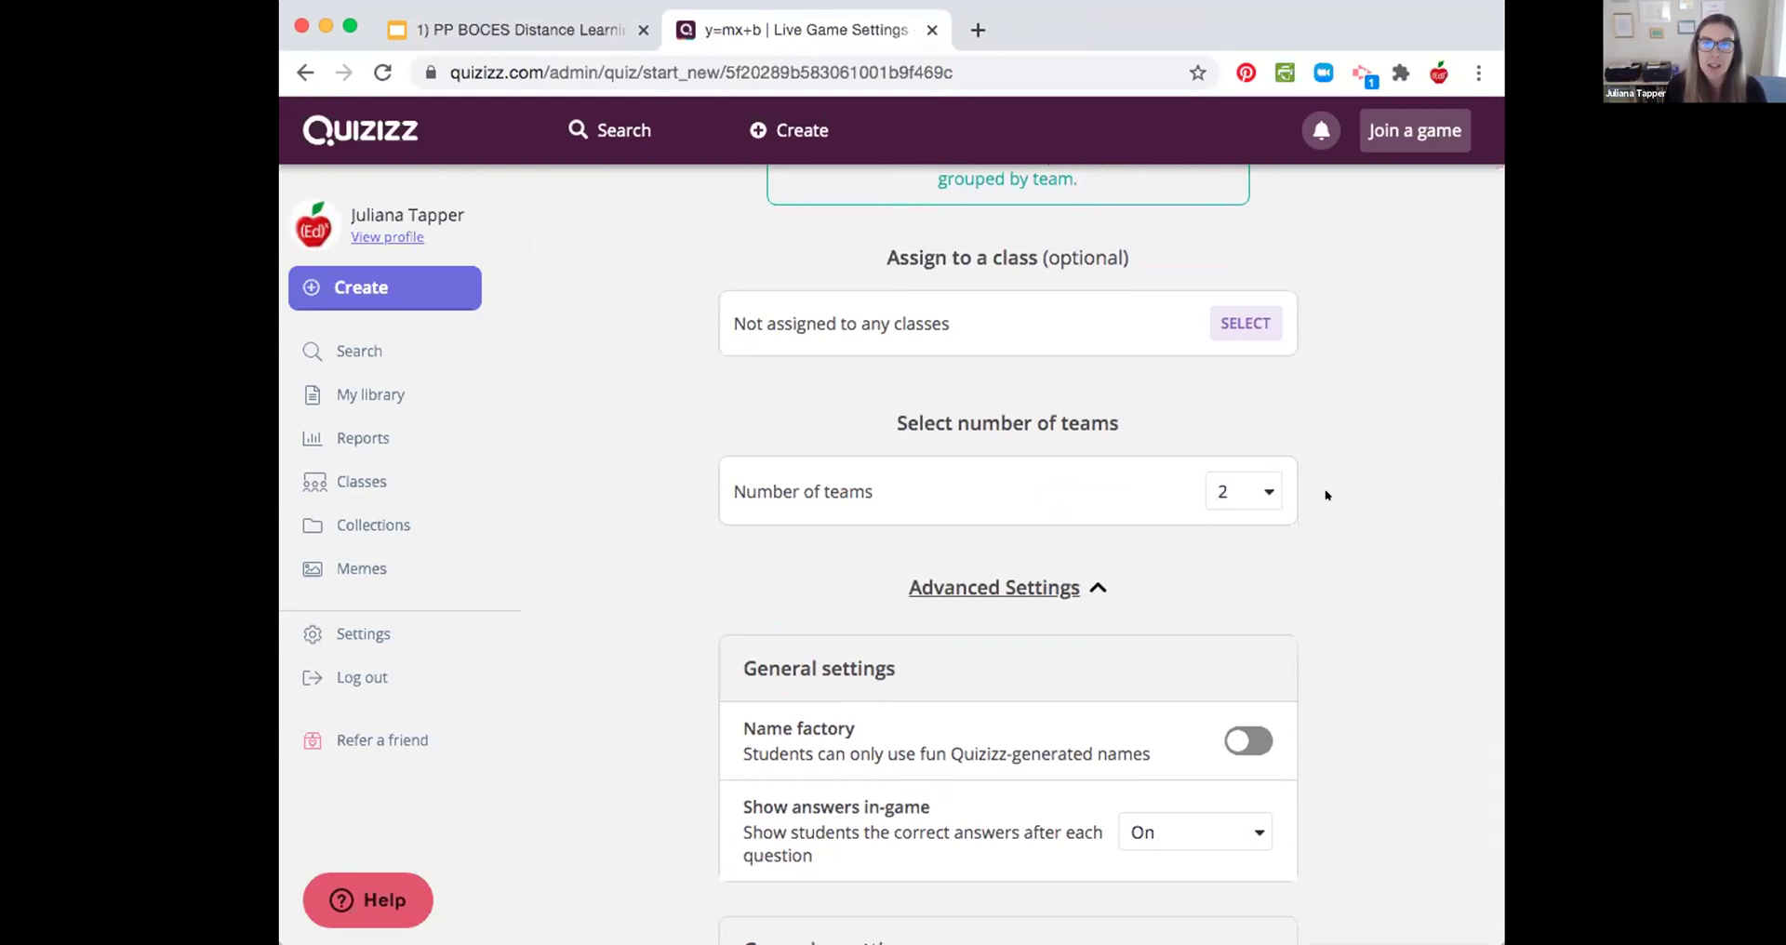
scroll(1325, 494, down, 5)
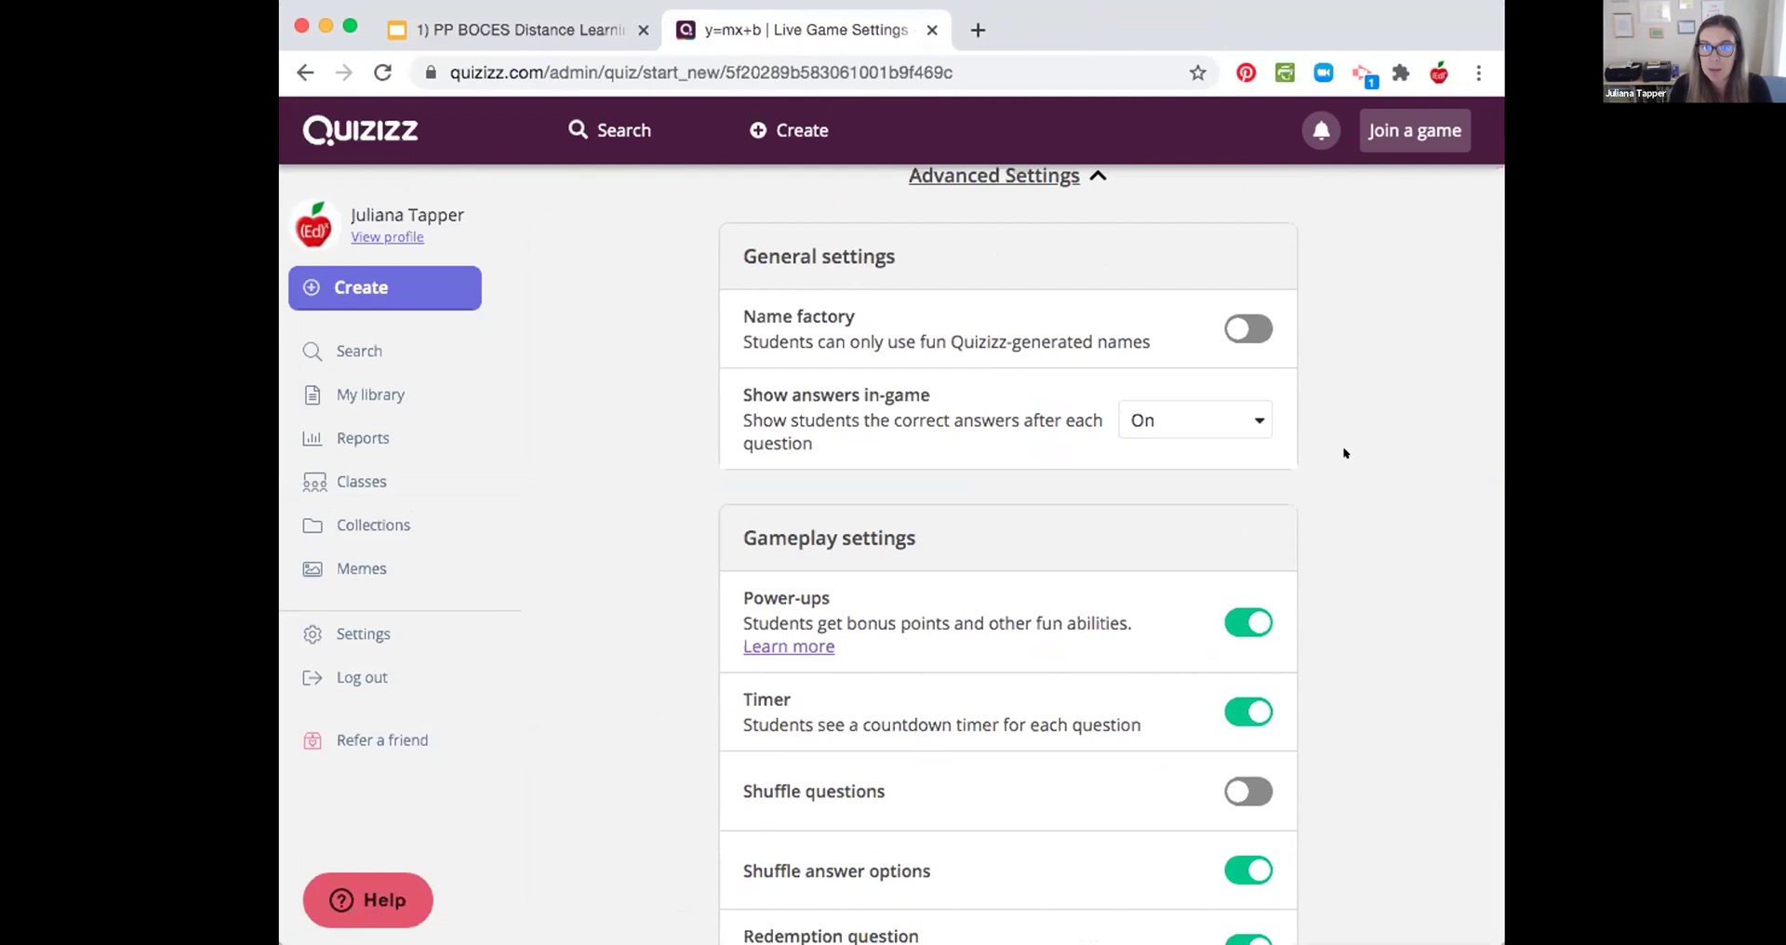
scroll(1342, 465, down, 1)
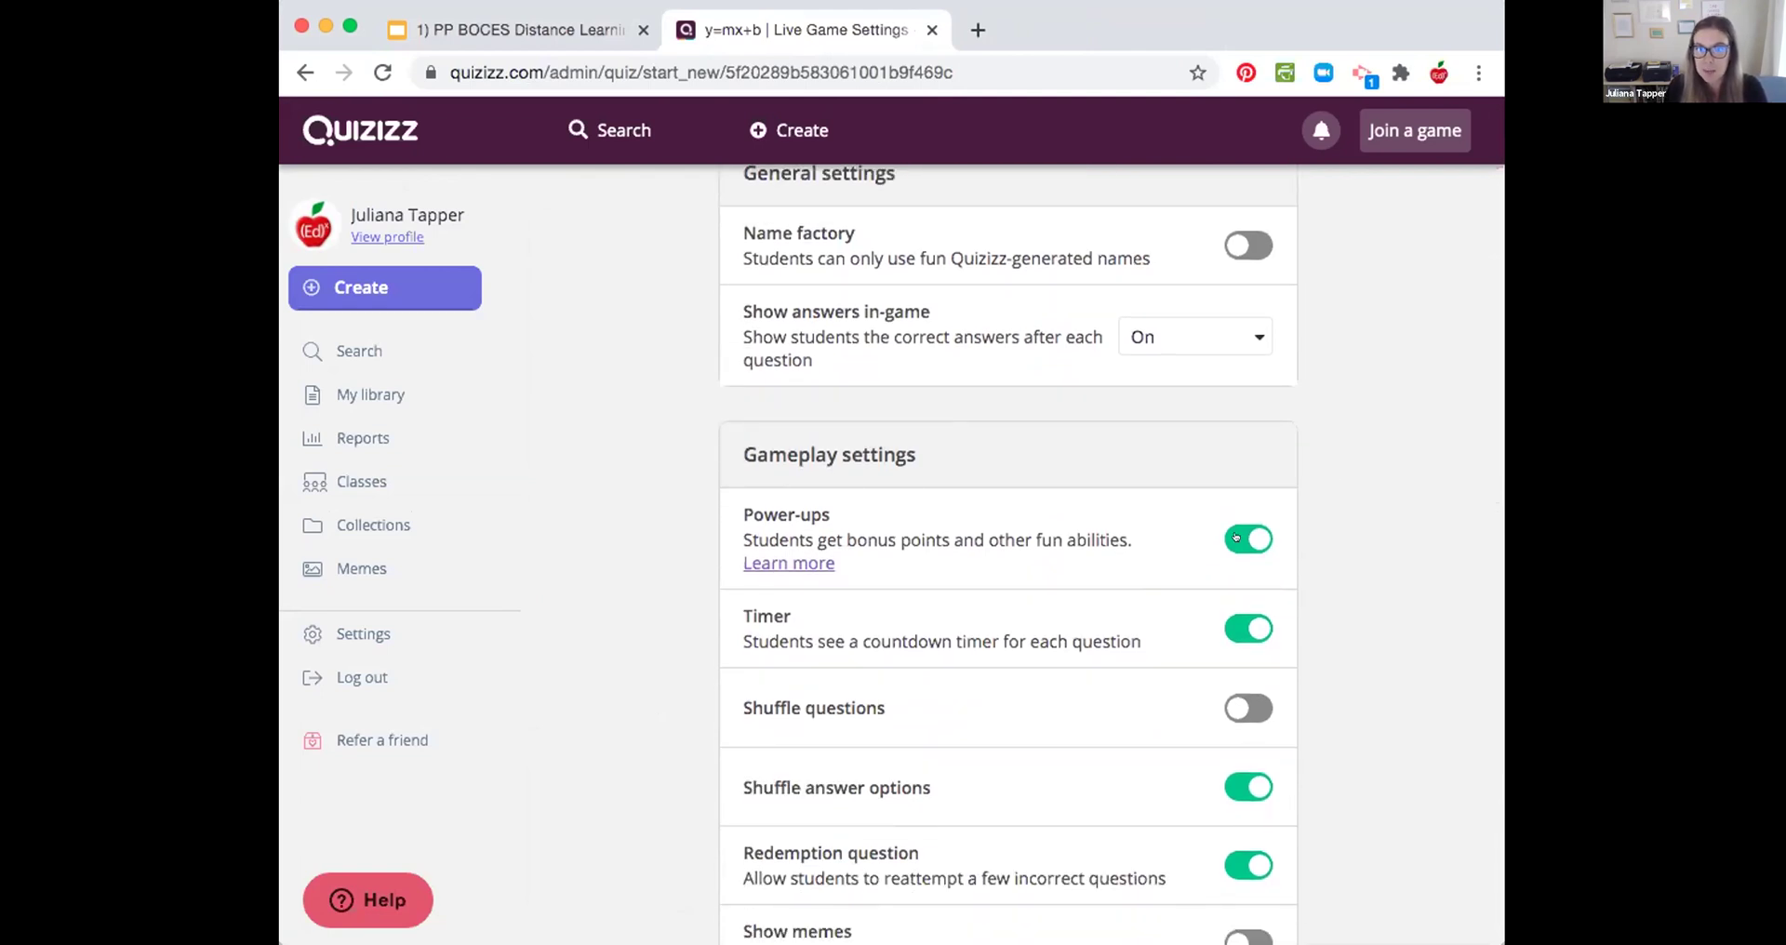
scroll(1328, 670, down, 2)
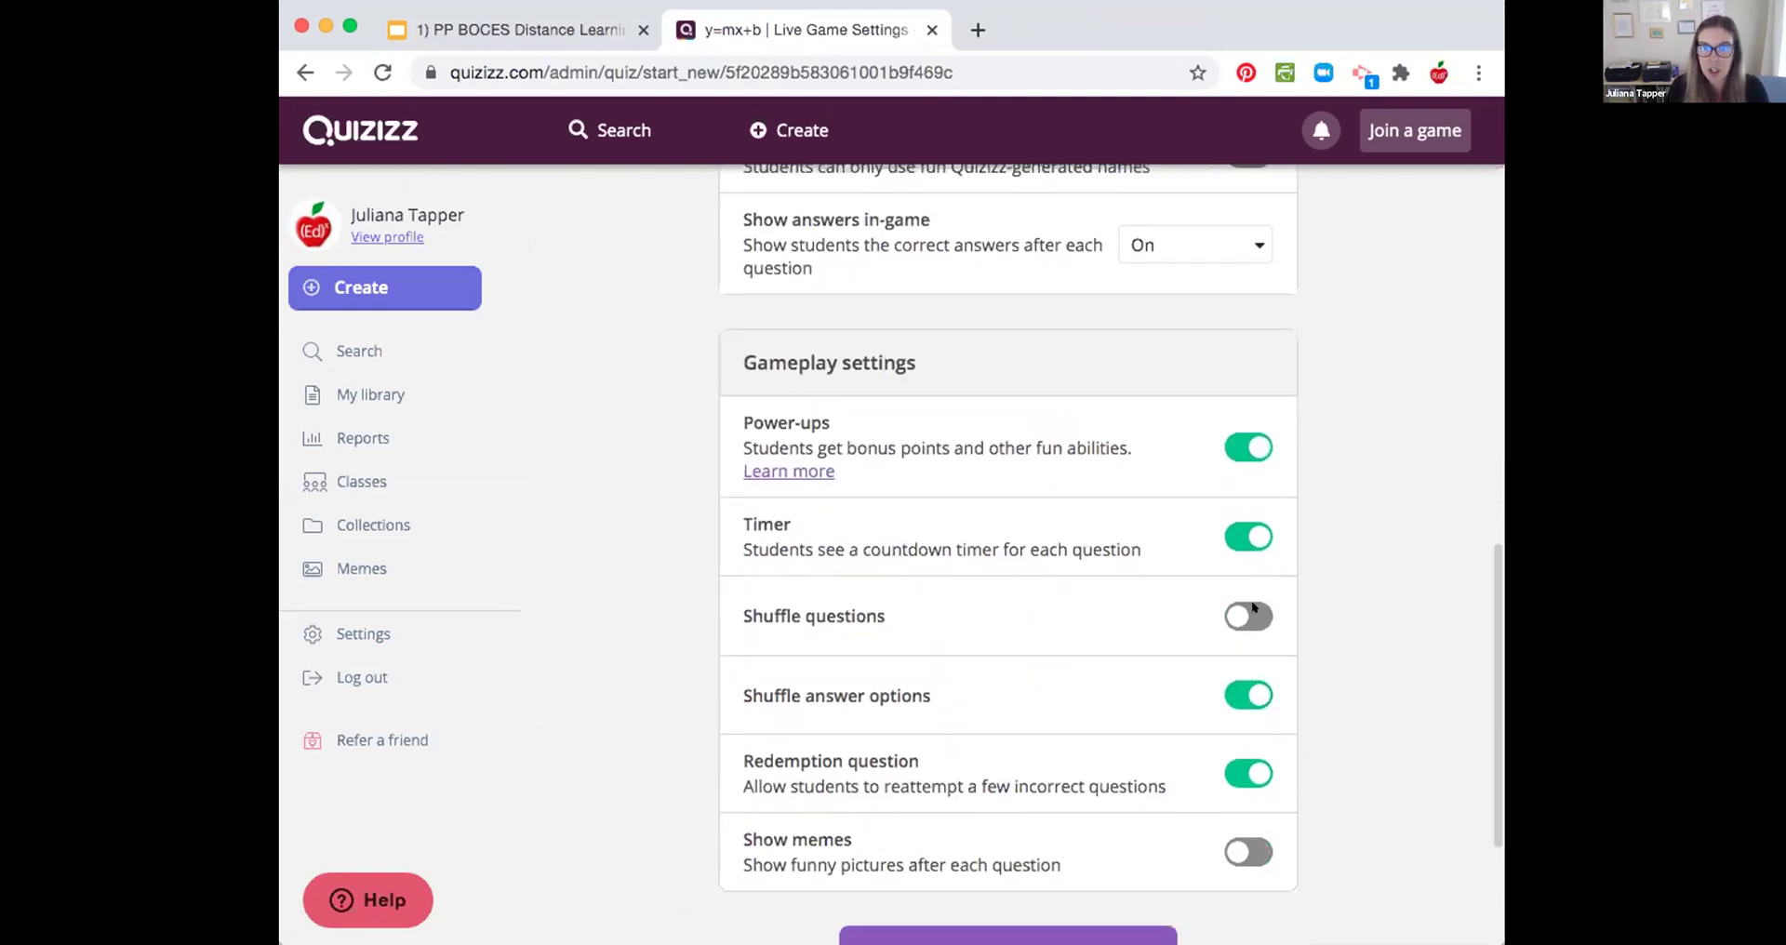
scroll(1265, 720, down, 1)
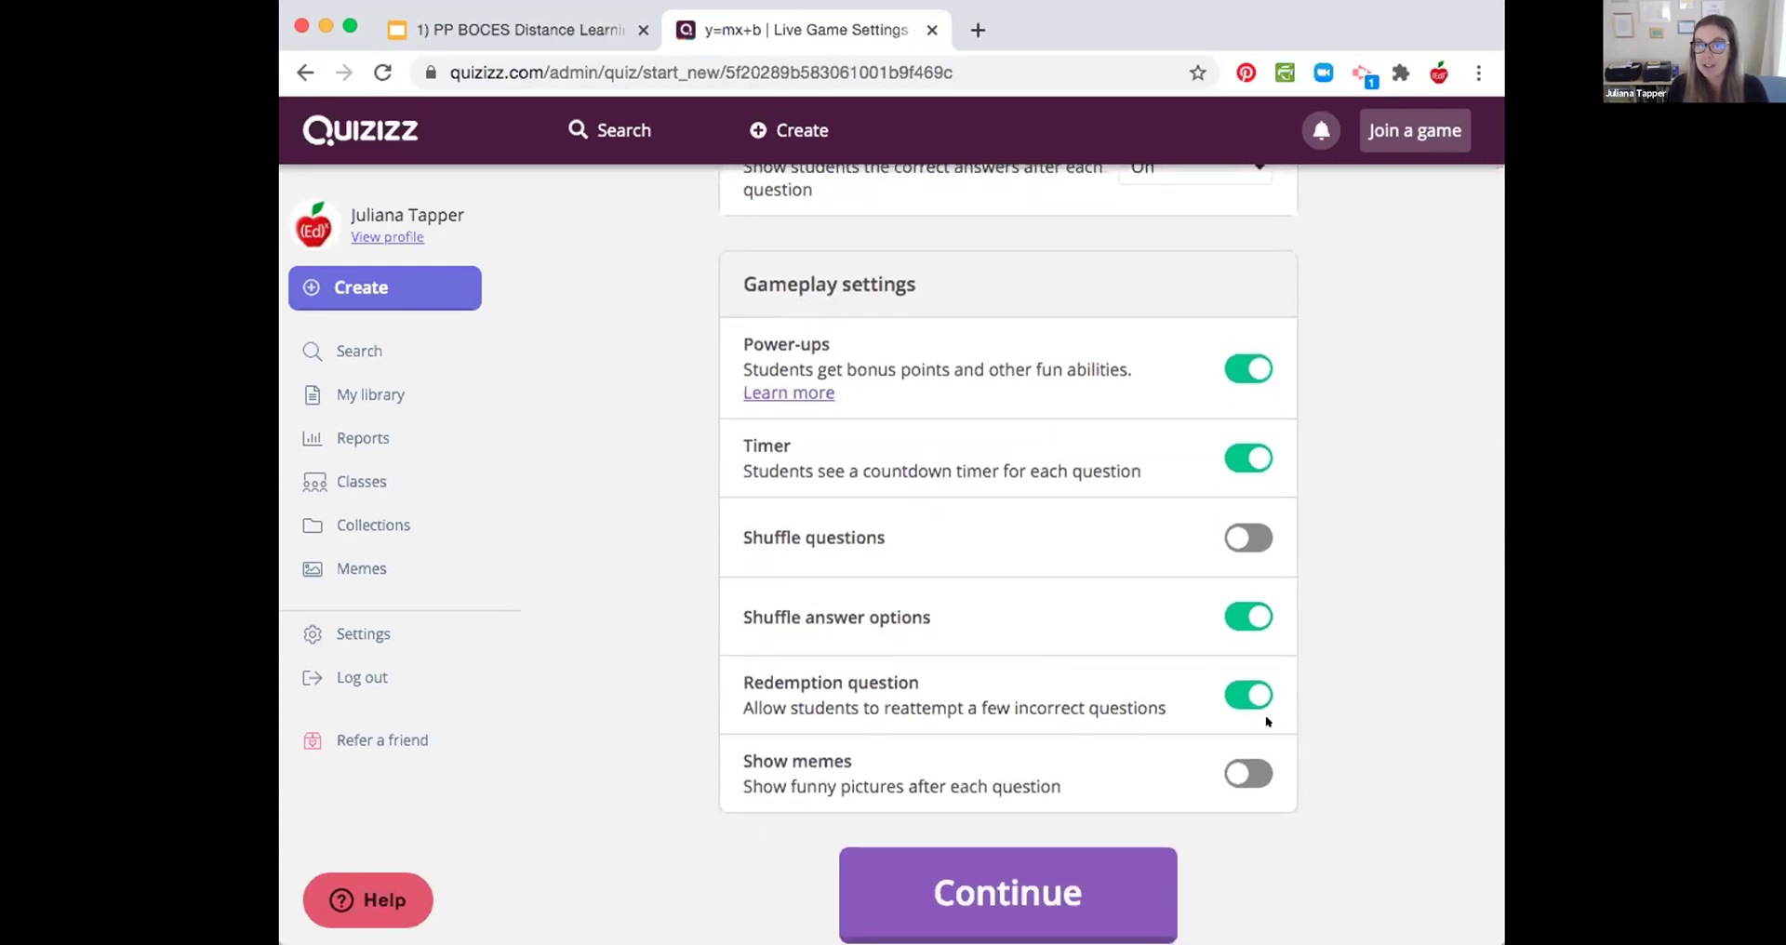
Step: Open the game lobby, copy join code 728023, and check the share options
click(1009, 893)
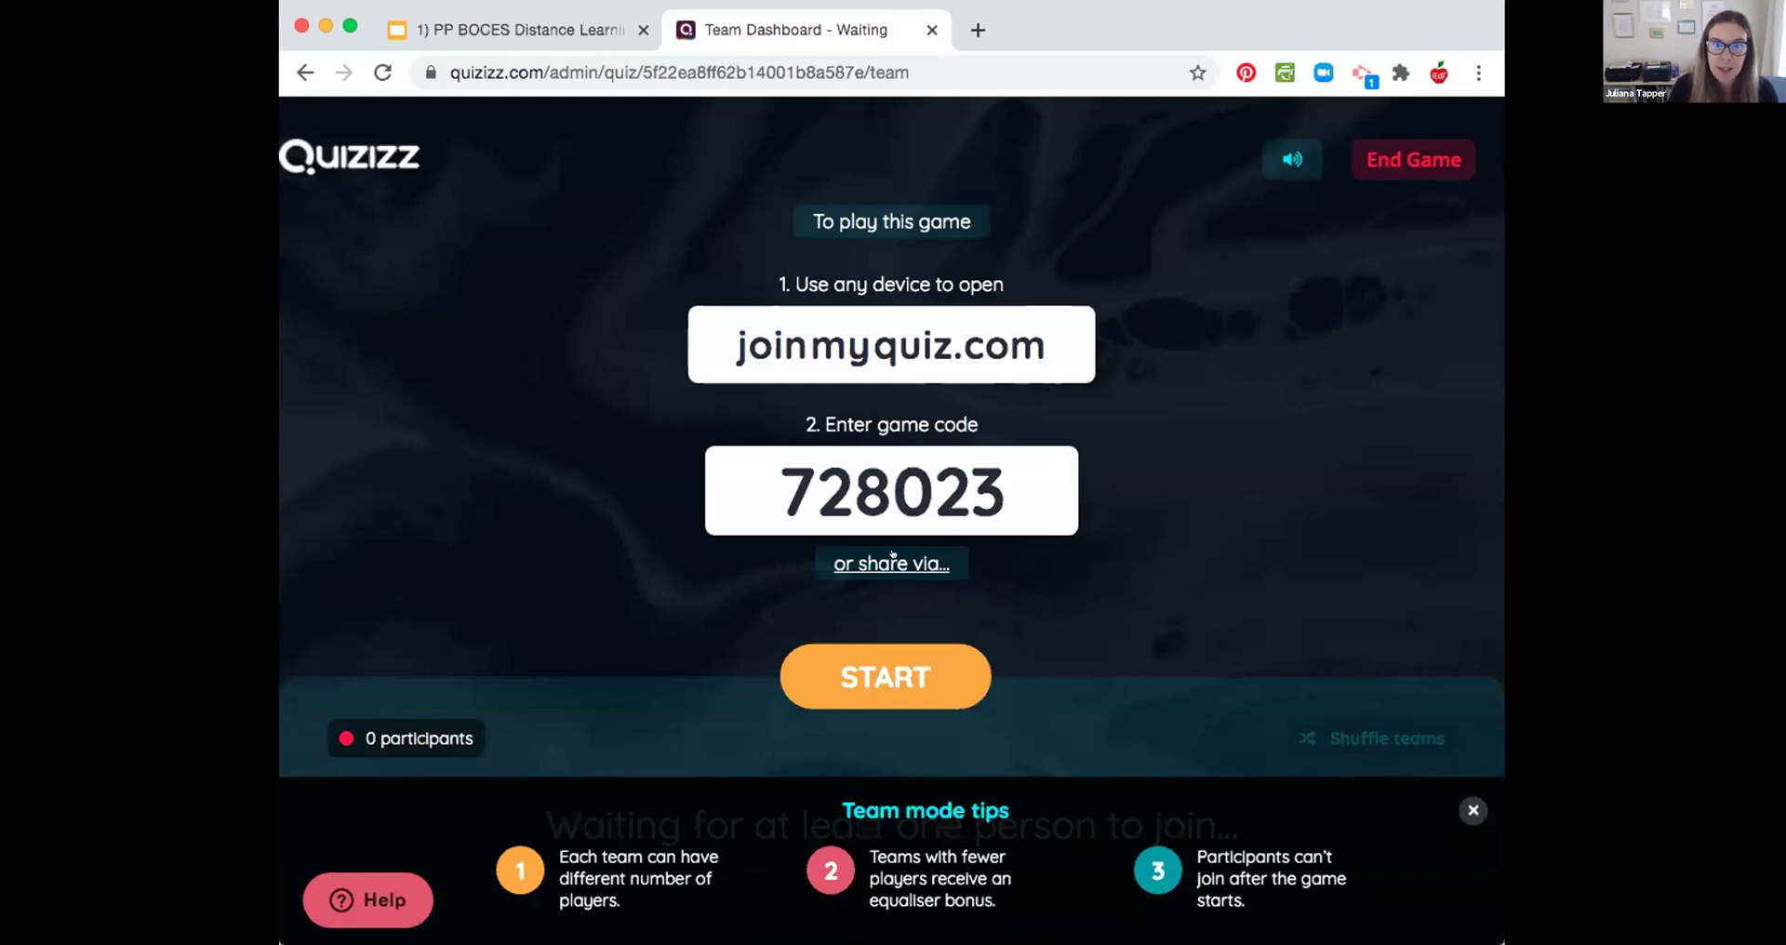
click(992, 492)
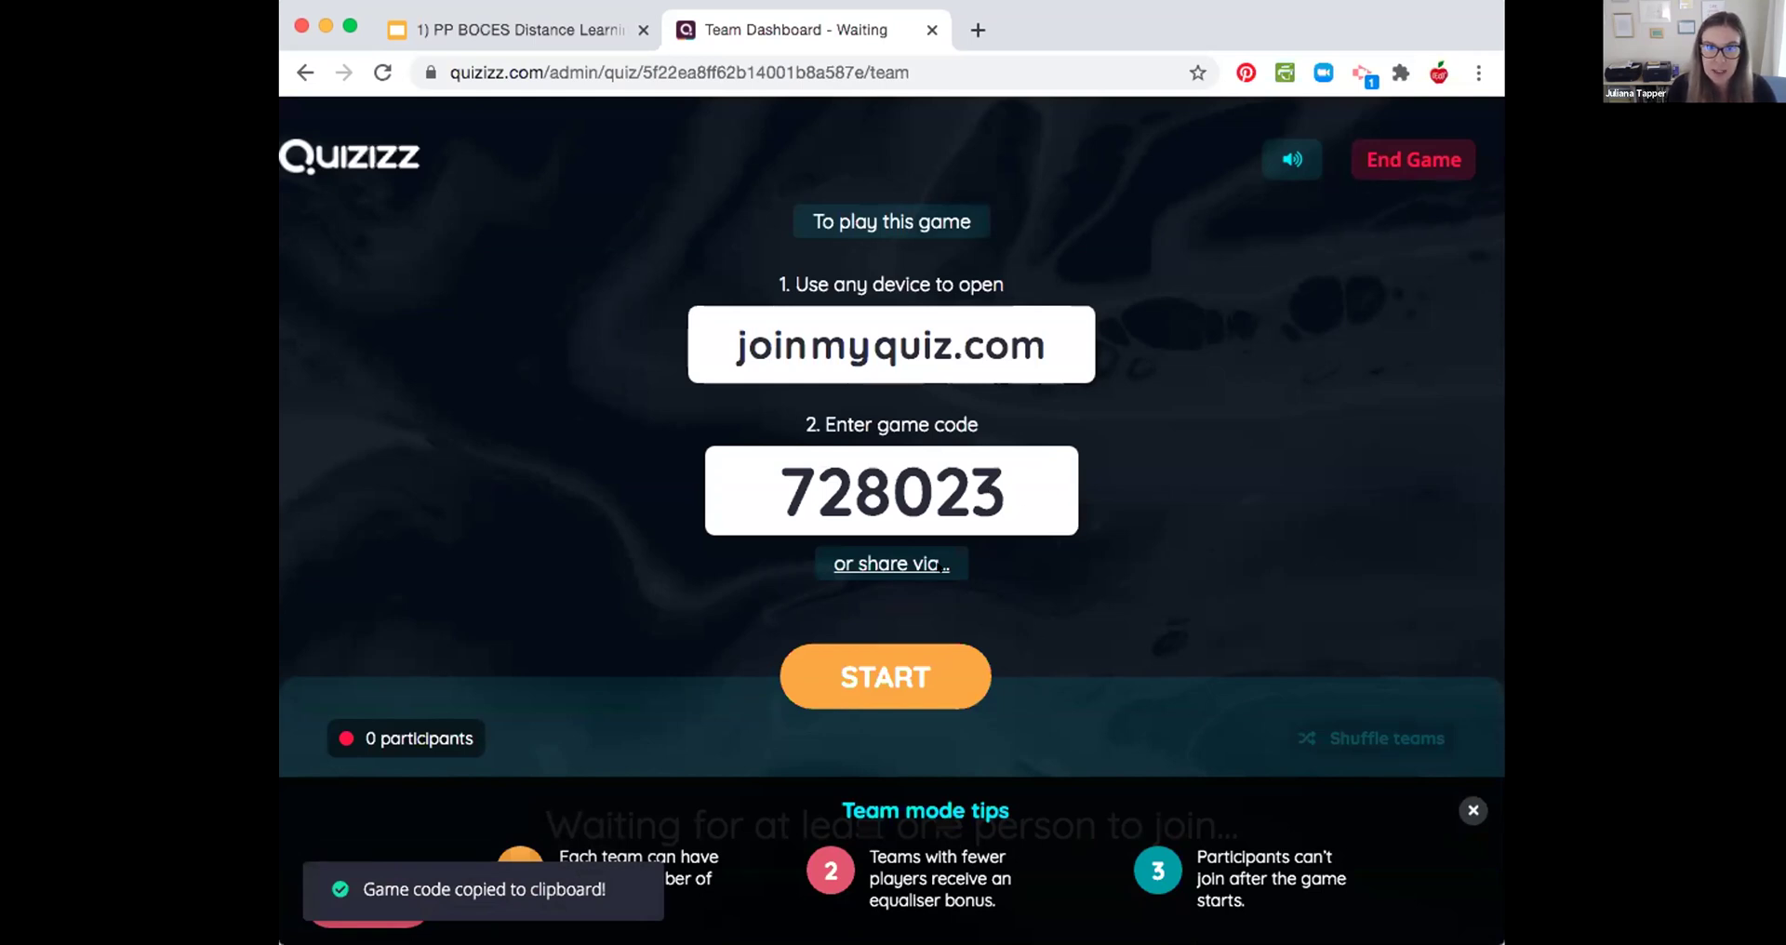
click(913, 561)
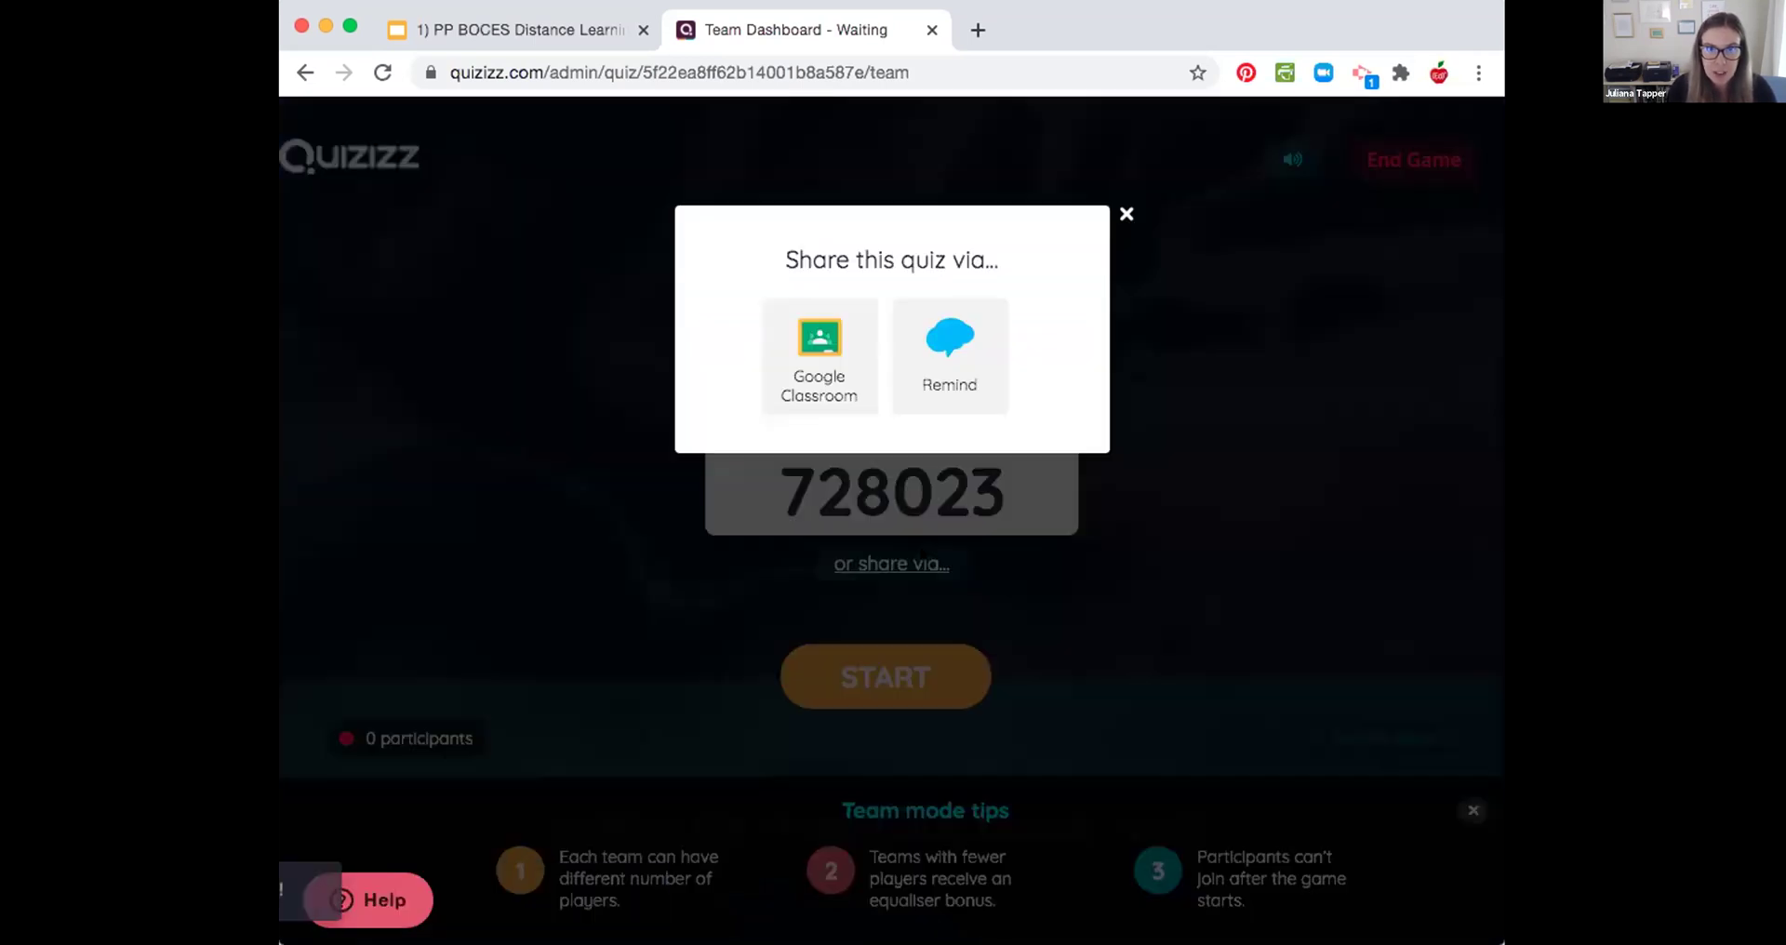
click(1118, 207)
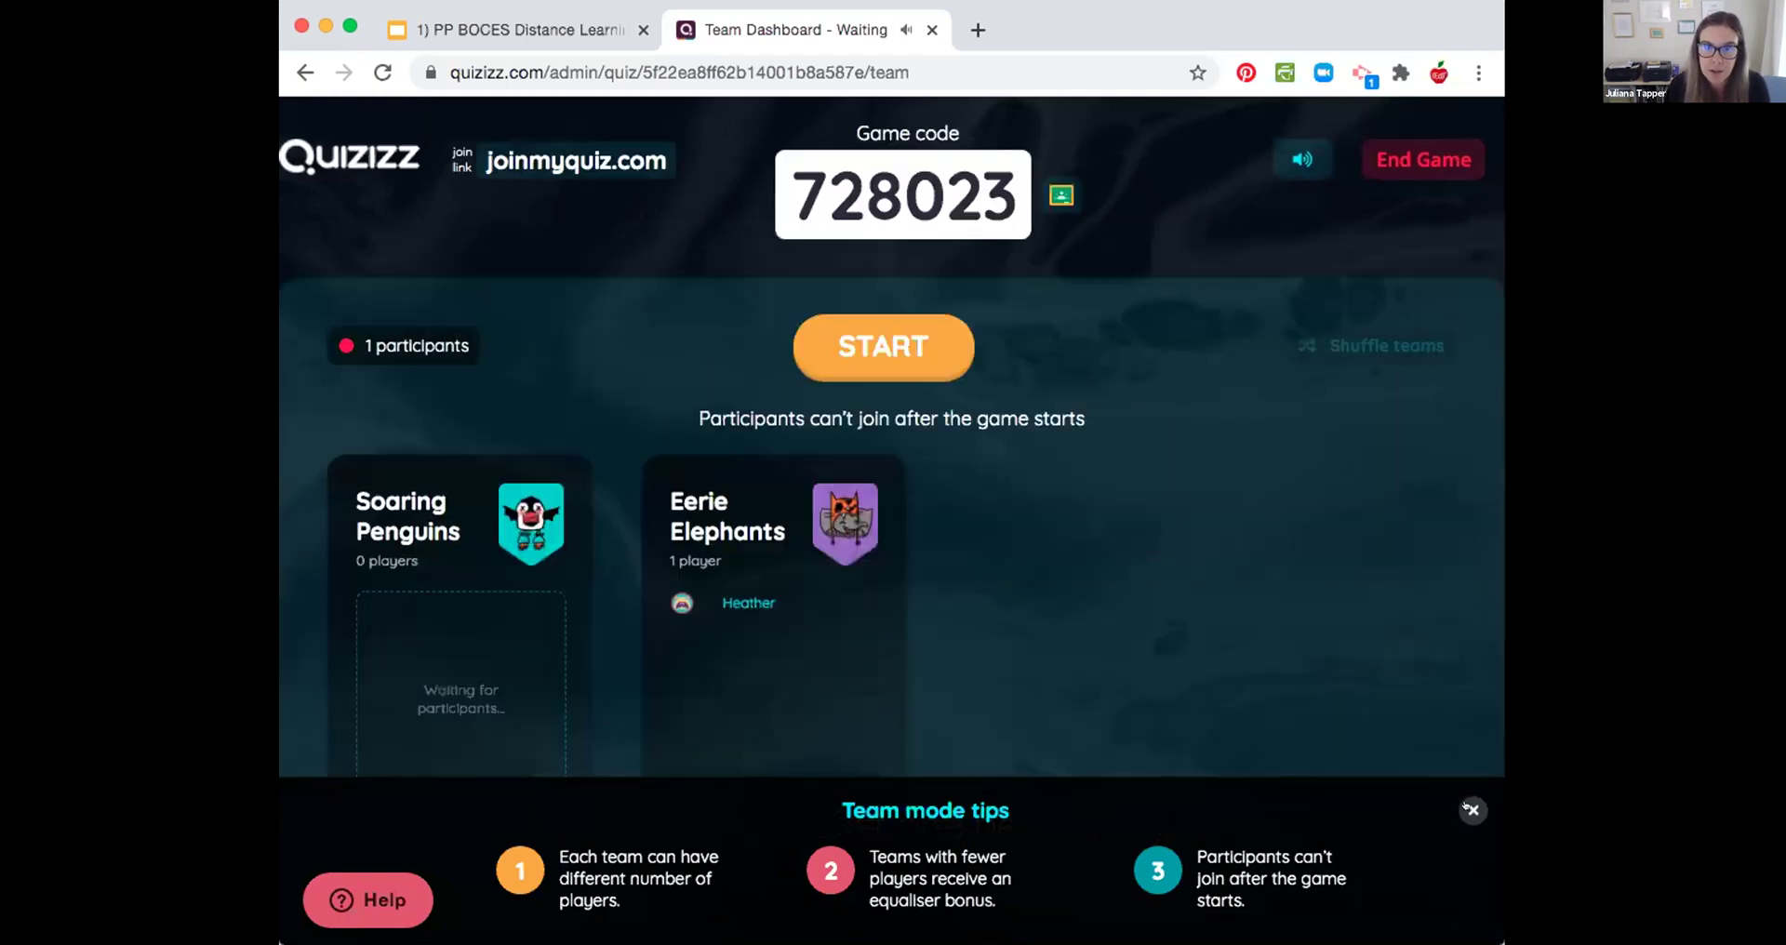
Step: Dismiss the Team mode tips and swap players so Soaring Penguins and Eerie Elephants have six each
click(1471, 810)
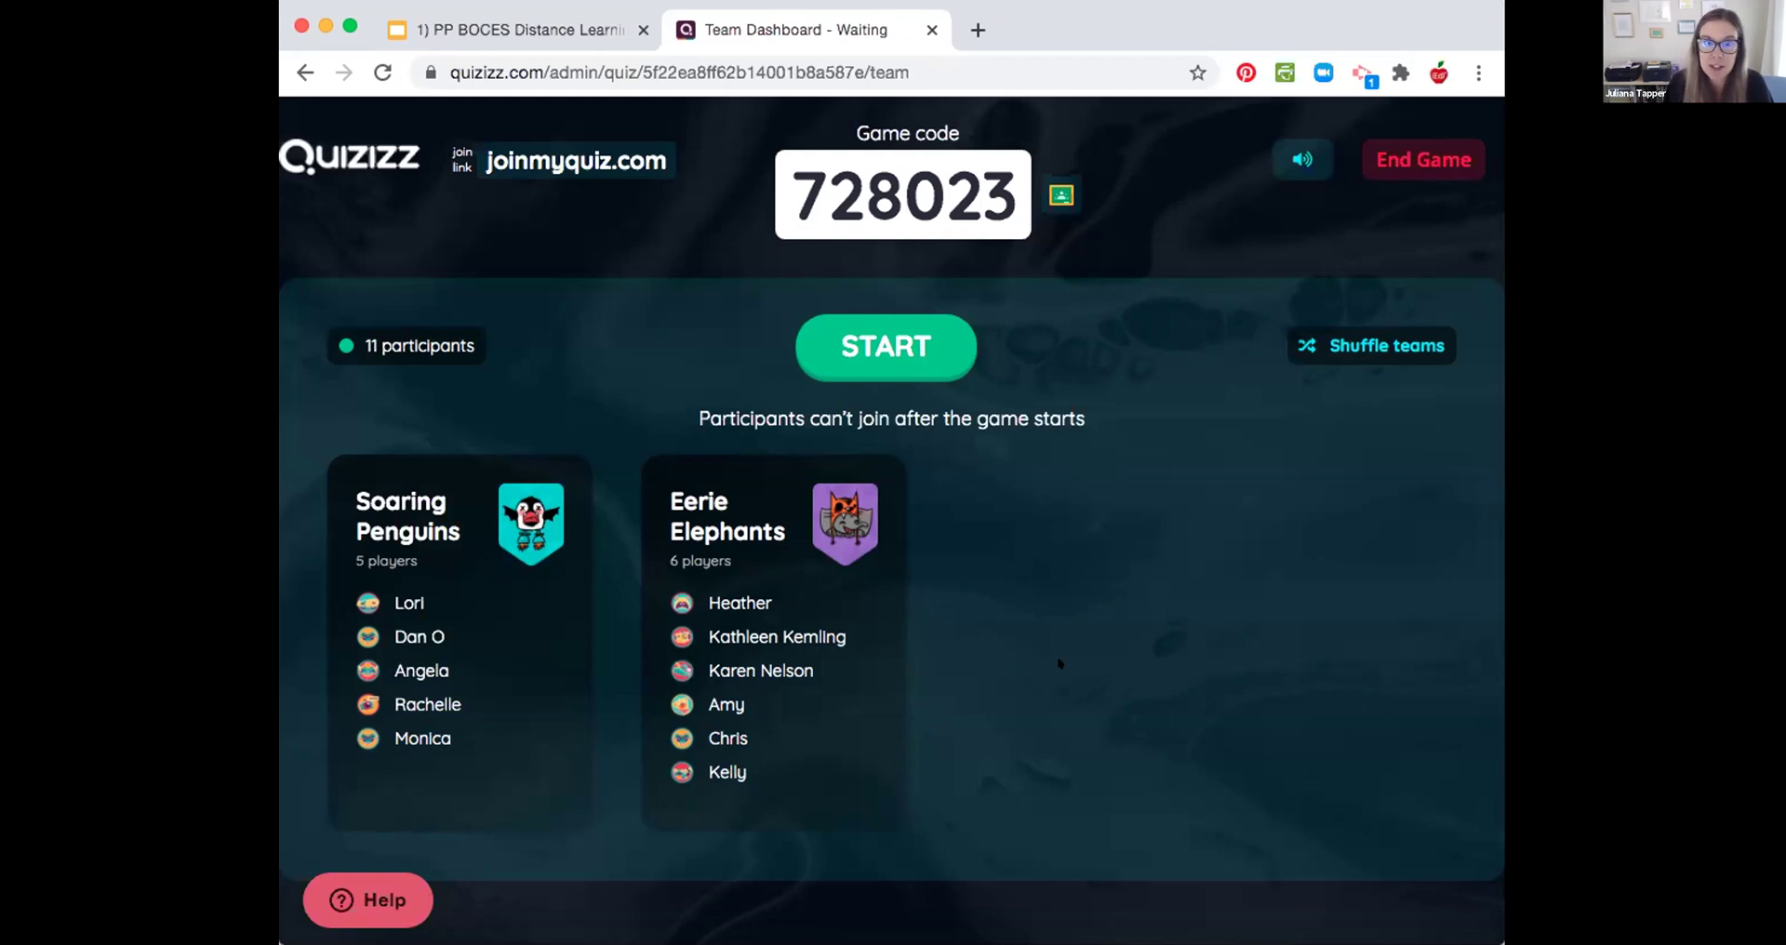
mouse_move(717, 592)
drag(656, 611, 467, 687)
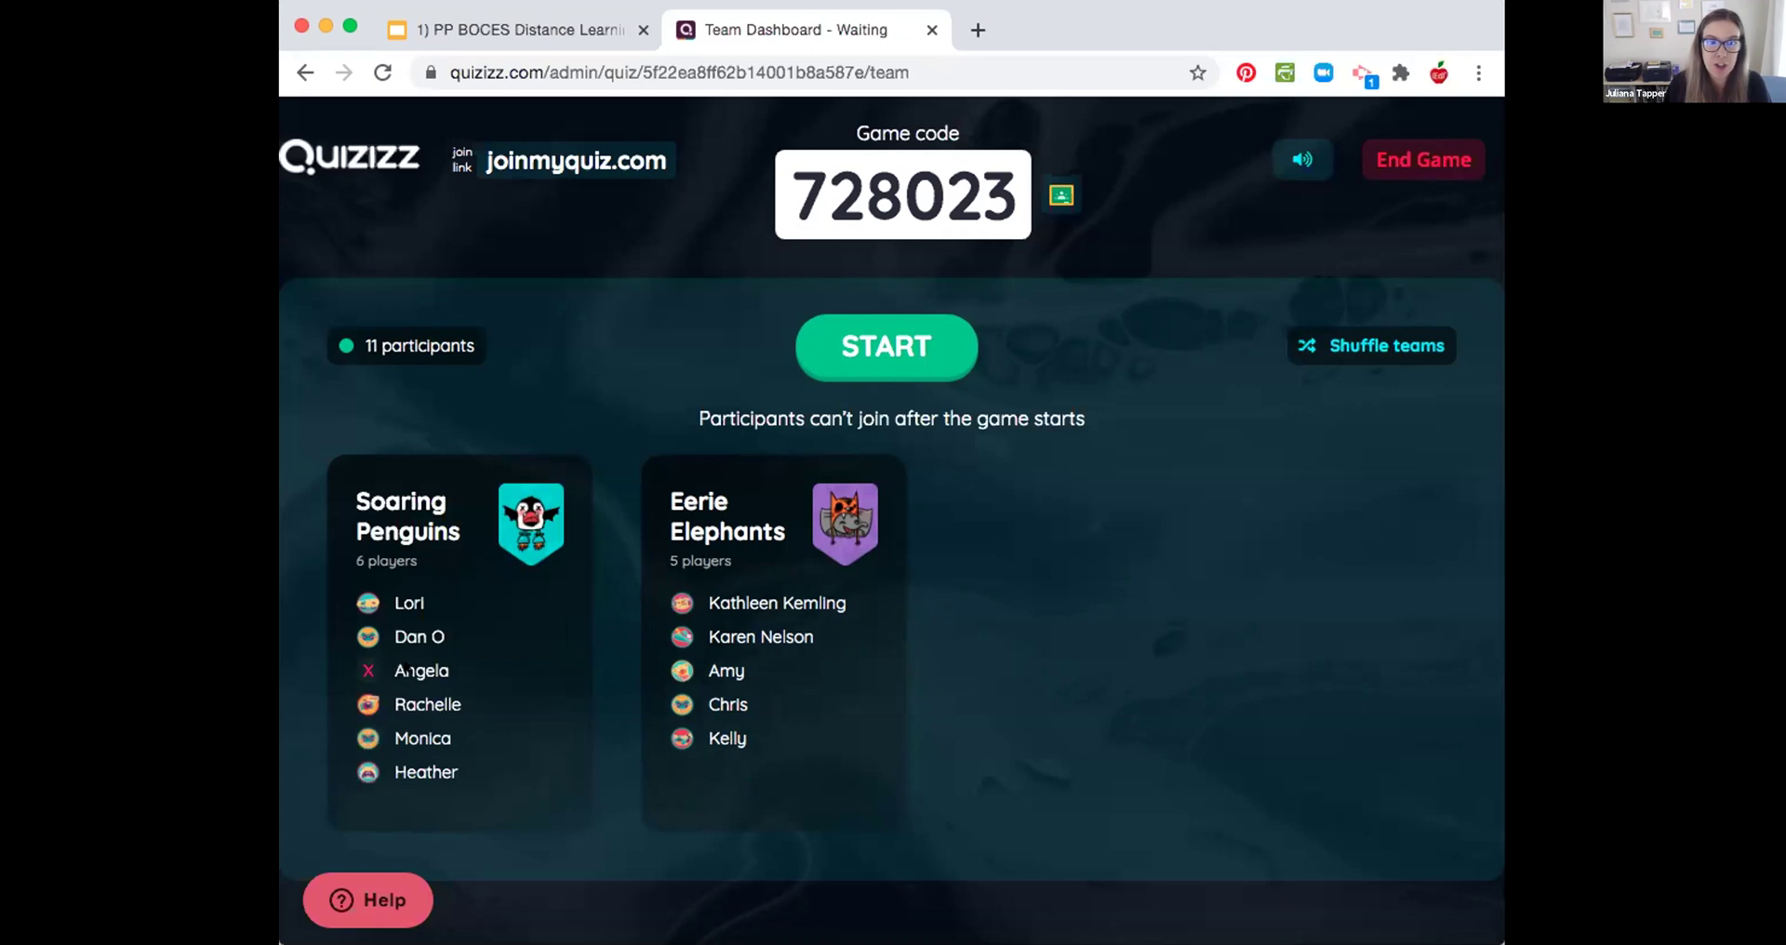
drag(409, 636, 679, 649)
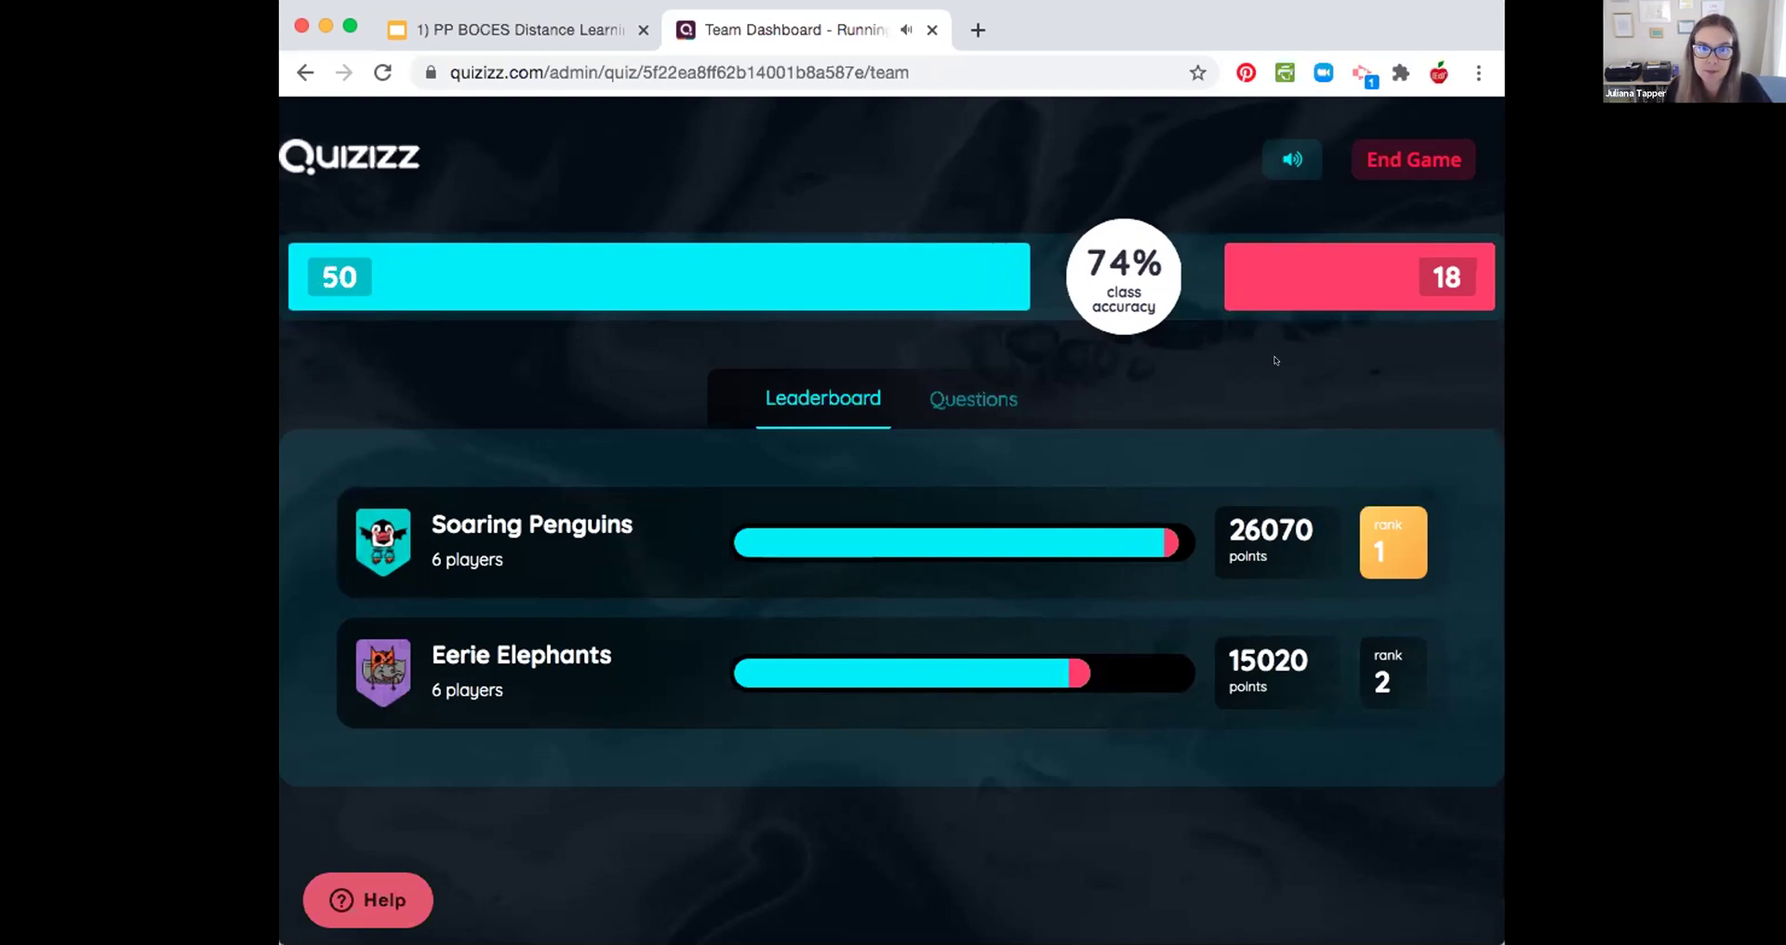
Step: Show the per-question results of the live quiz and scroll through them
click(948, 397)
scroll(949, 397, down, 3)
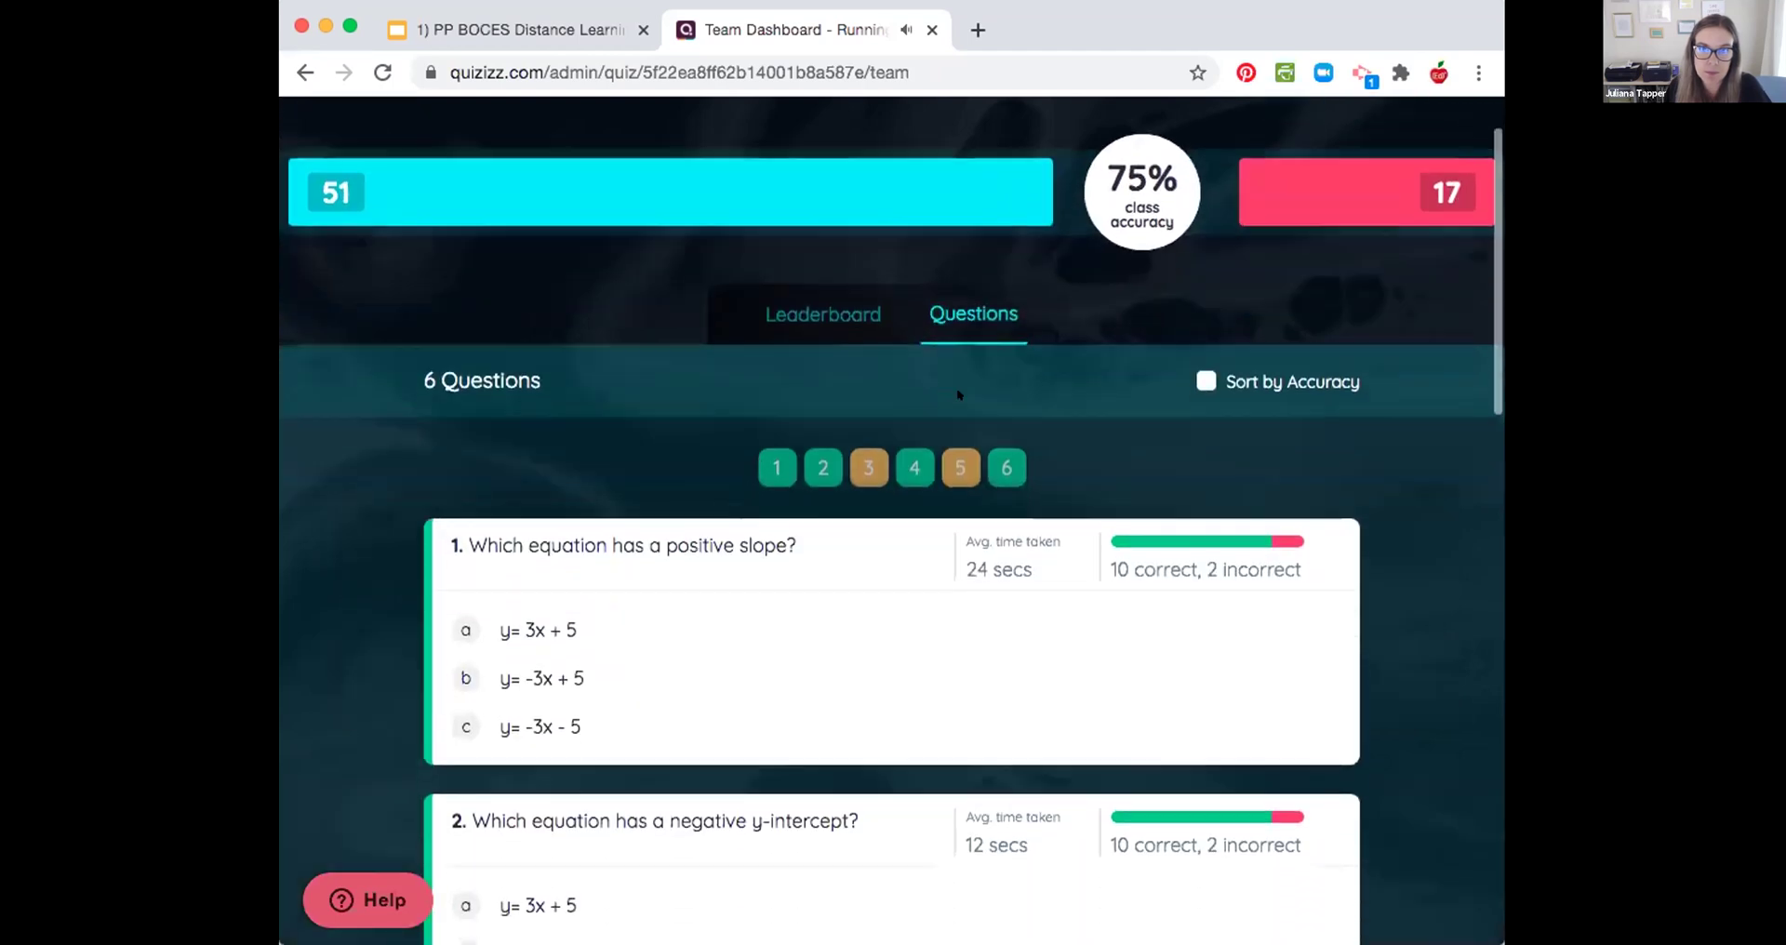
scroll(951, 395, up, 2)
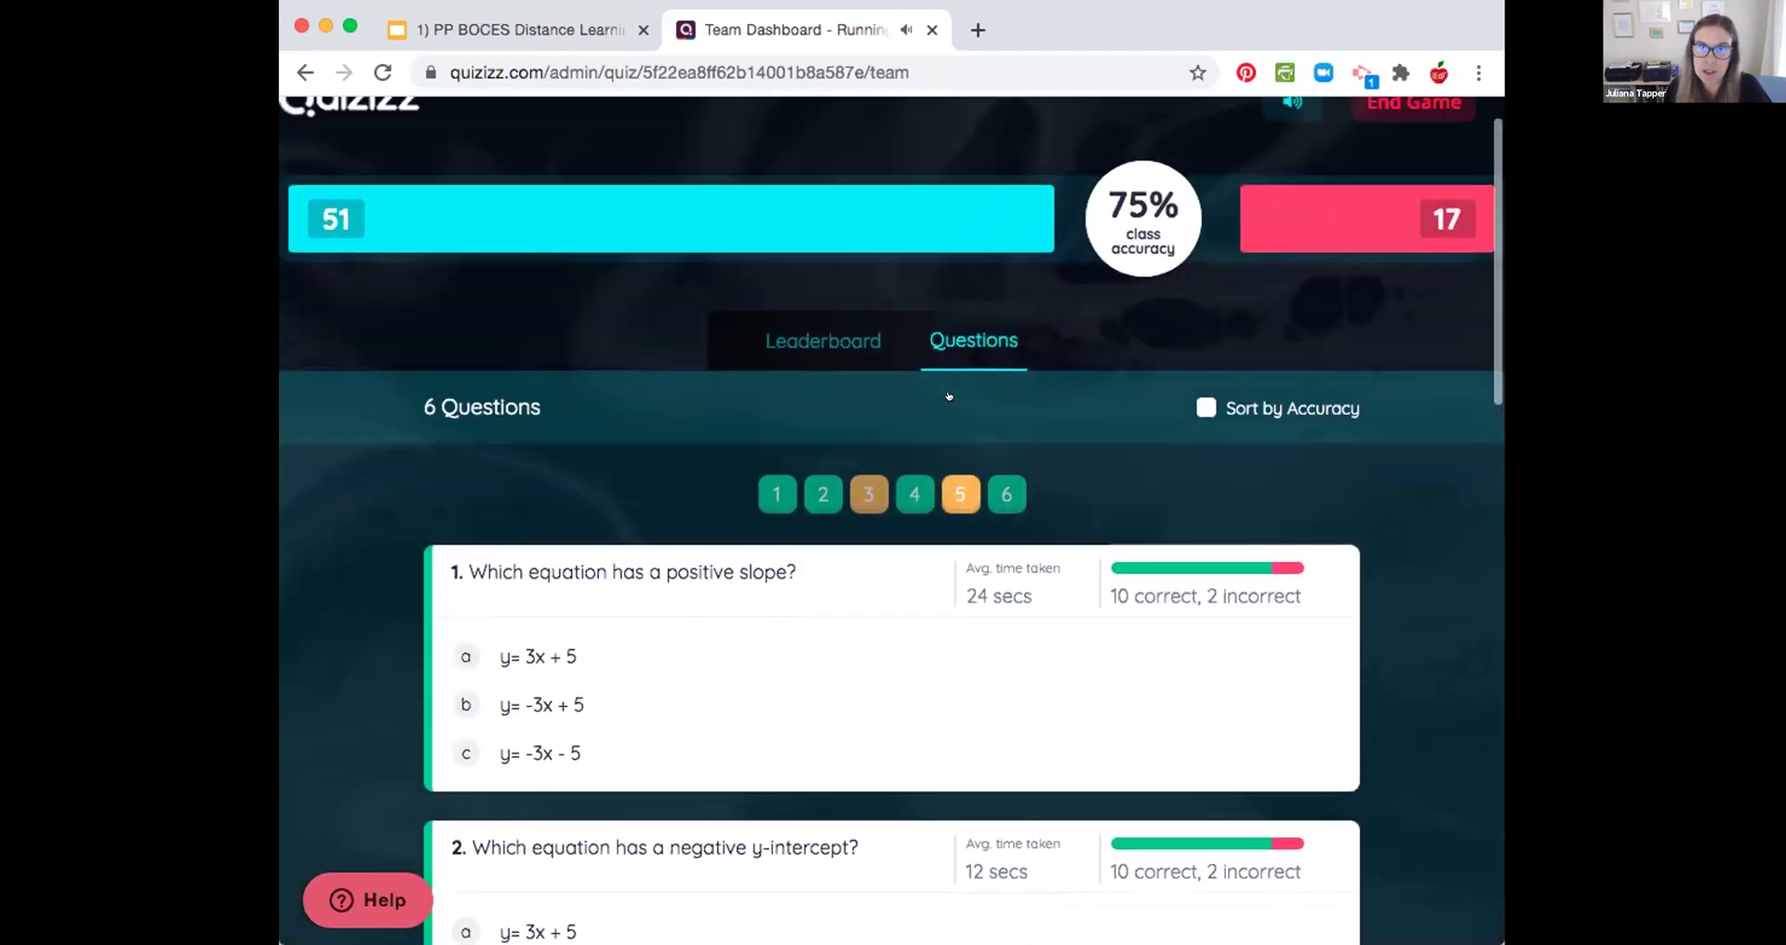
scroll(956, 394, down, 1)
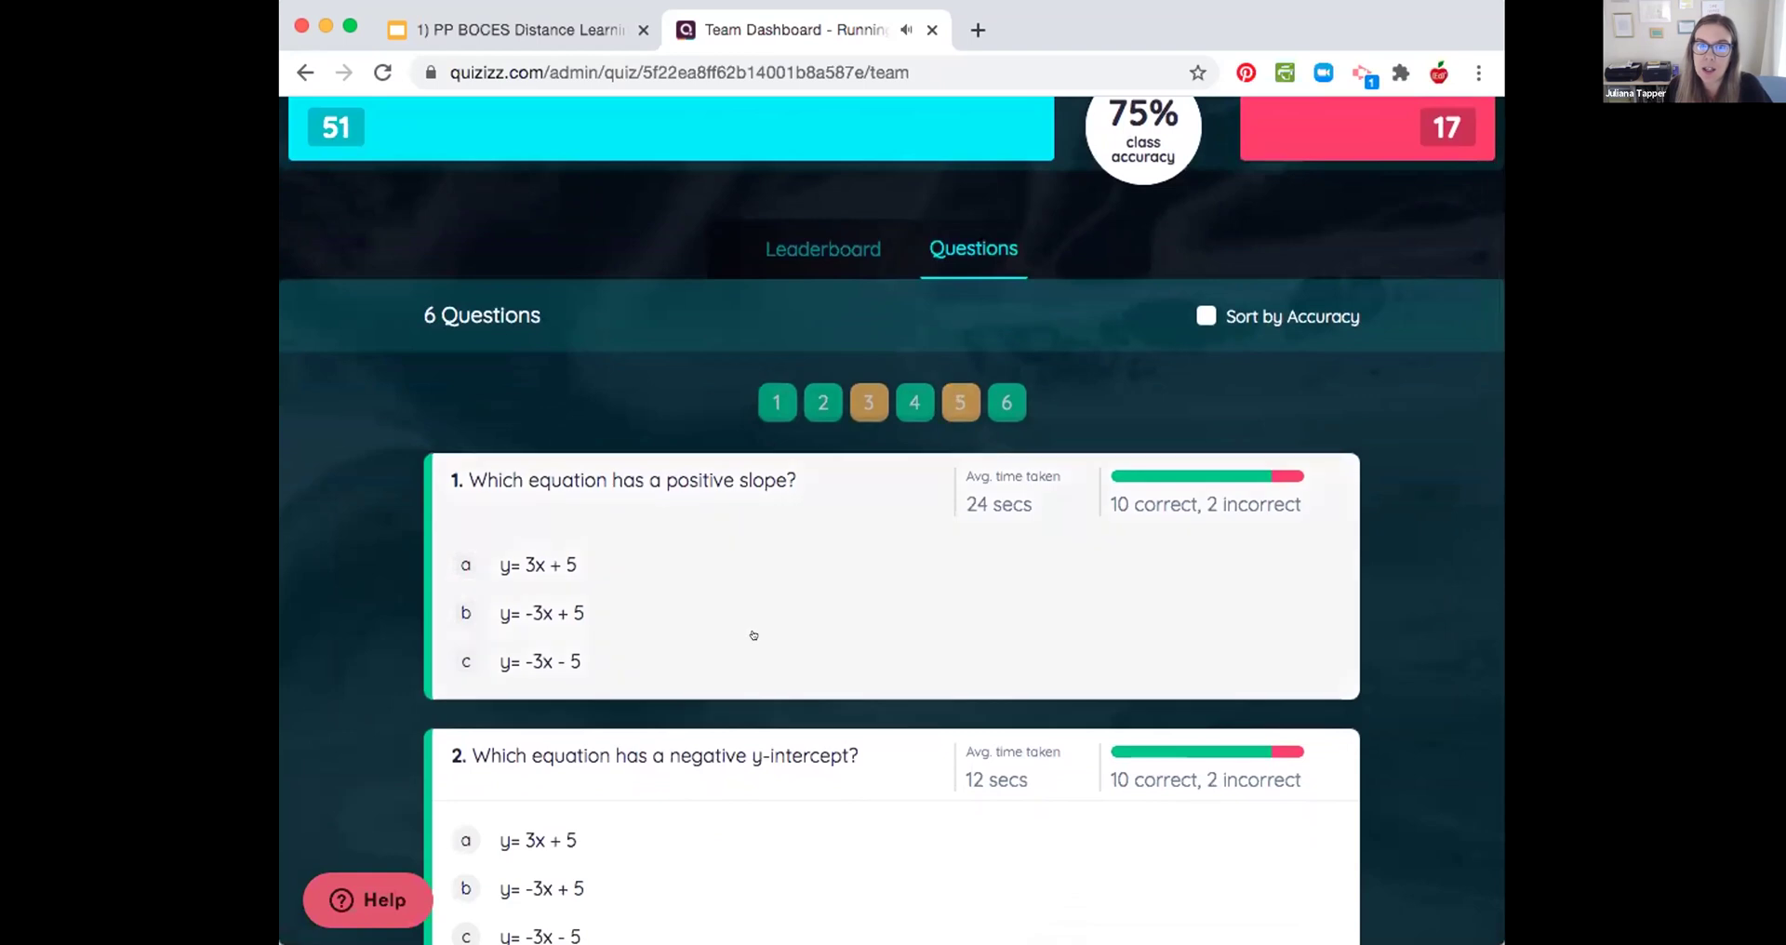
scroll(751, 633, down, 3)
scroll(753, 635, down, 6)
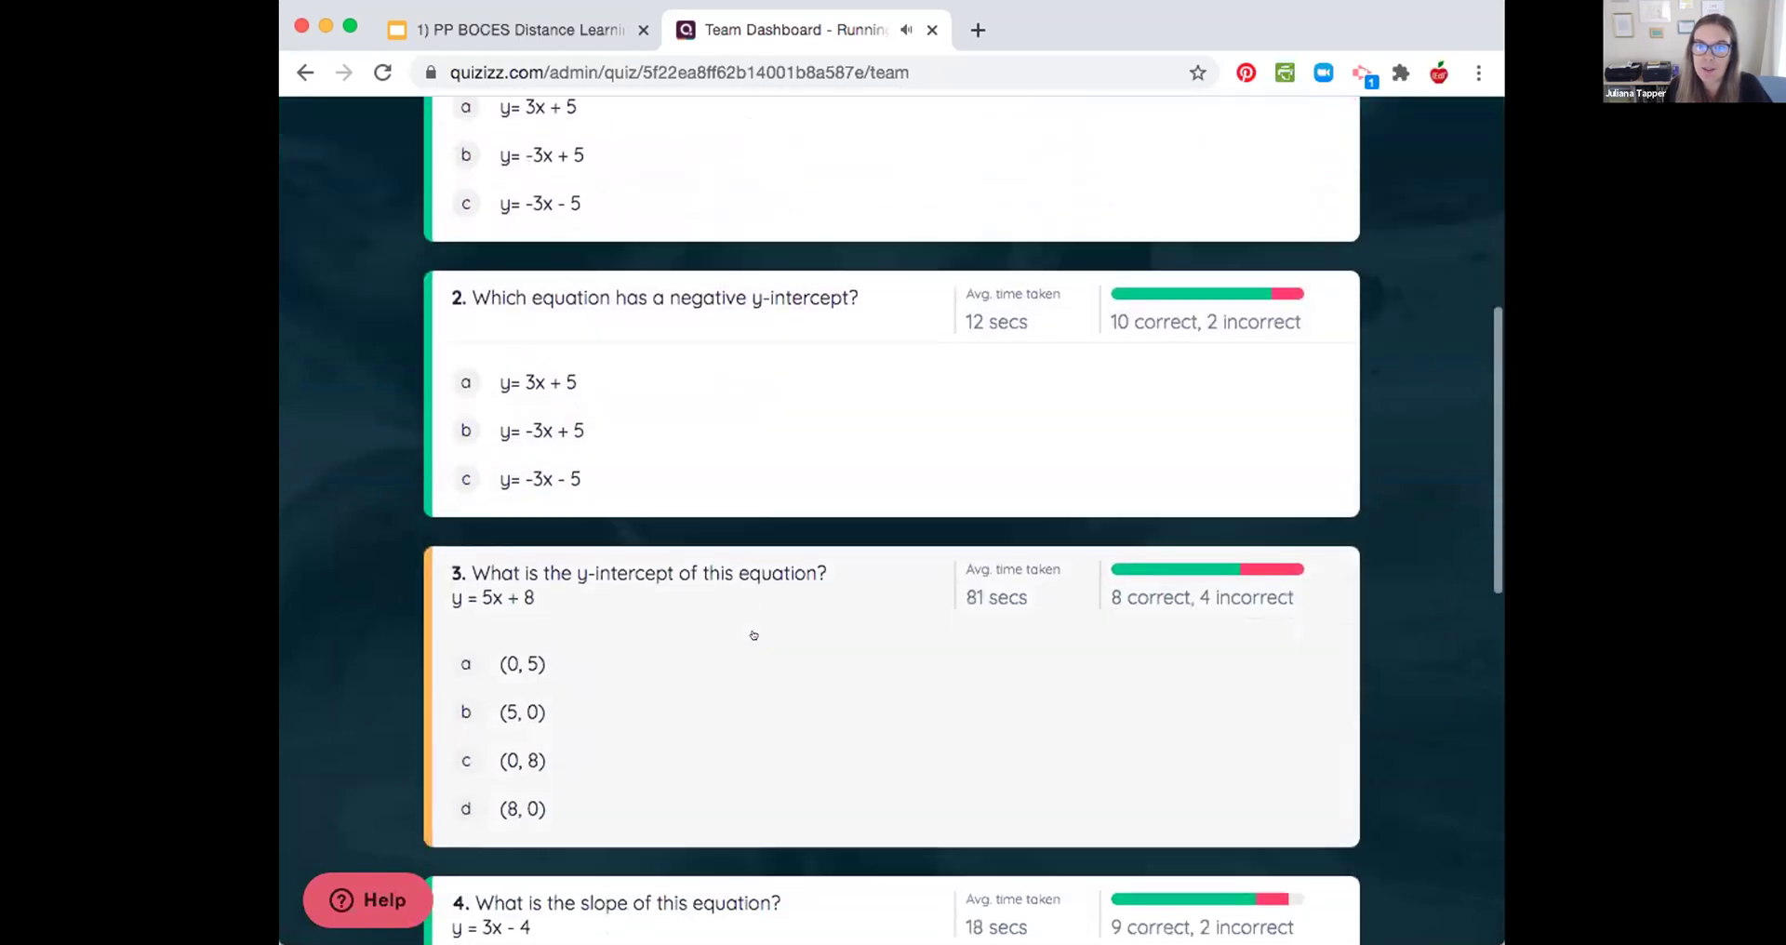
scroll(753, 635, down, 6)
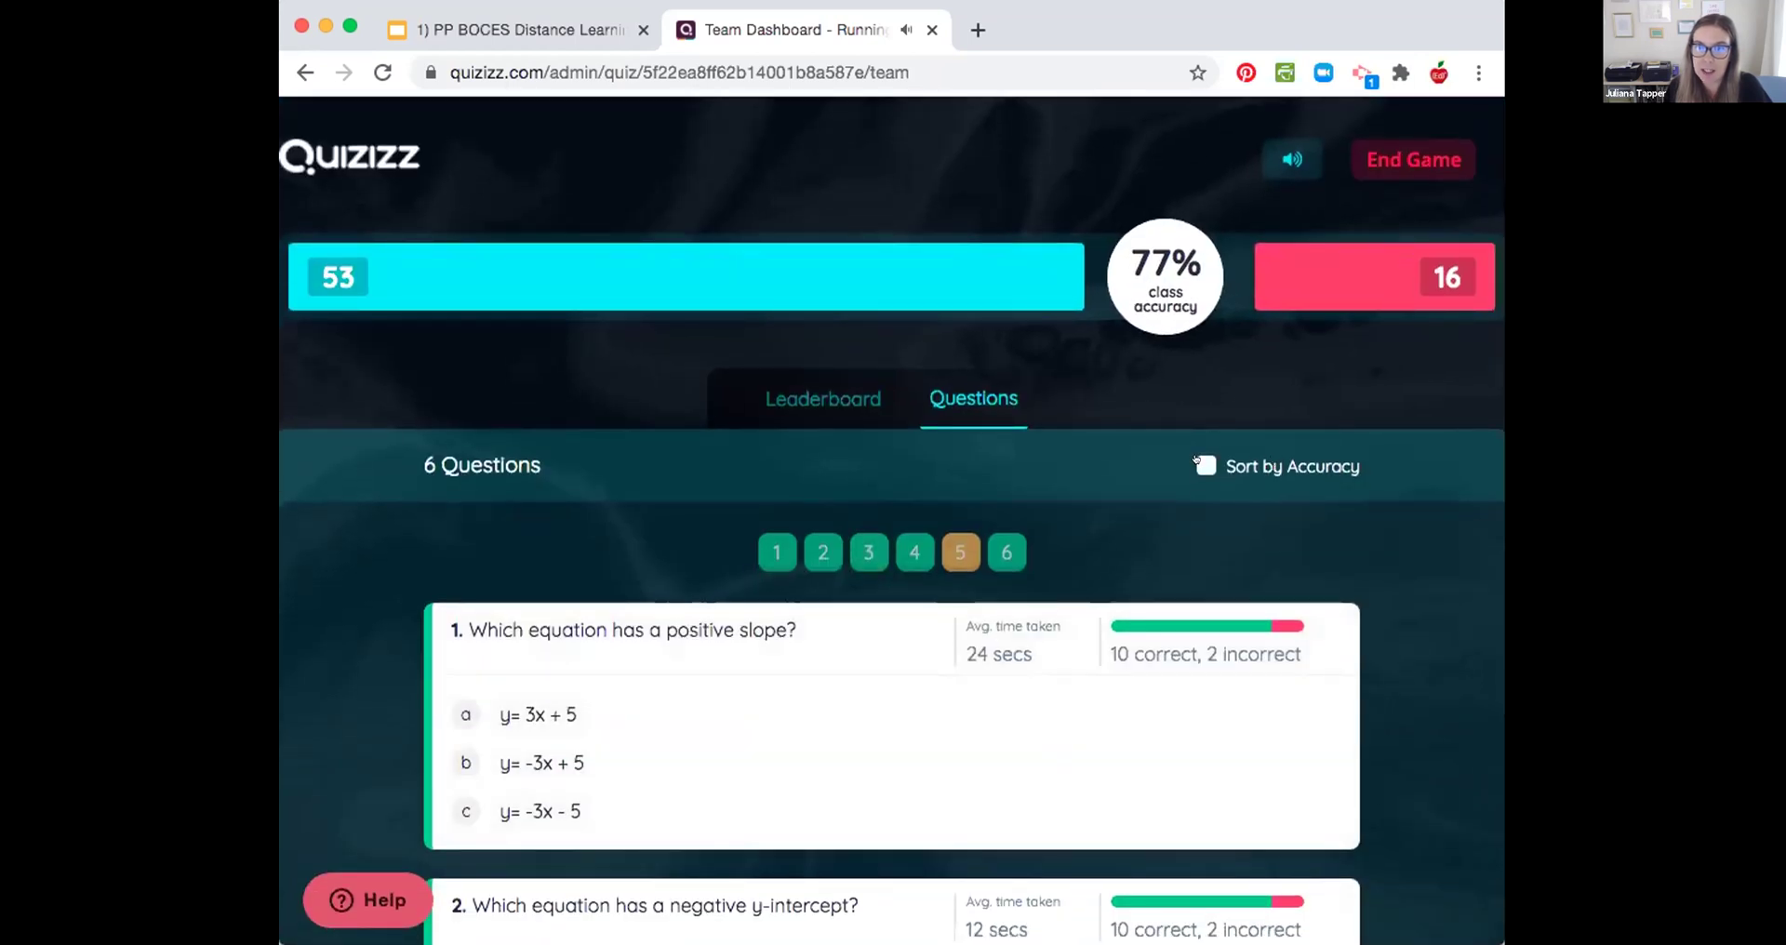
Step: Sort the questions by accuracy, showing question 5 as the weakest
click(1198, 462)
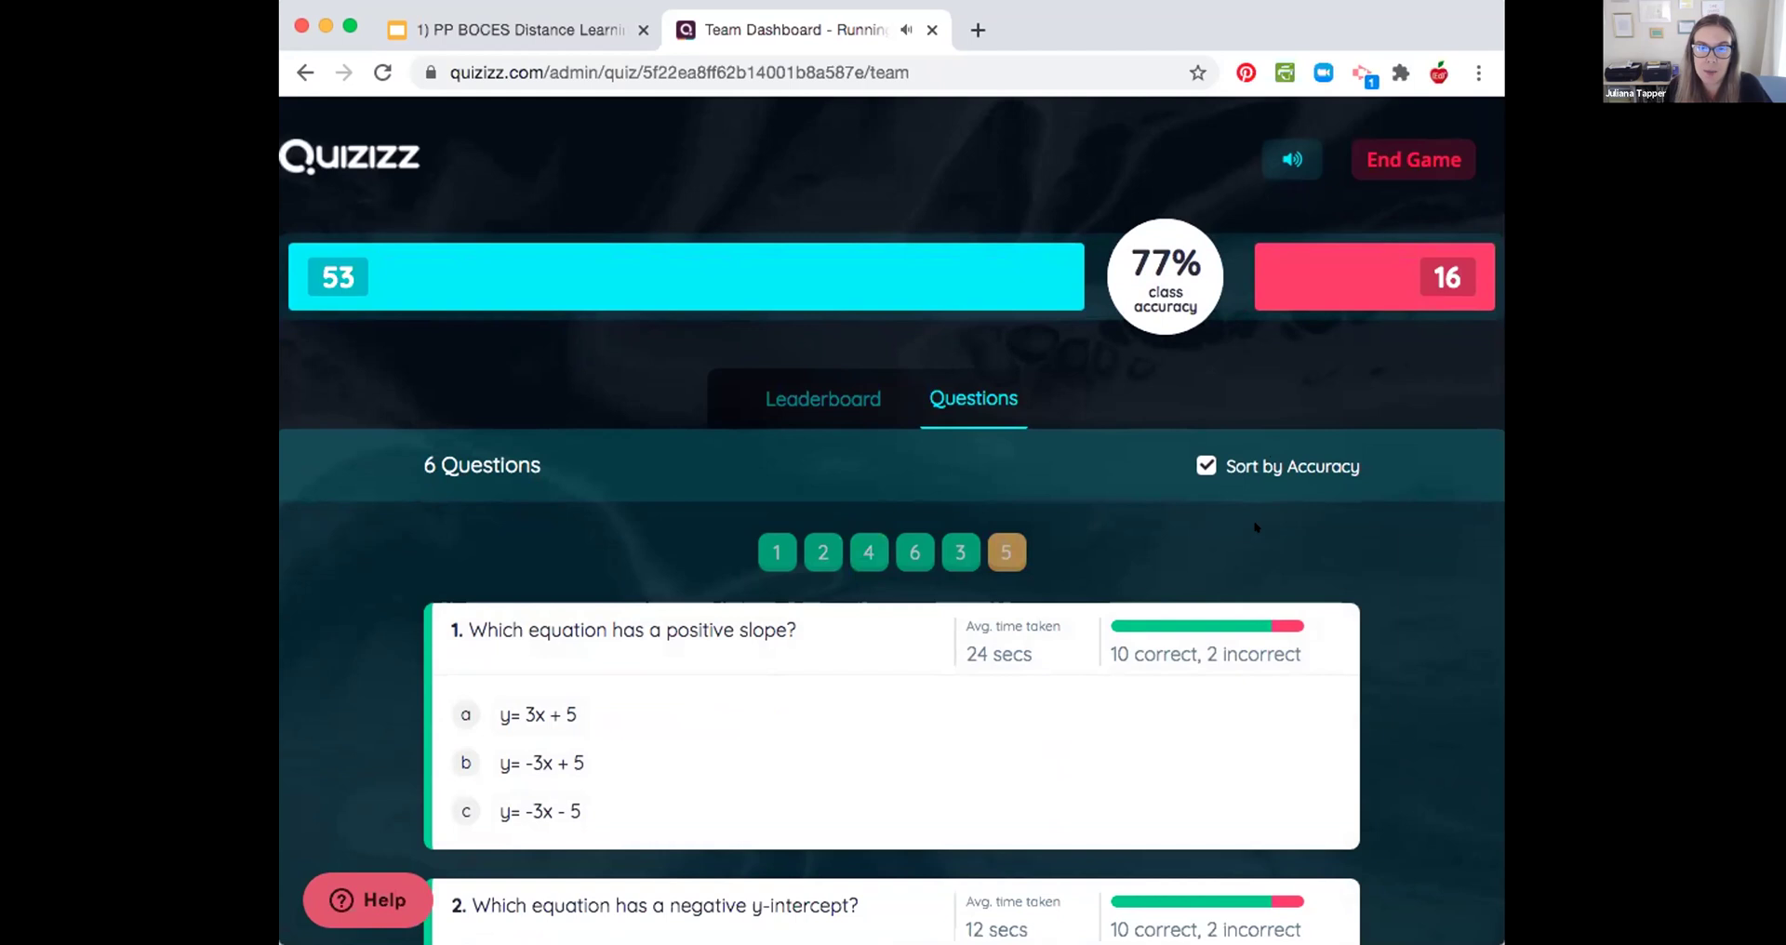
scroll(1255, 526, down, 8)
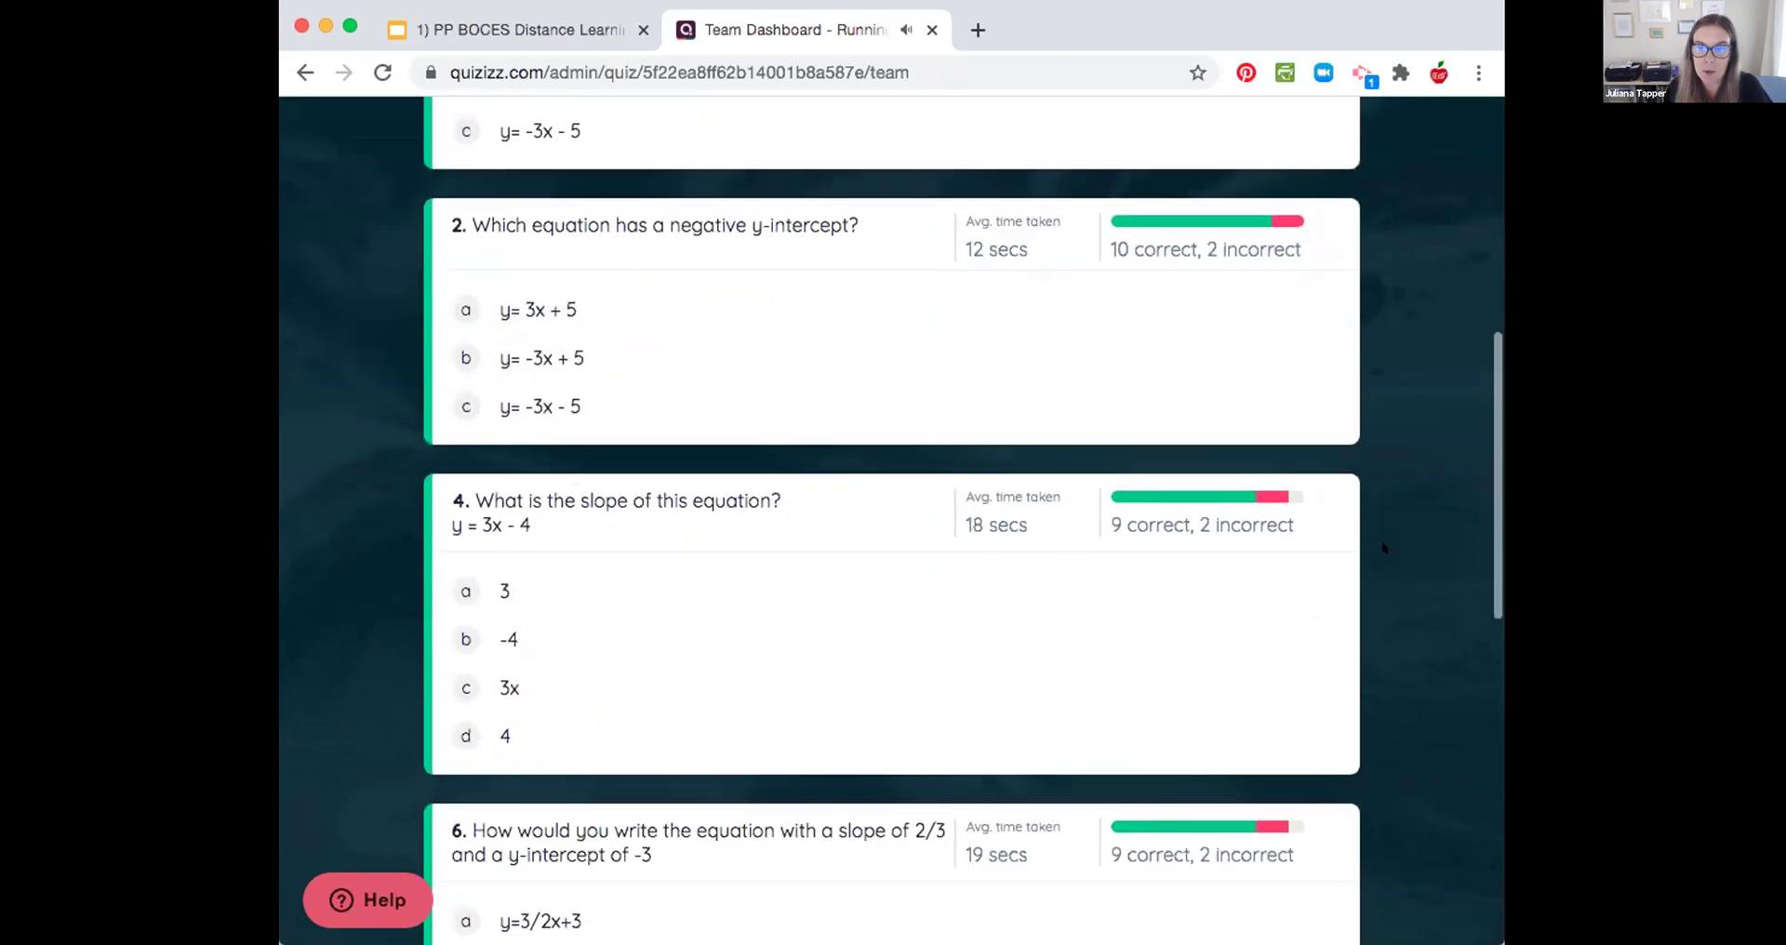
scroll(1383, 549, down, 10)
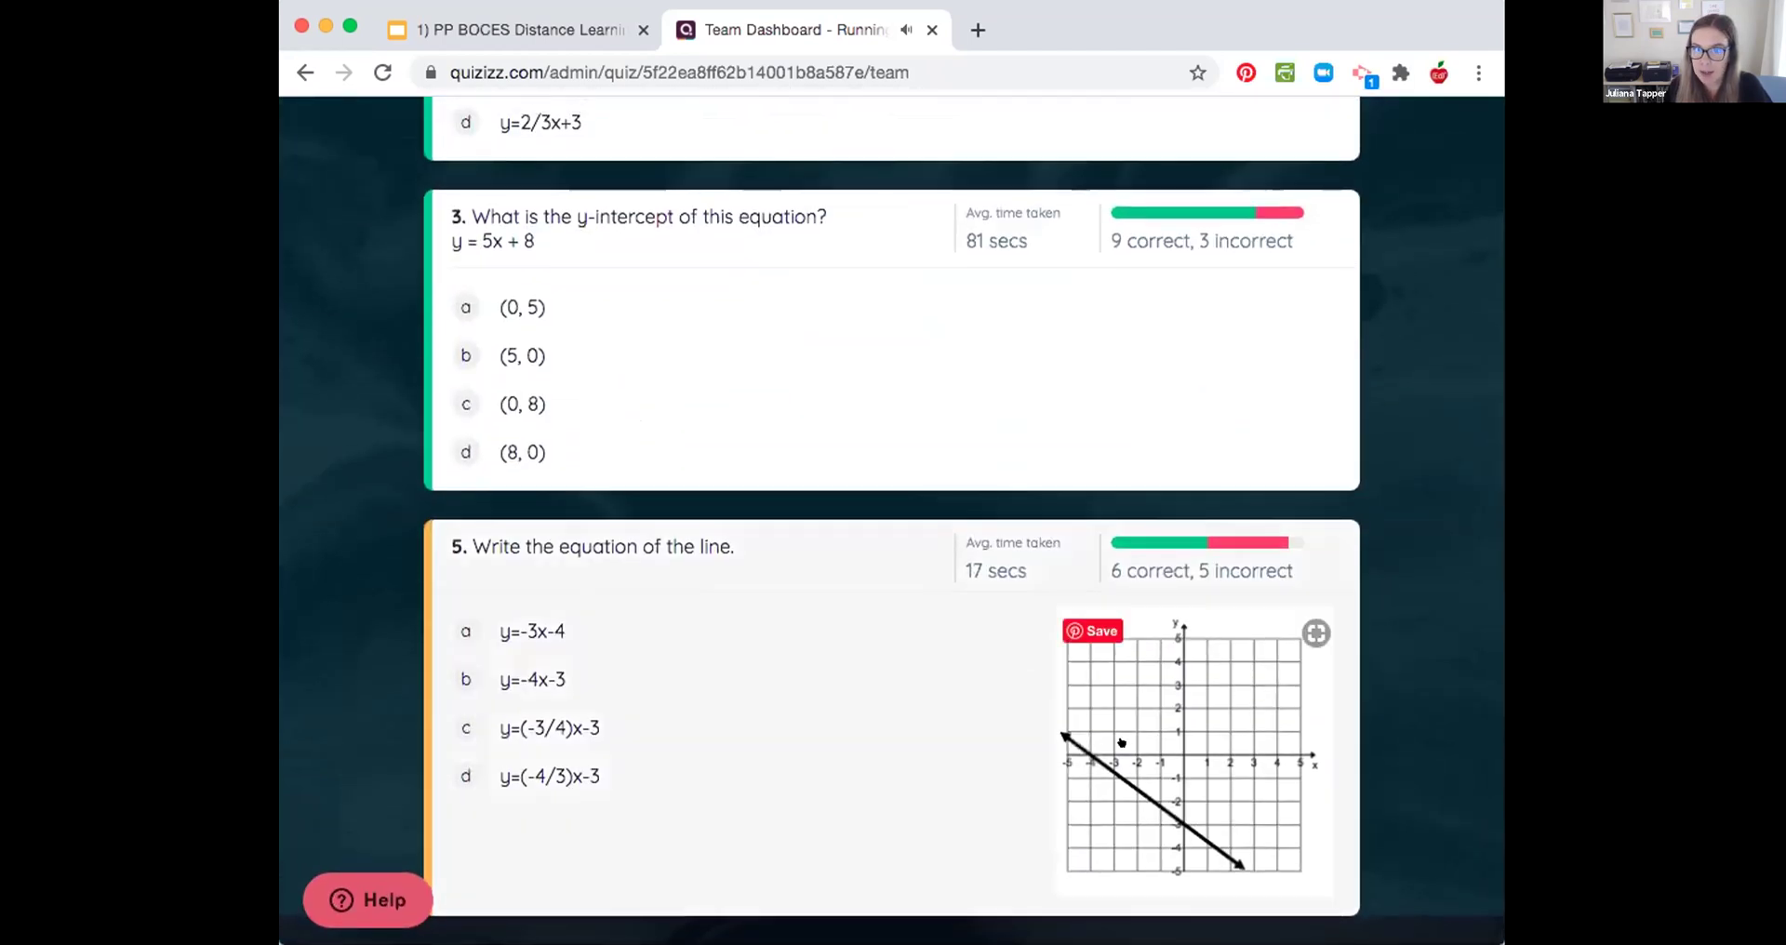
scroll(1382, 584, up, 15)
scroll(1382, 584, up, 2)
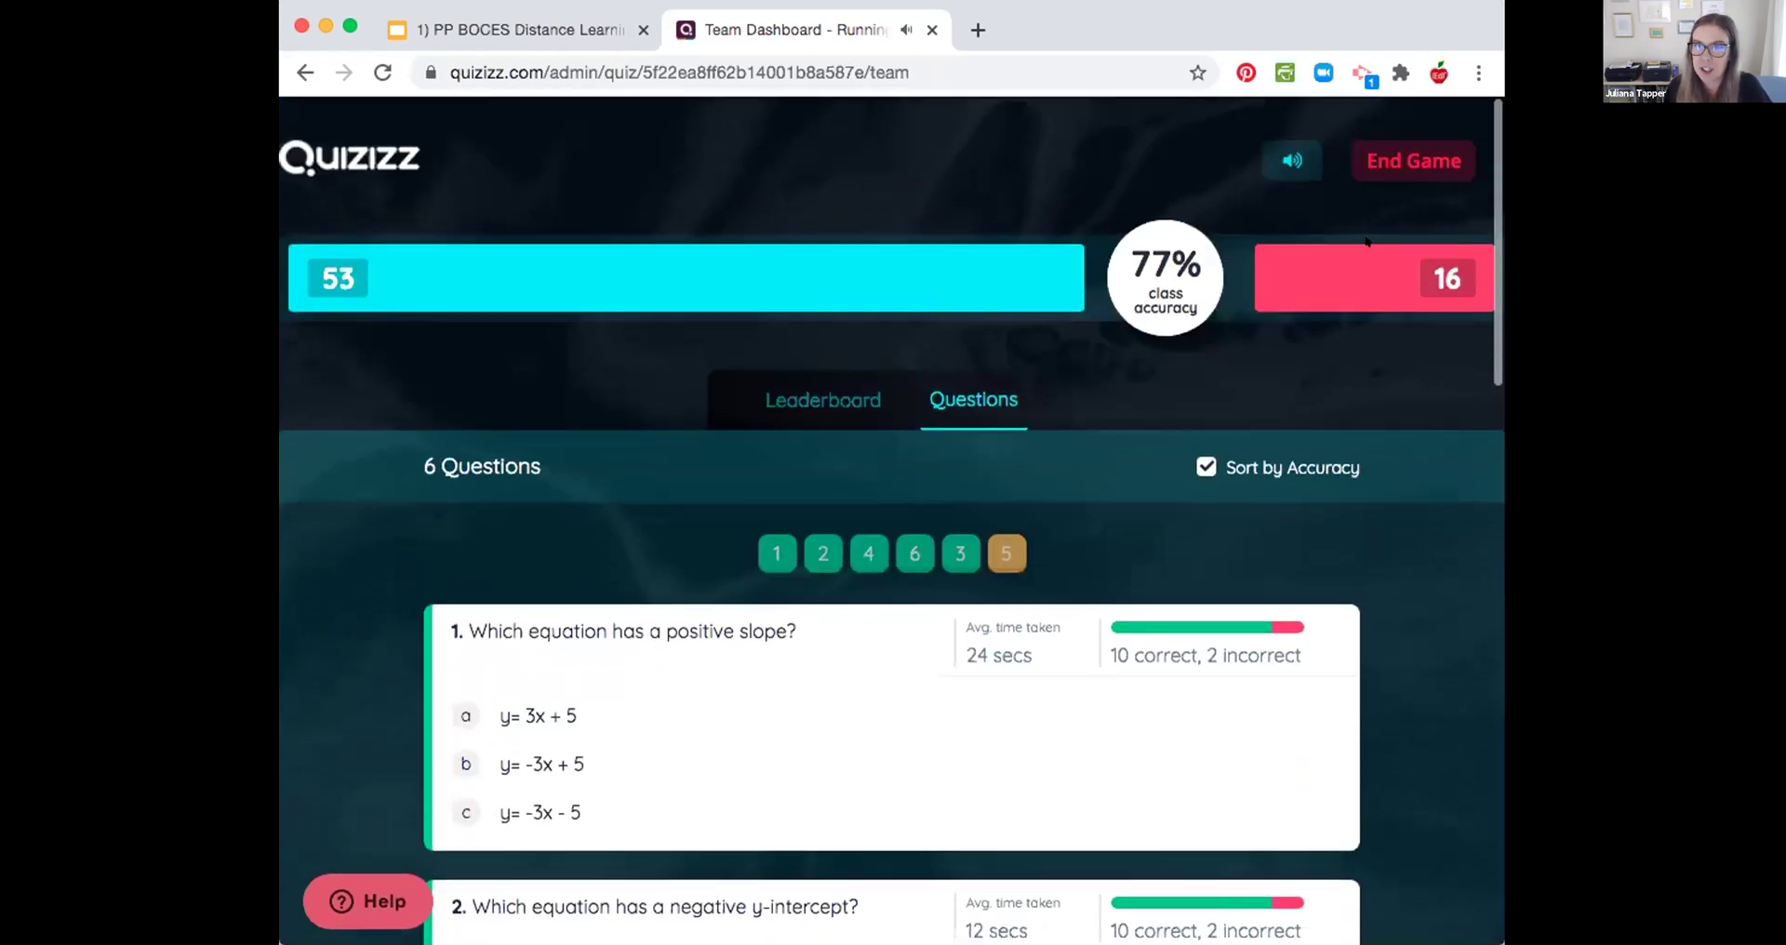
Step: End the game and review the summary: Soaring Penguins 26070, Eerie Elephants 17560
click(1386, 151)
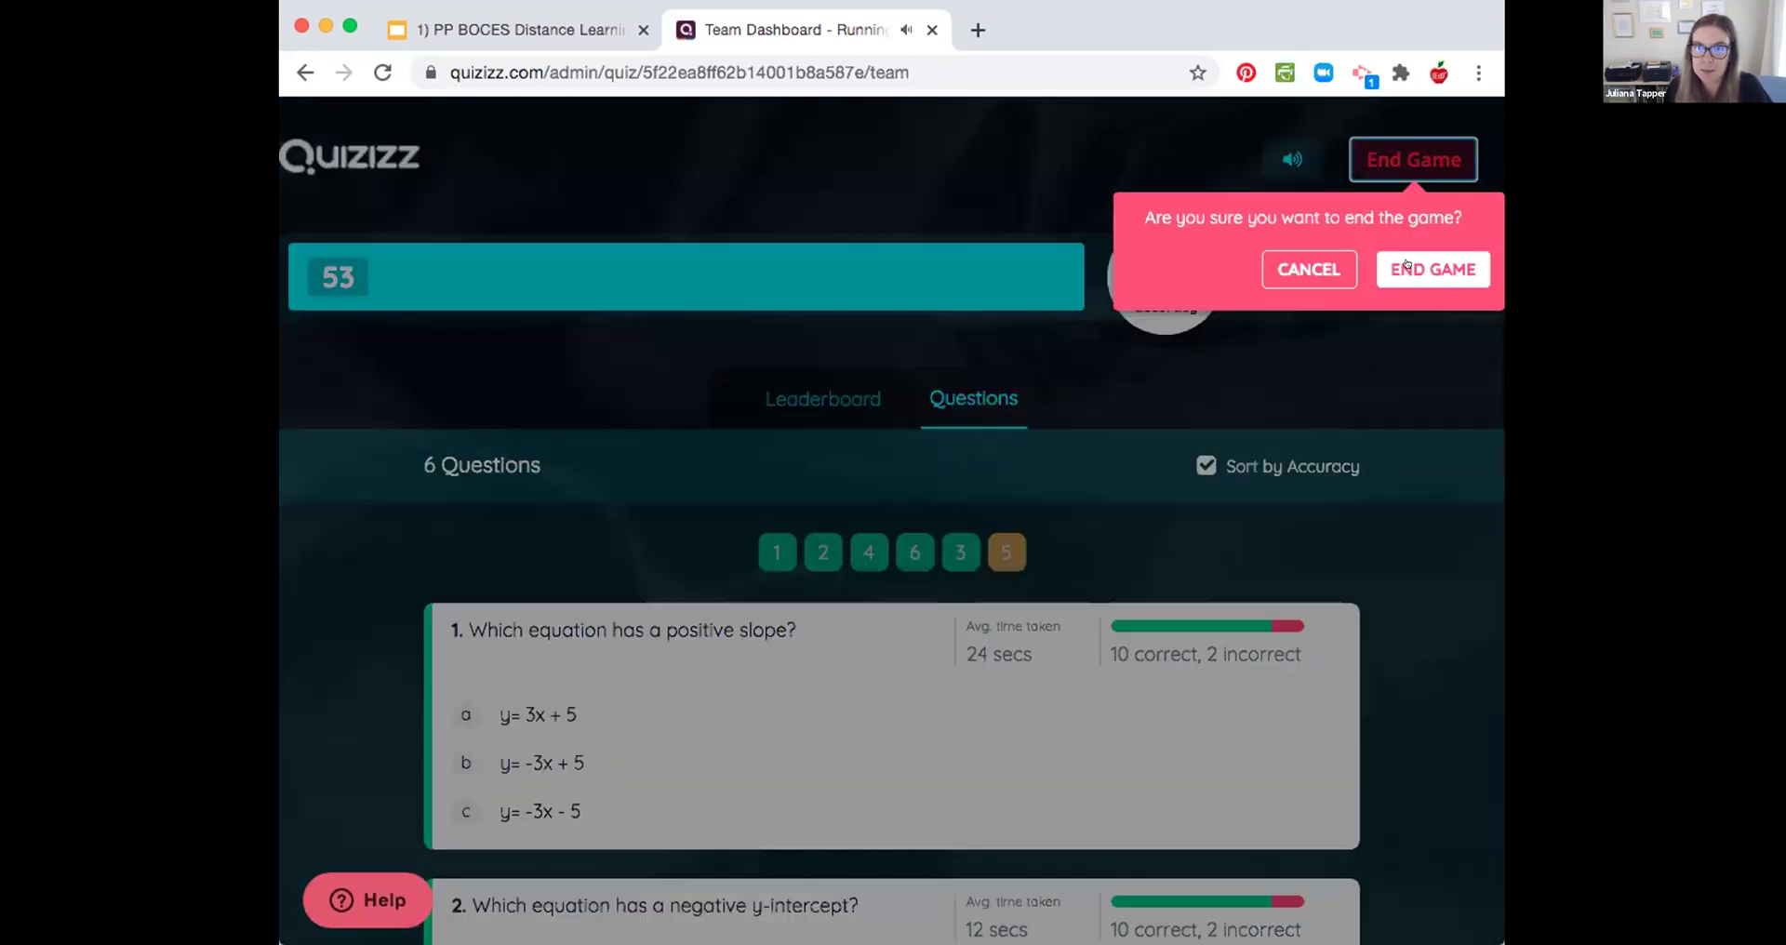
click(1407, 267)
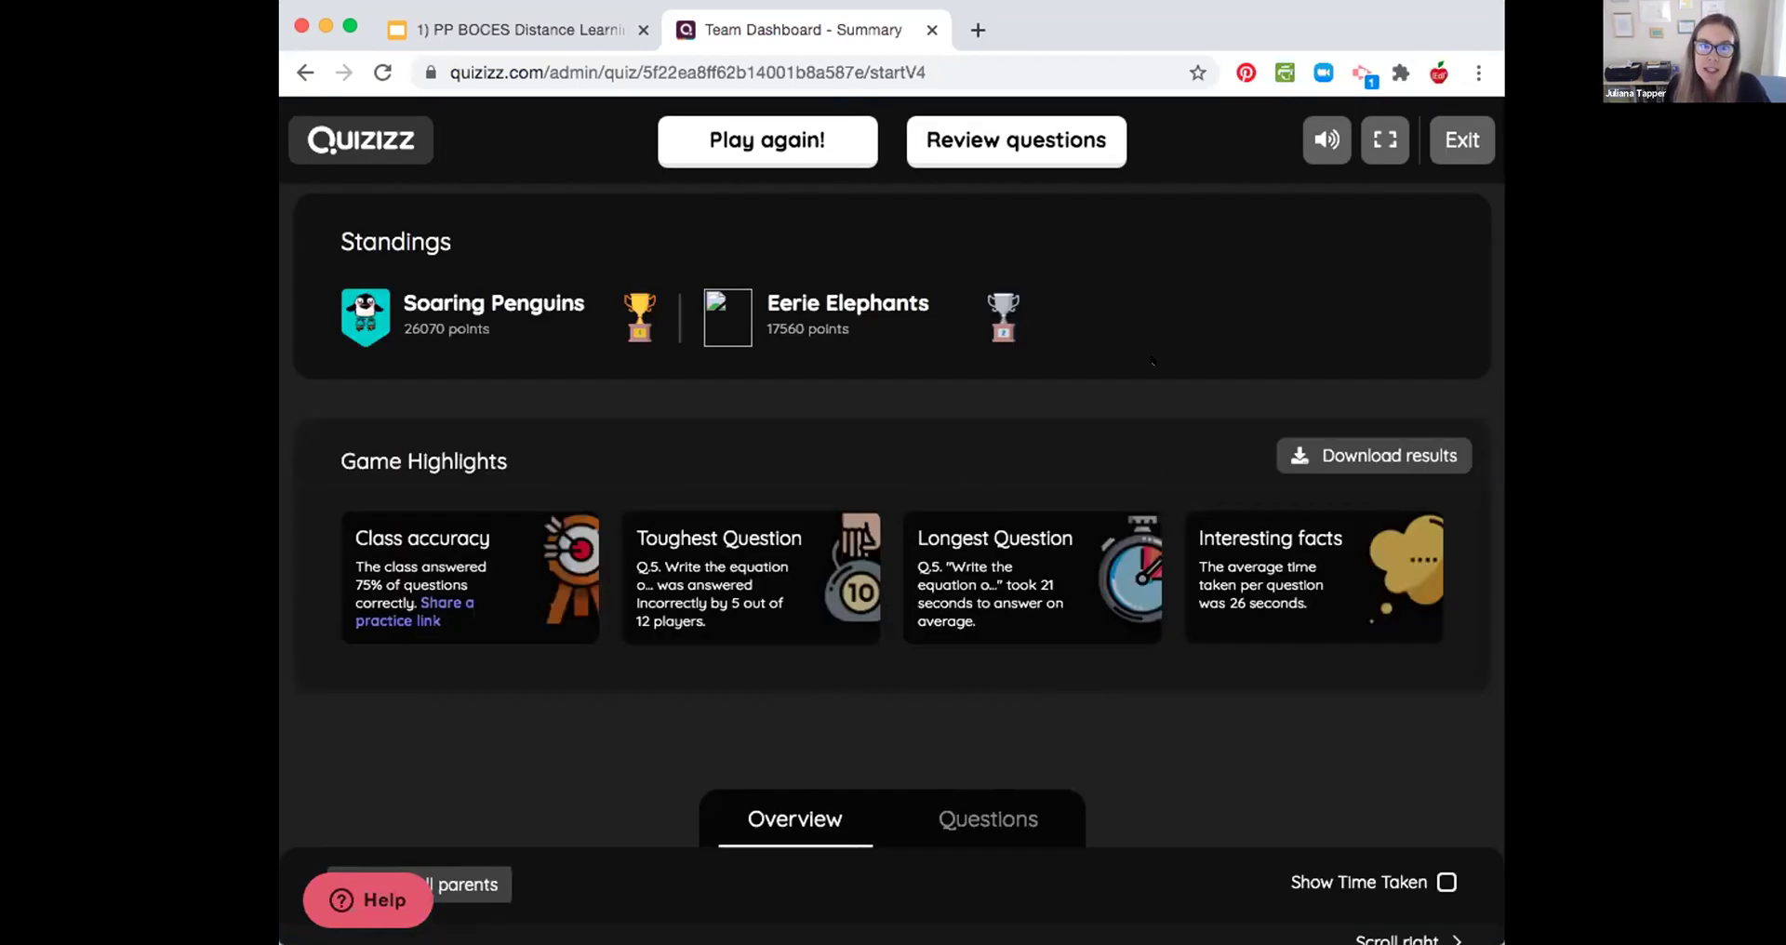
scroll(1151, 361, down, 2)
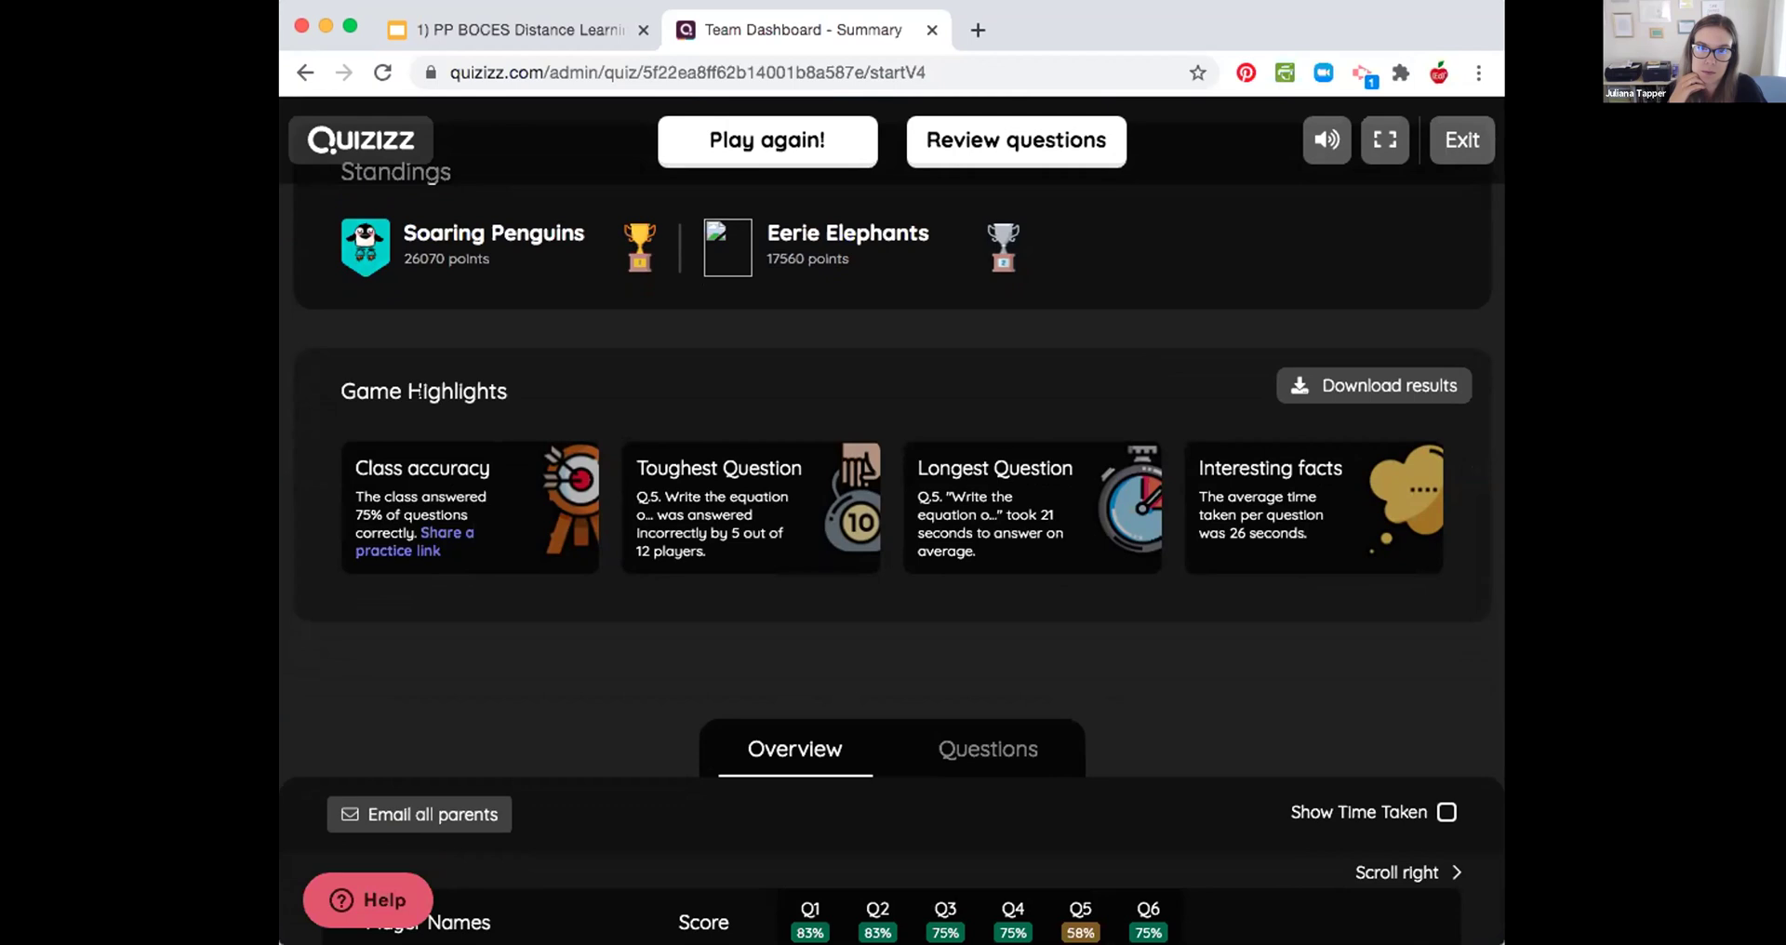
scroll(420, 392, down, 1)
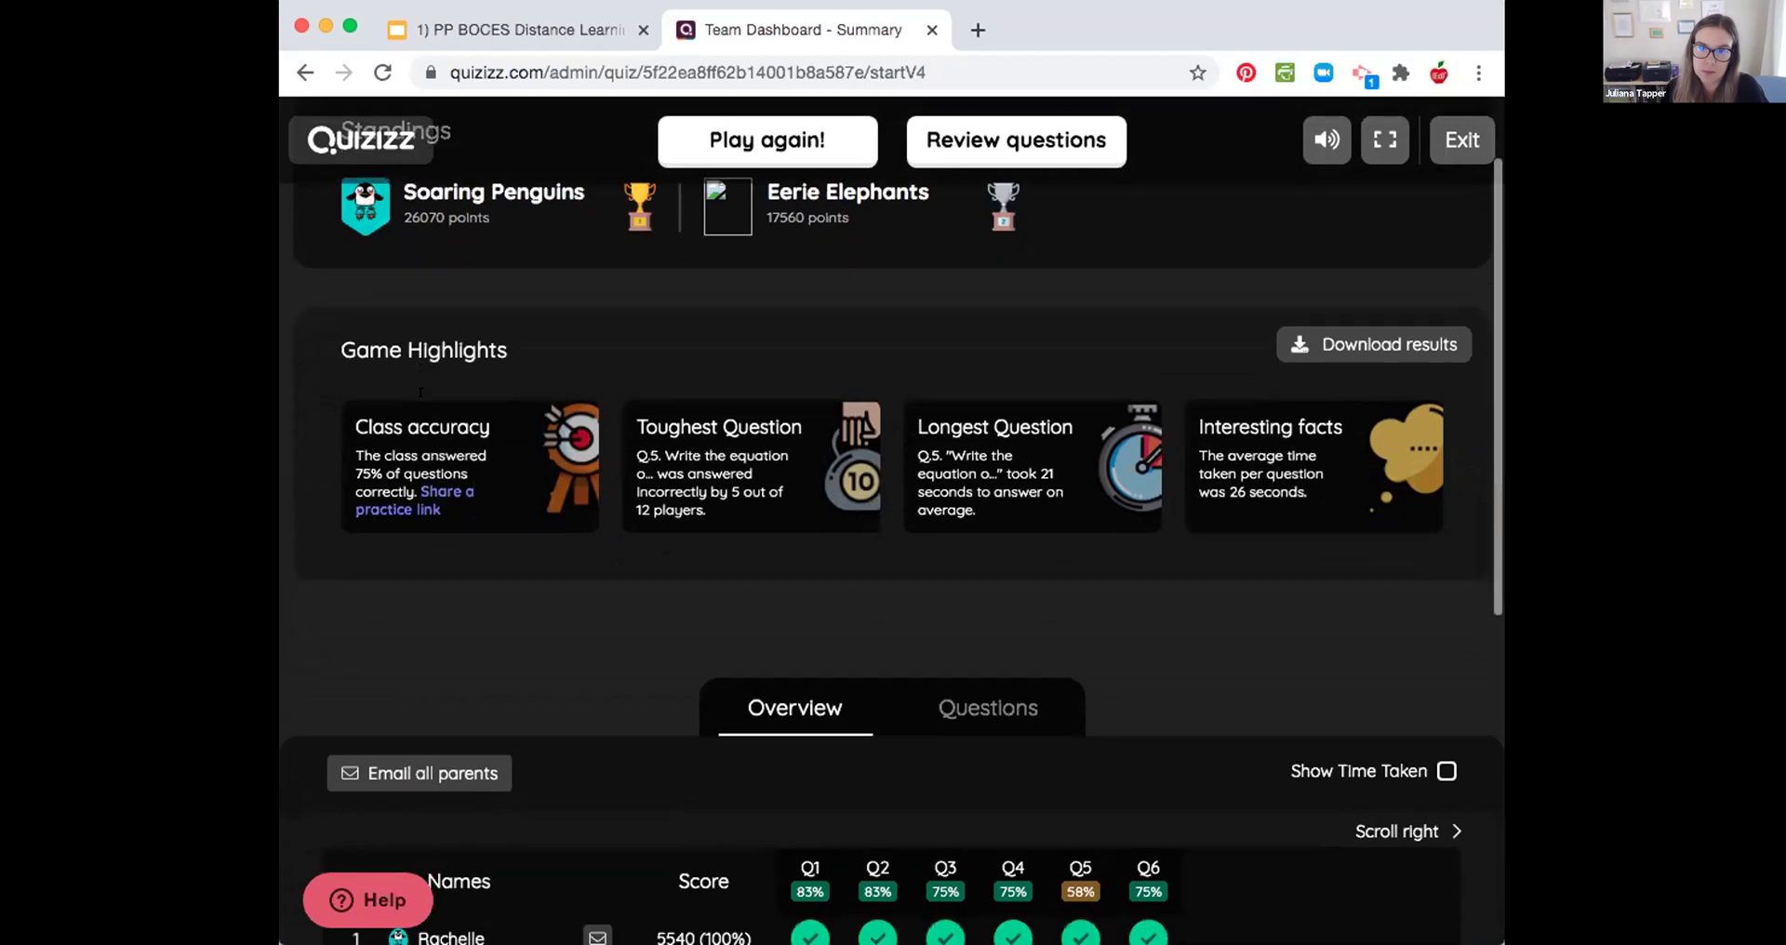
scroll(420, 391, down, 5)
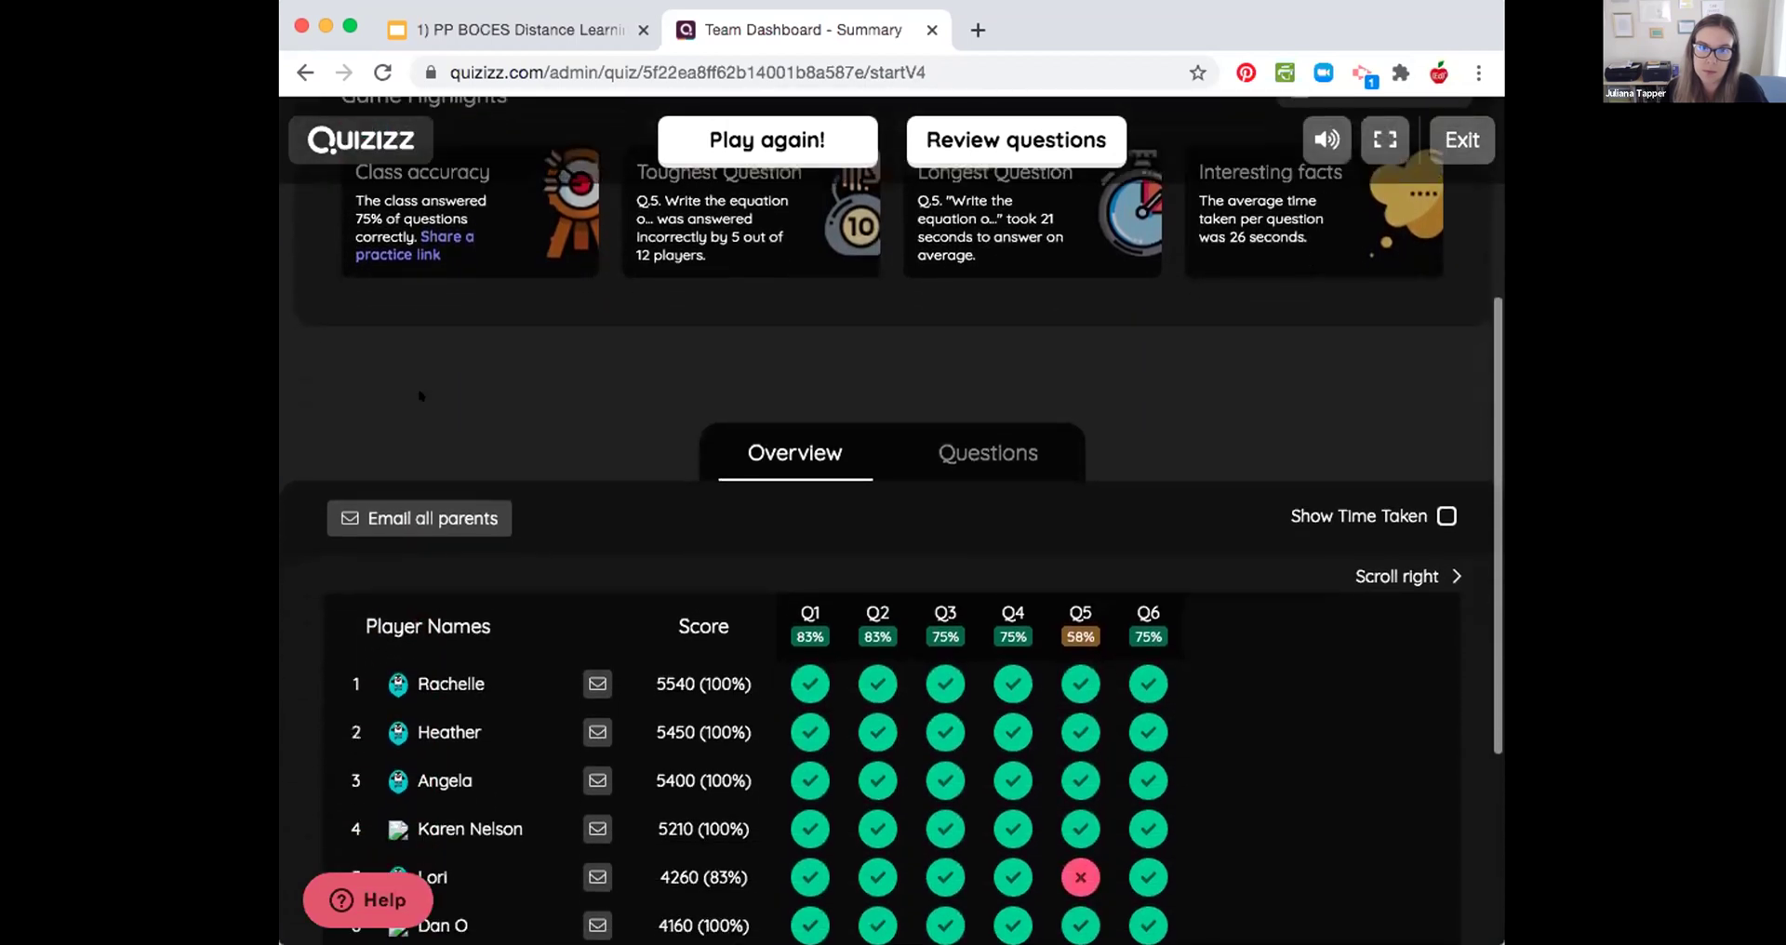
scroll(420, 396, down, 3)
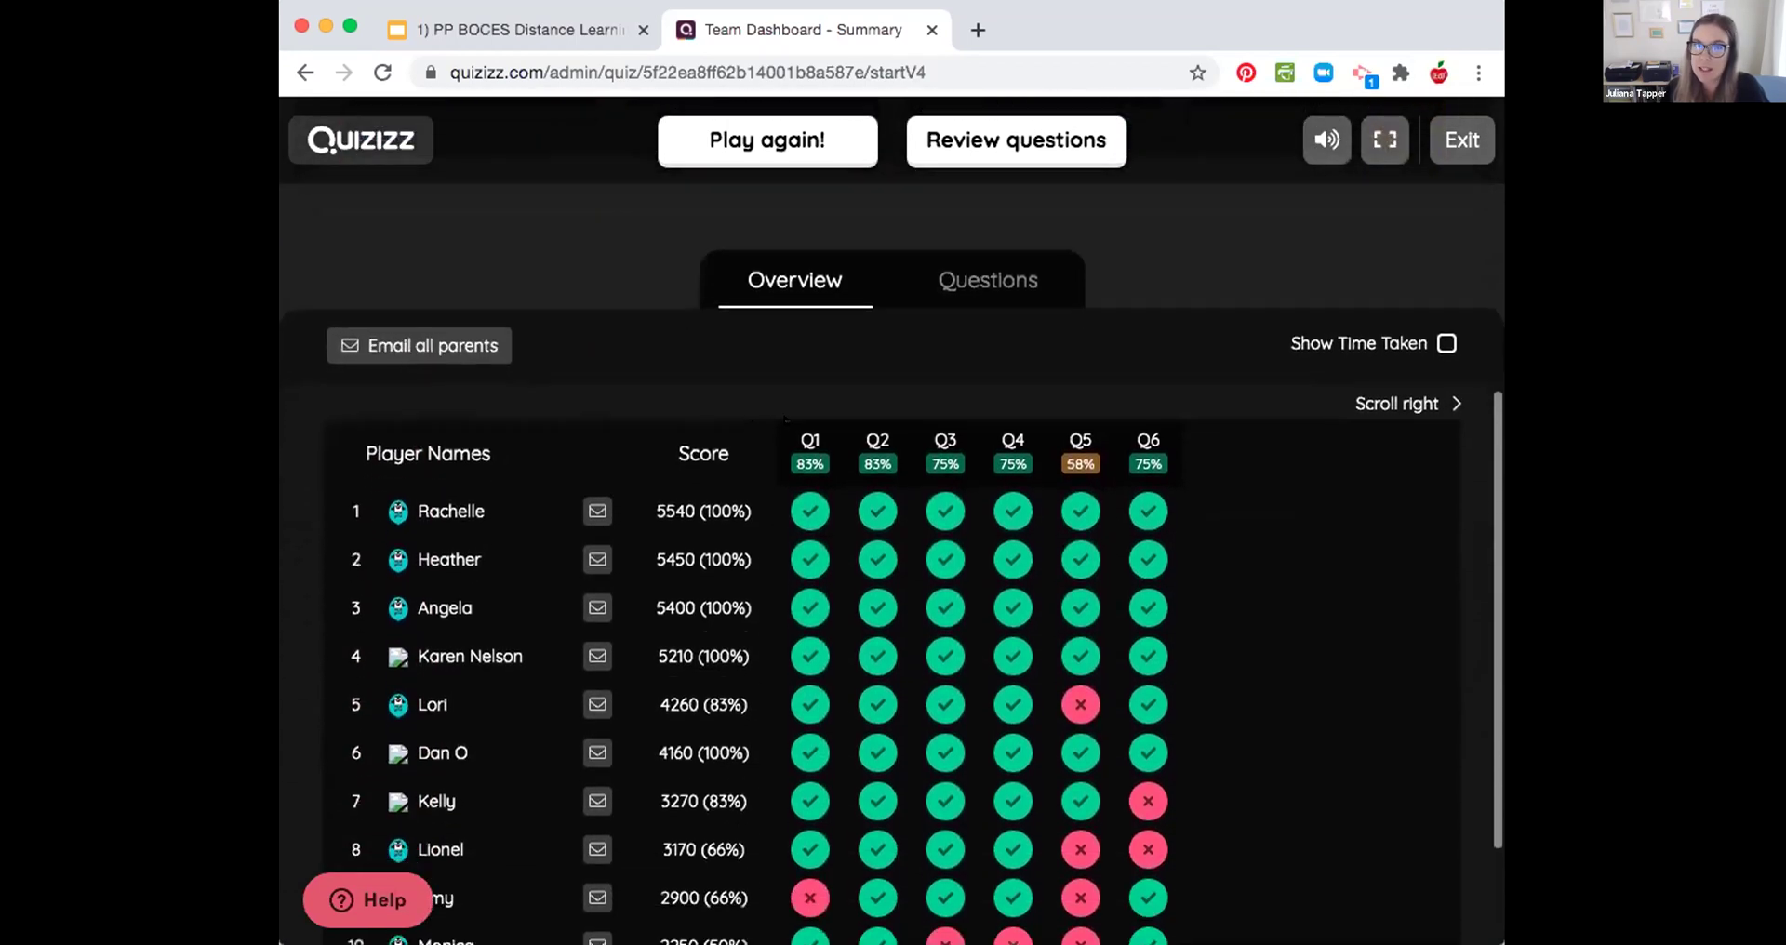
scroll(784, 418, down, 2)
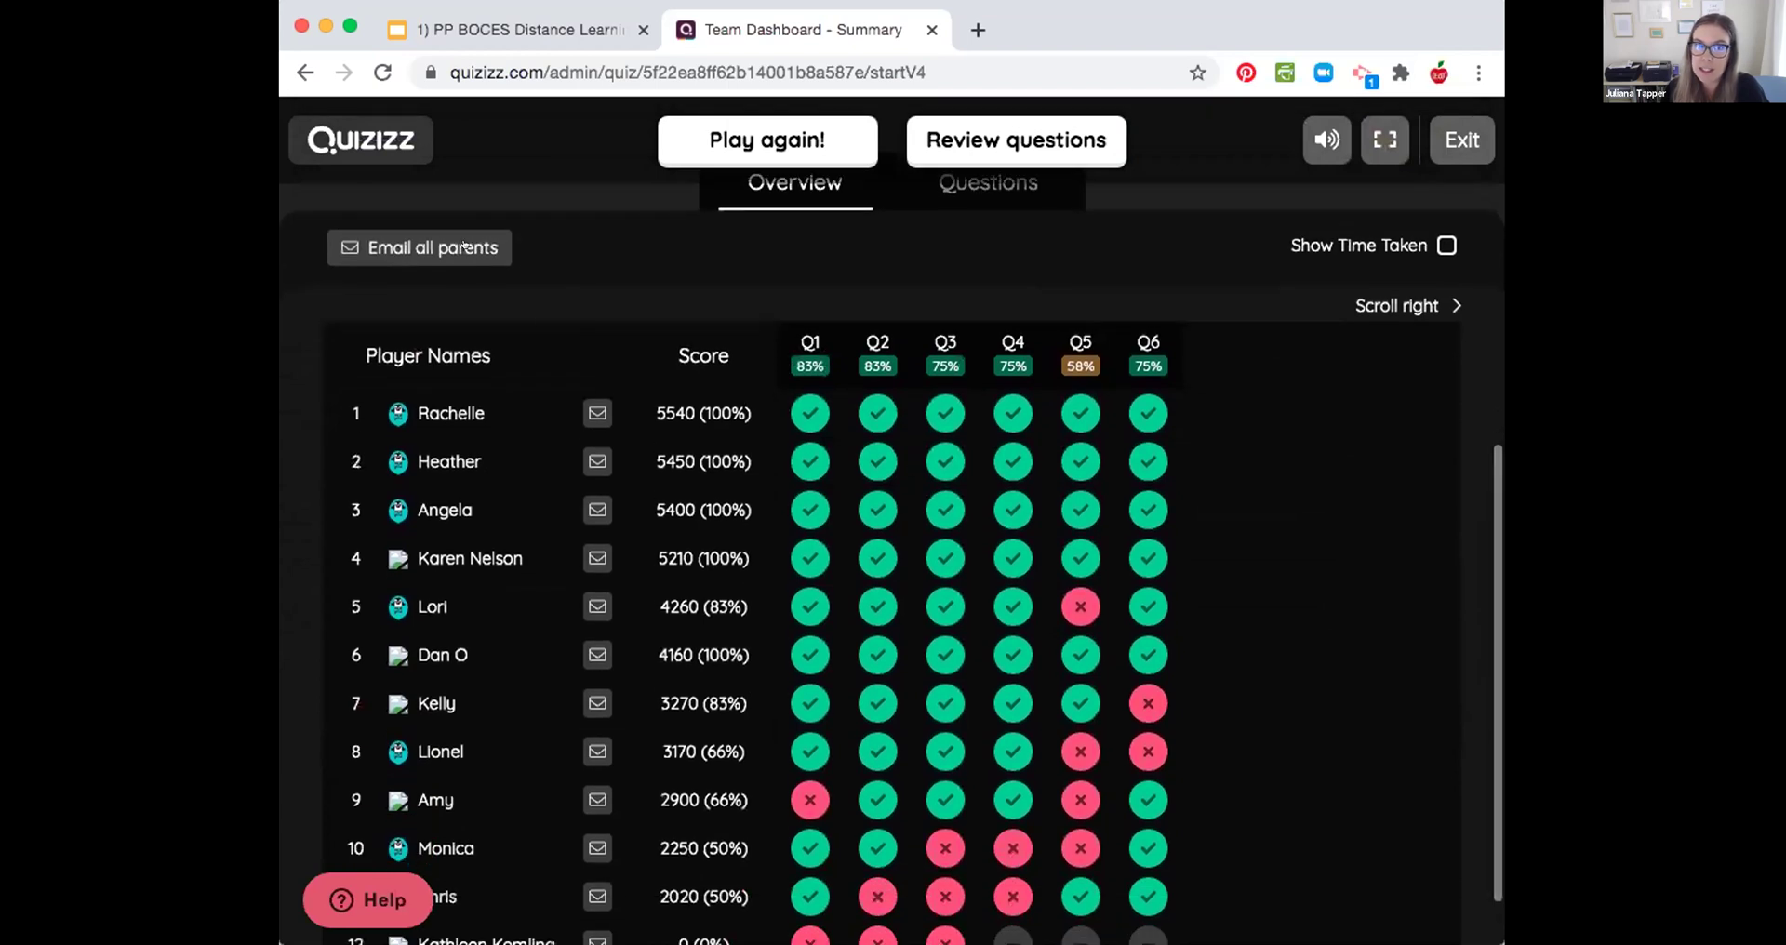
scroll(728, 295, down, 1)
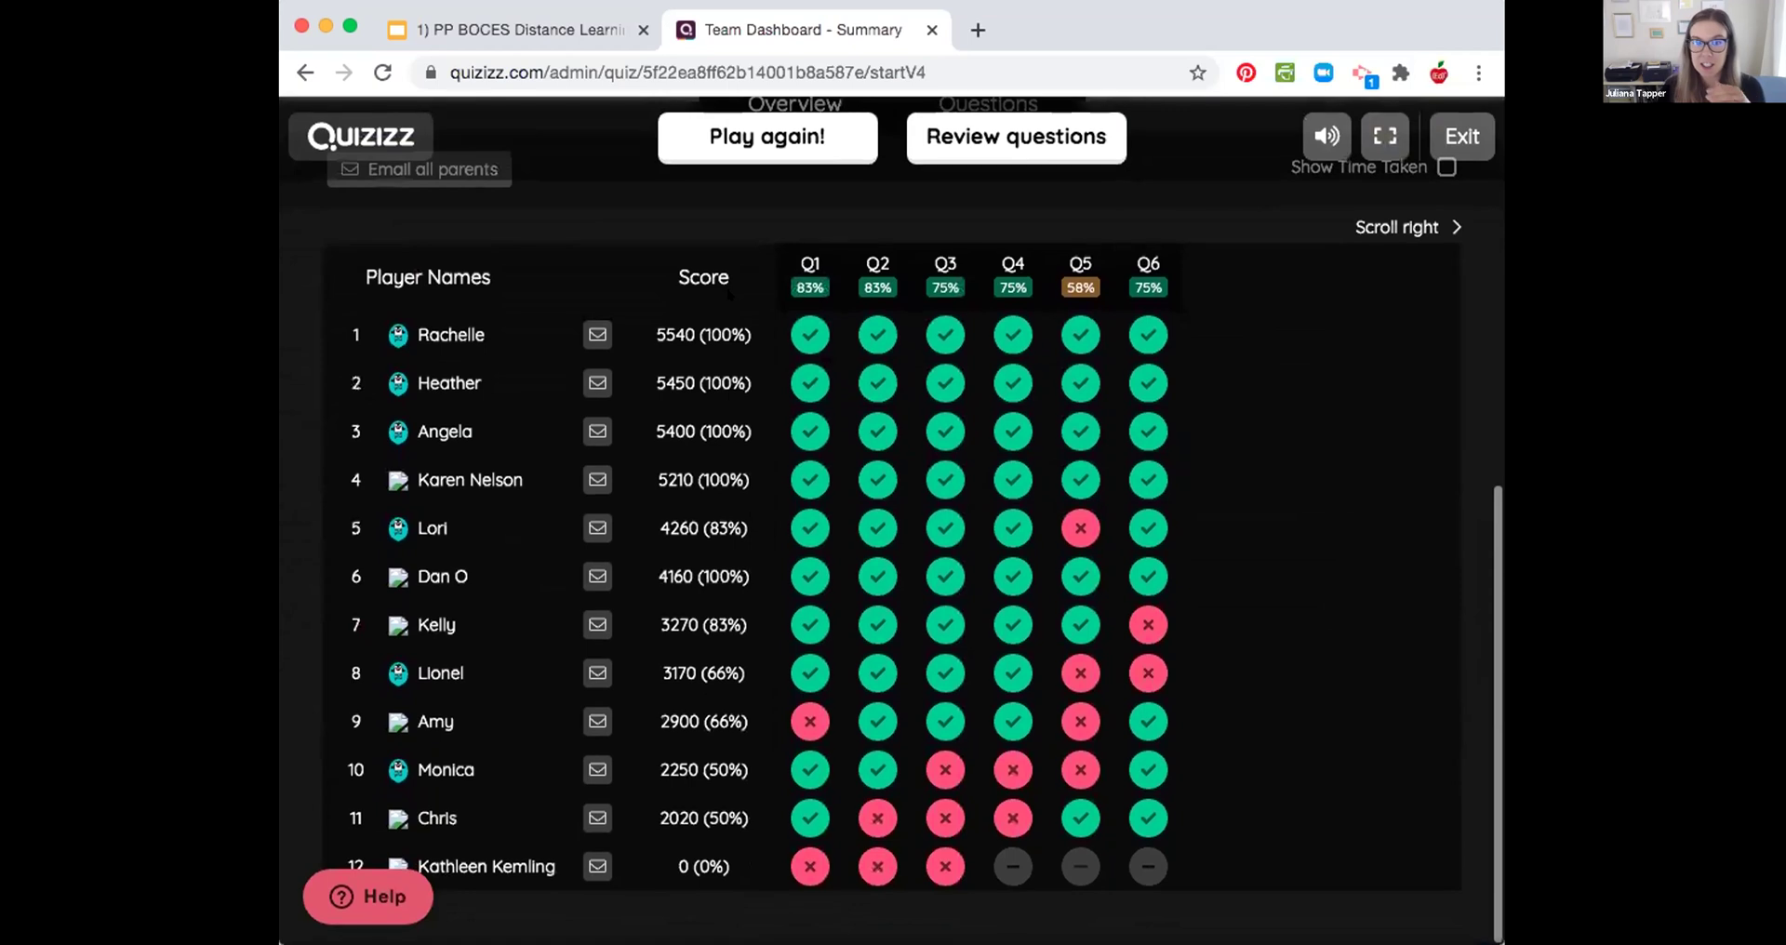
scroll(388, 450, up, 1)
scroll(891, 558, up, 1)
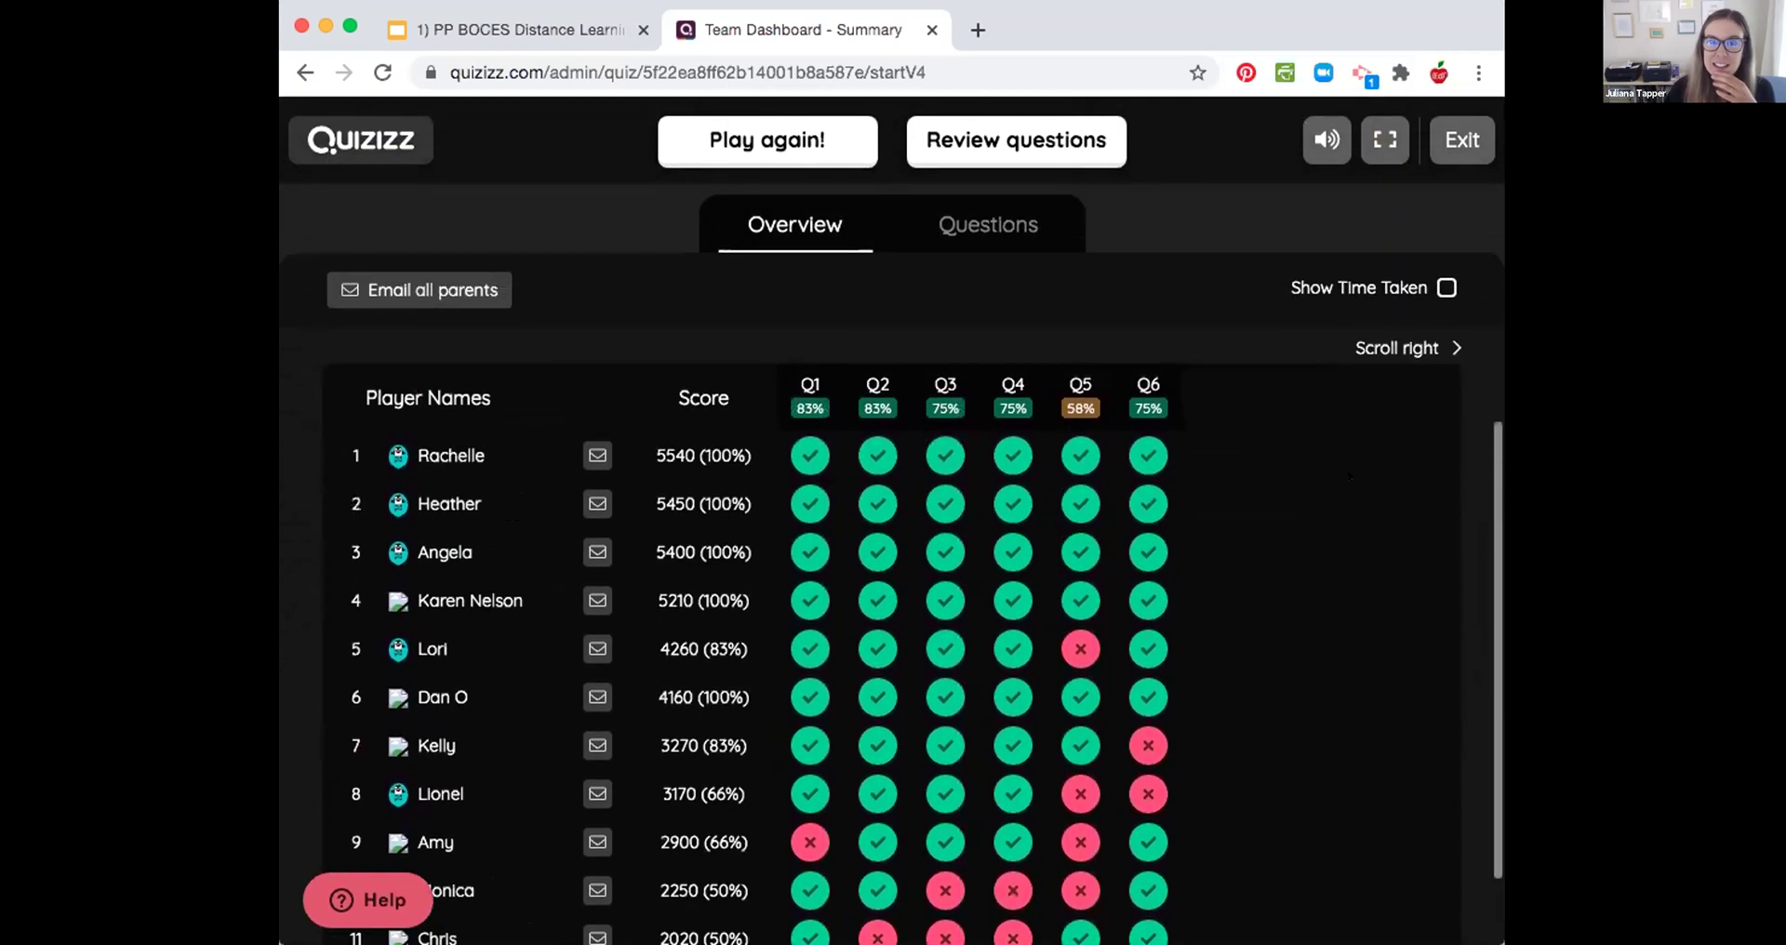
scroll(1421, 377, up, 2)
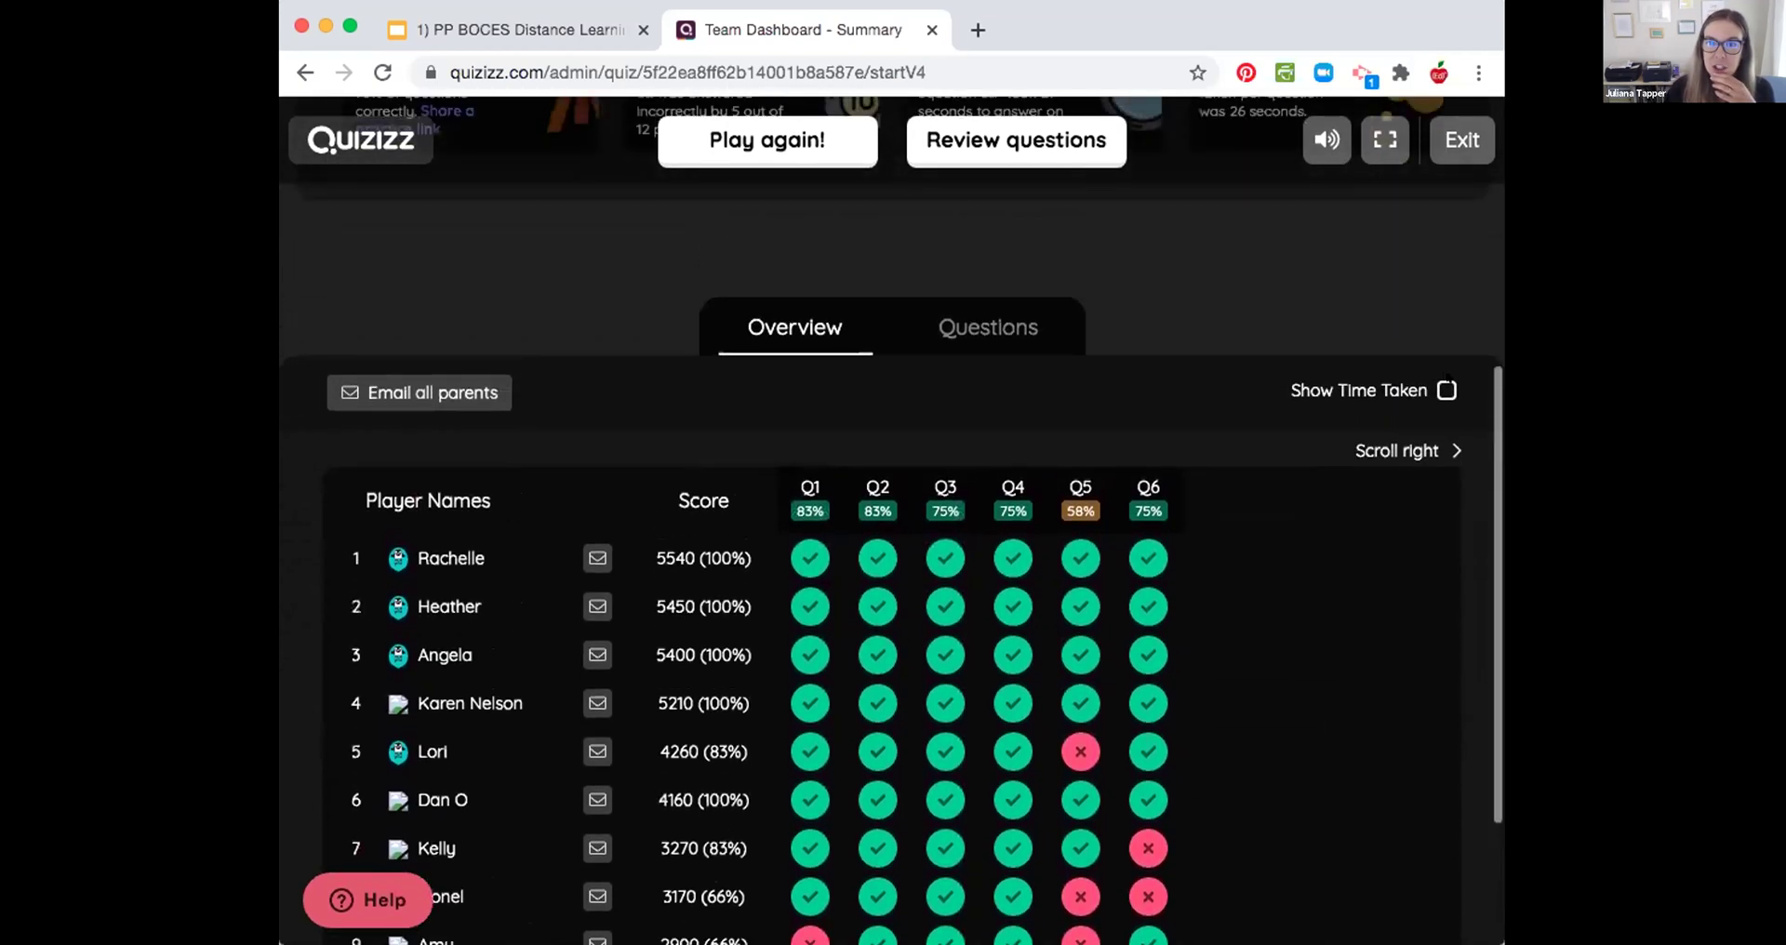
Step: Toggle Show Time Taken on and back off in the player results grid
click(1437, 388)
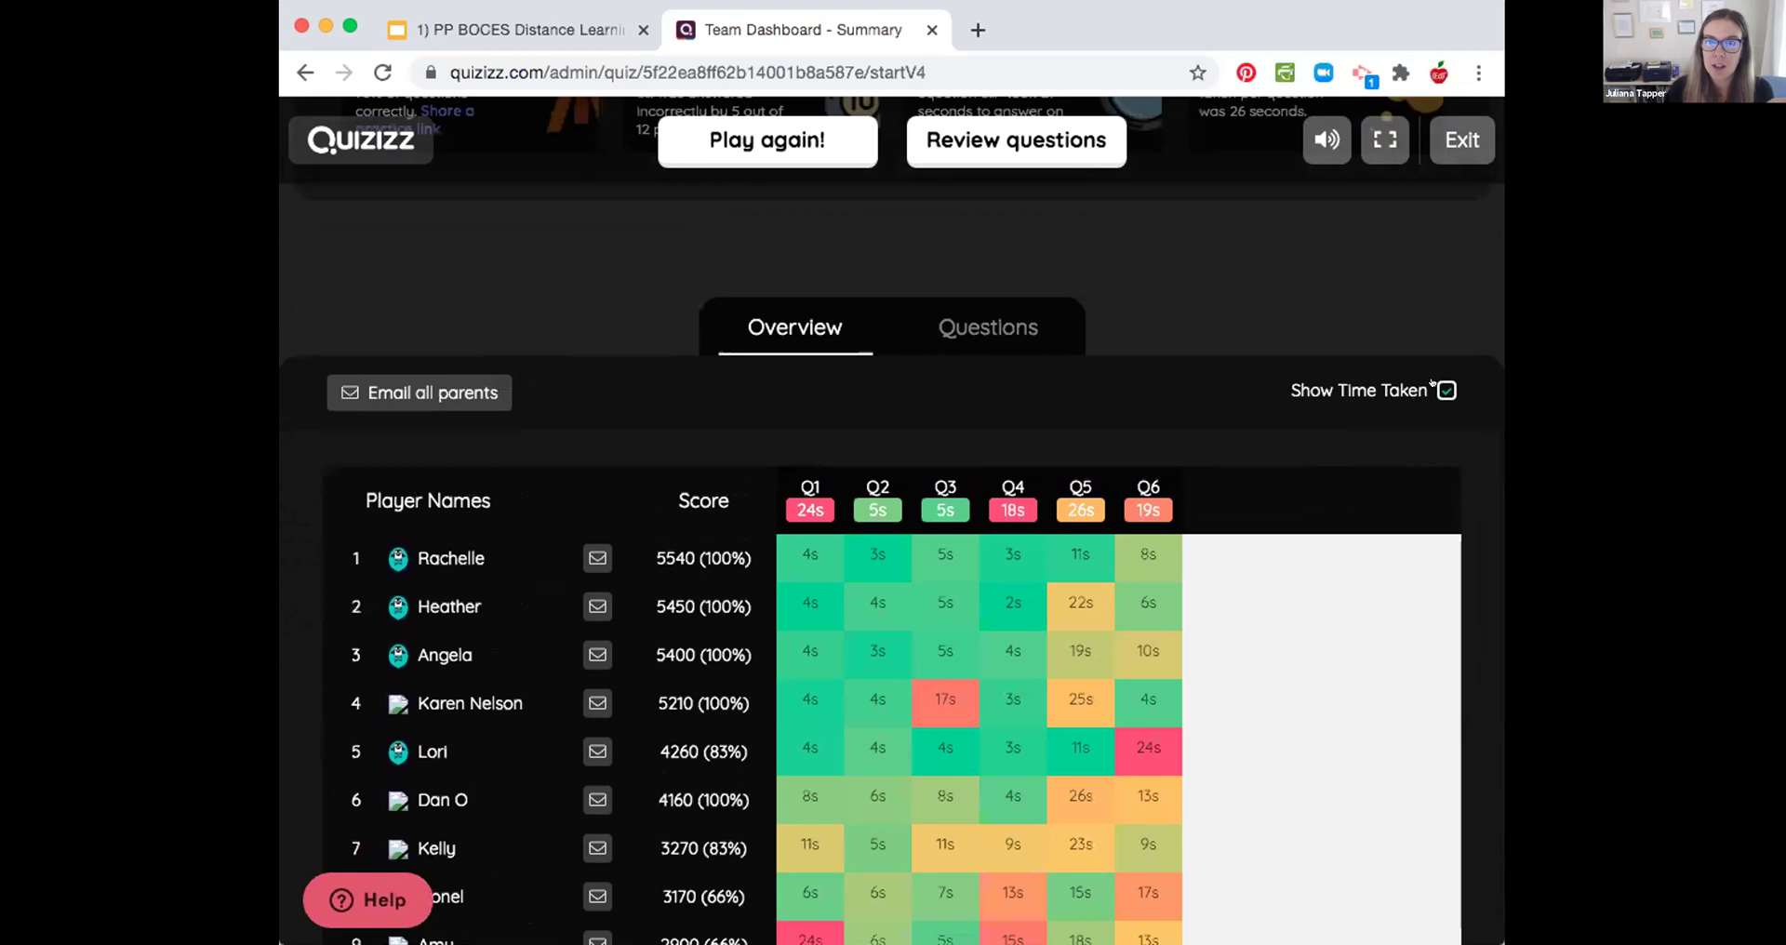
click(1435, 385)
scroll(1264, 437, up, 2)
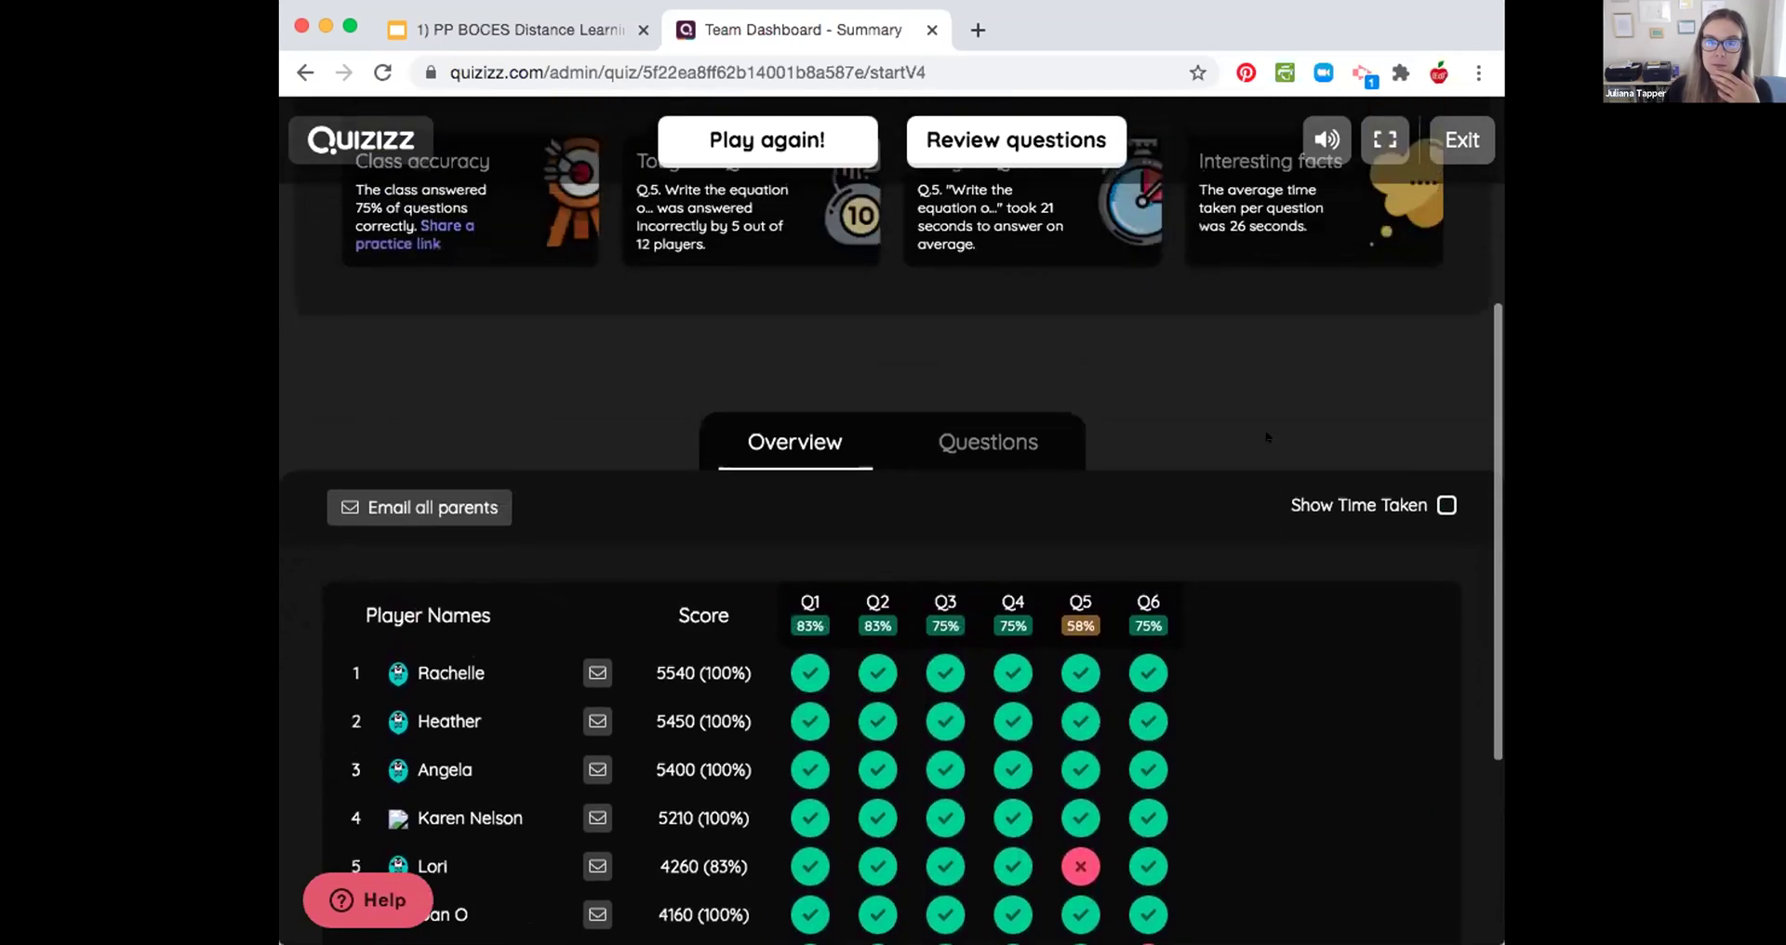
scroll(1265, 436, up, 6)
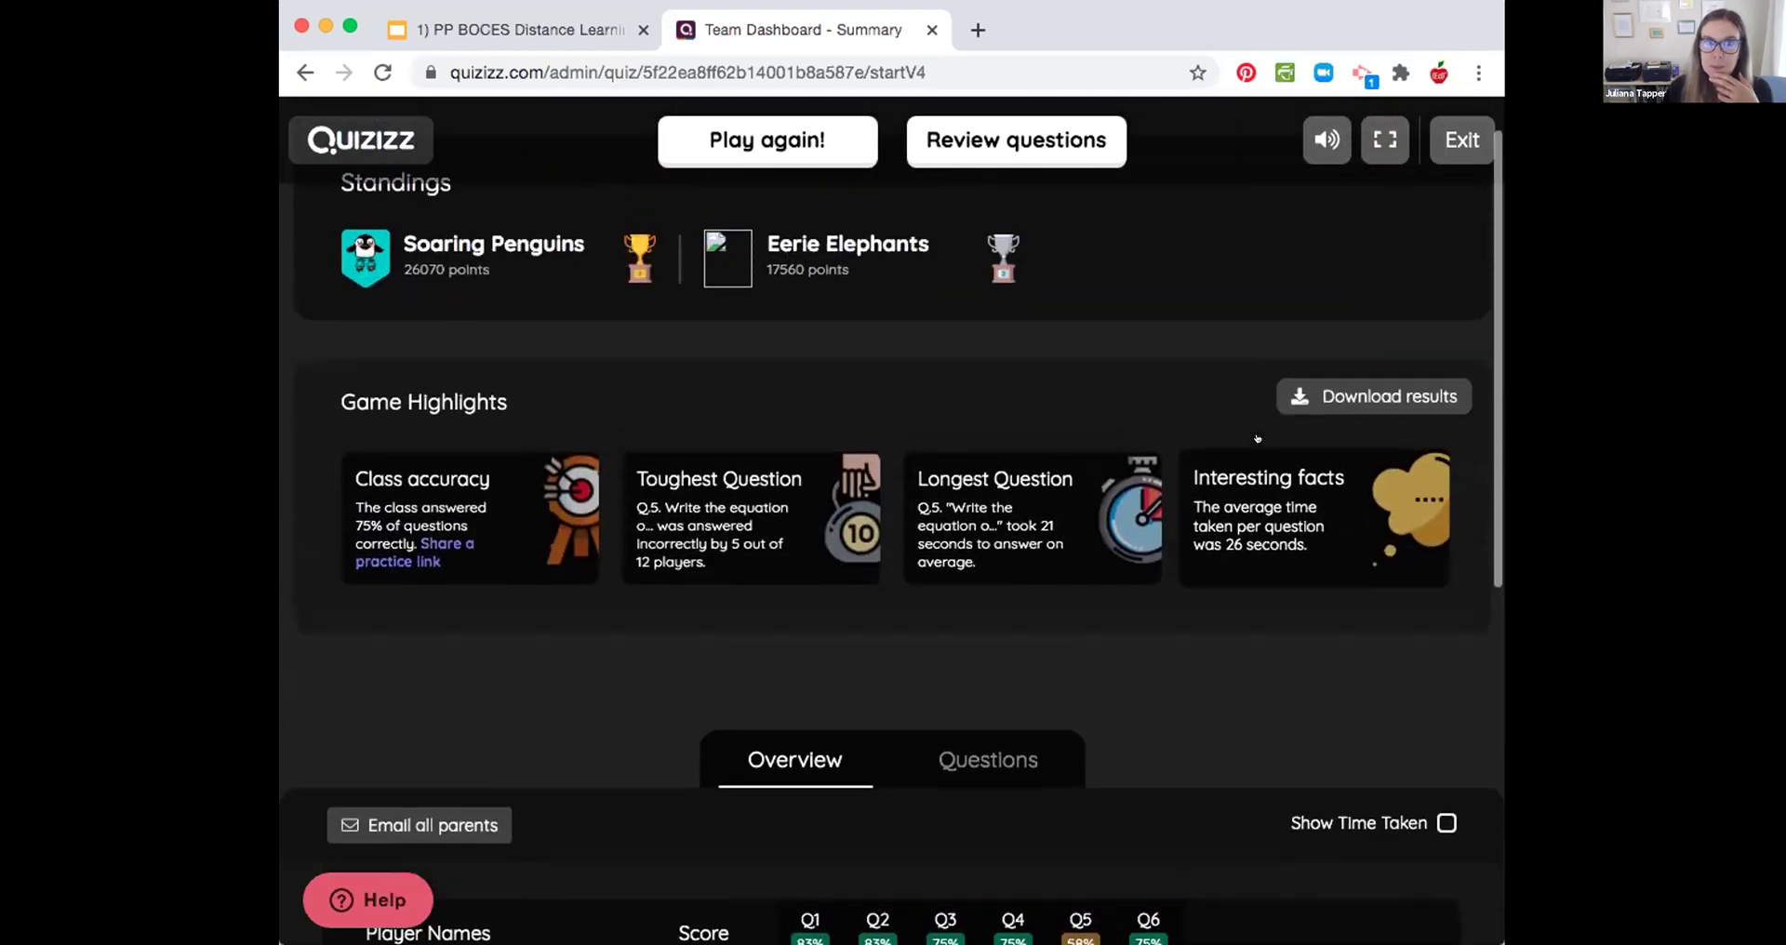
scroll(1257, 438, up, 1)
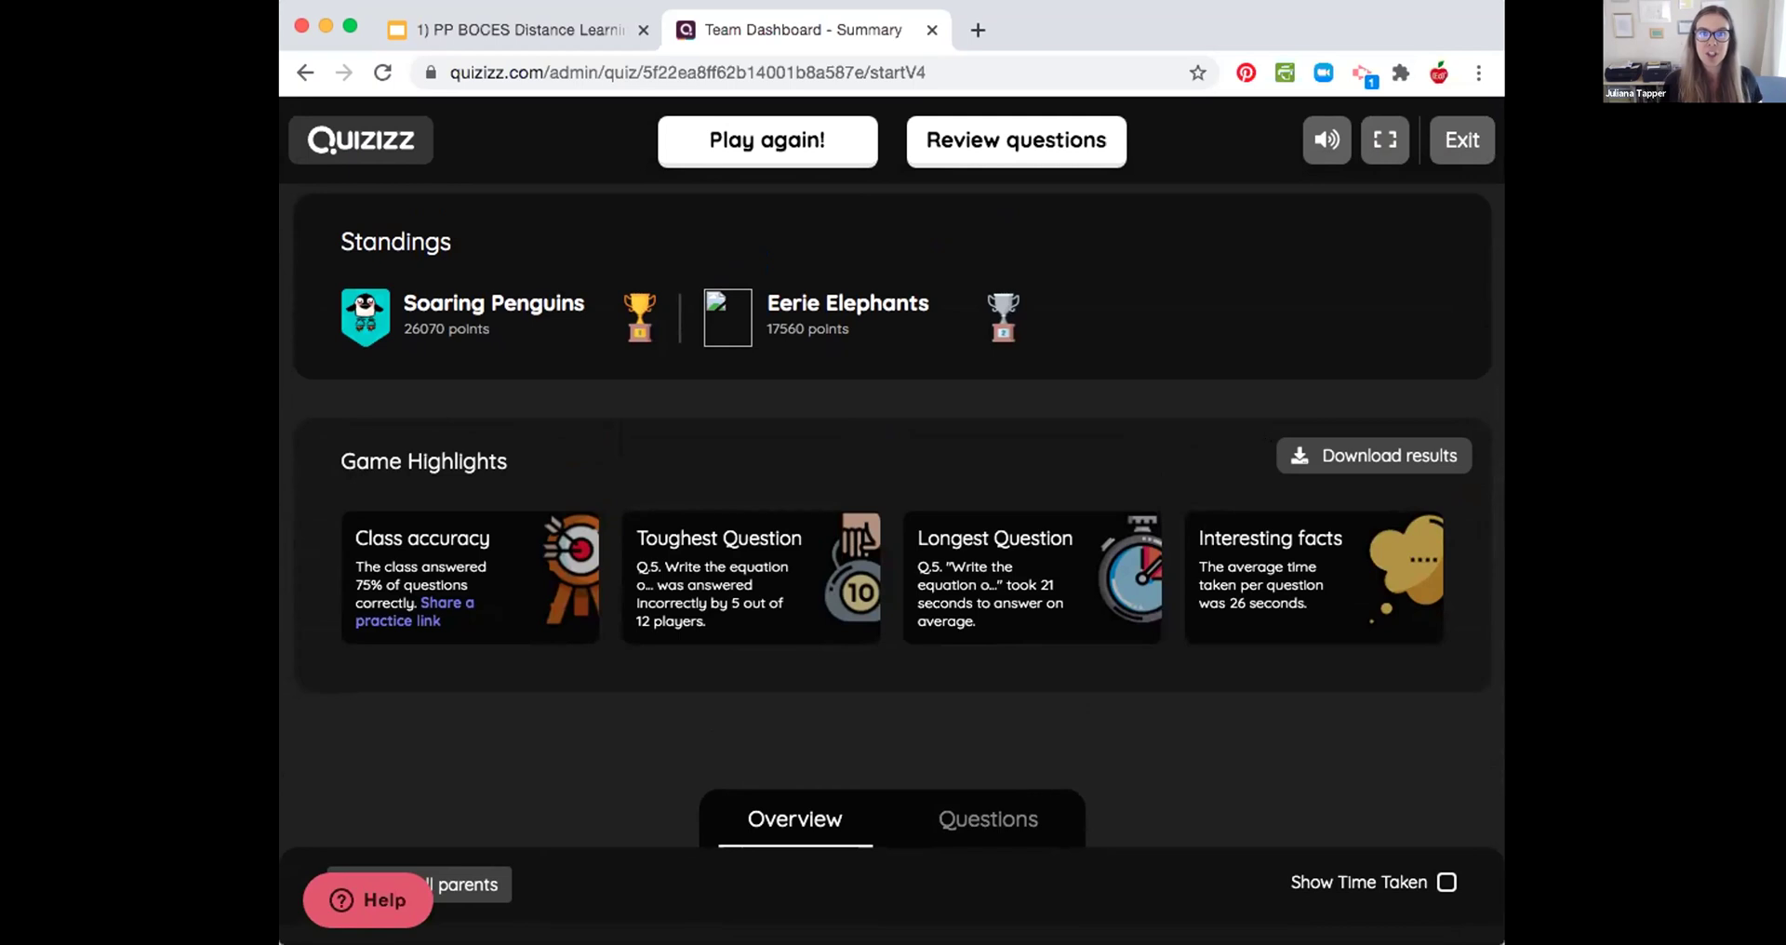
Step: Close the quiz summary and advance to the 'fold paper into 8 boxes' slide
click(926, 29)
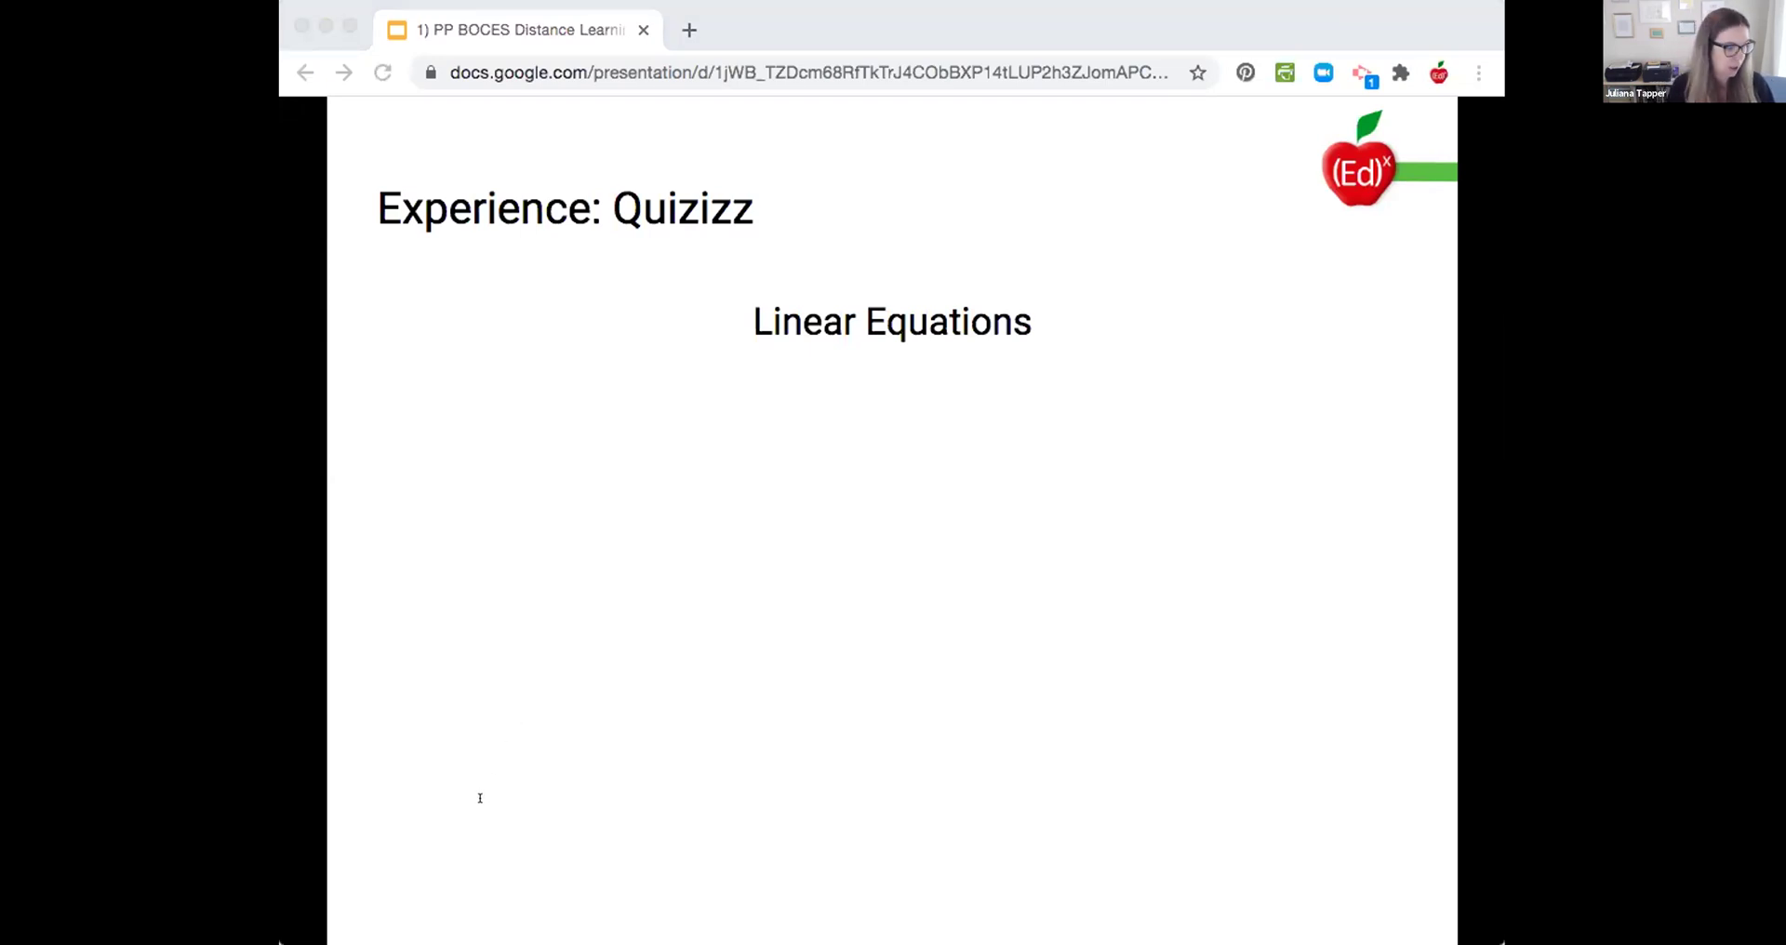
click(1252, 327)
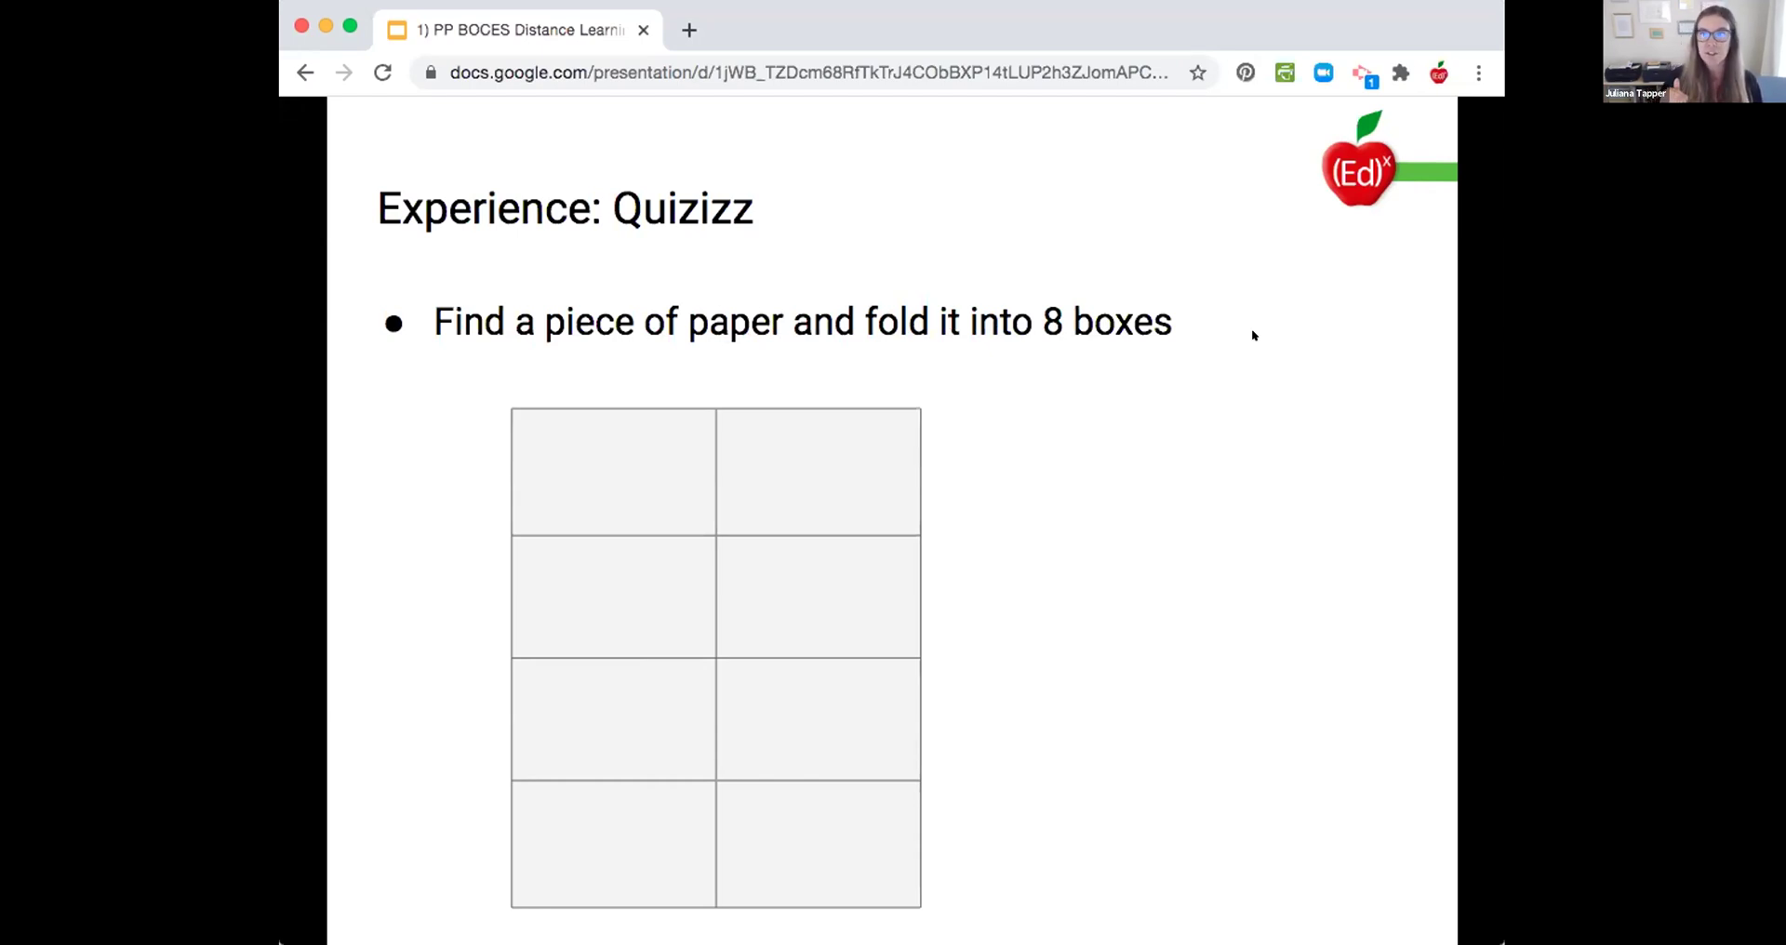
Step: Reveal the Systems of Equations heading and numbers 1–4, then step back from the Accountability slide
click(1115, 28)
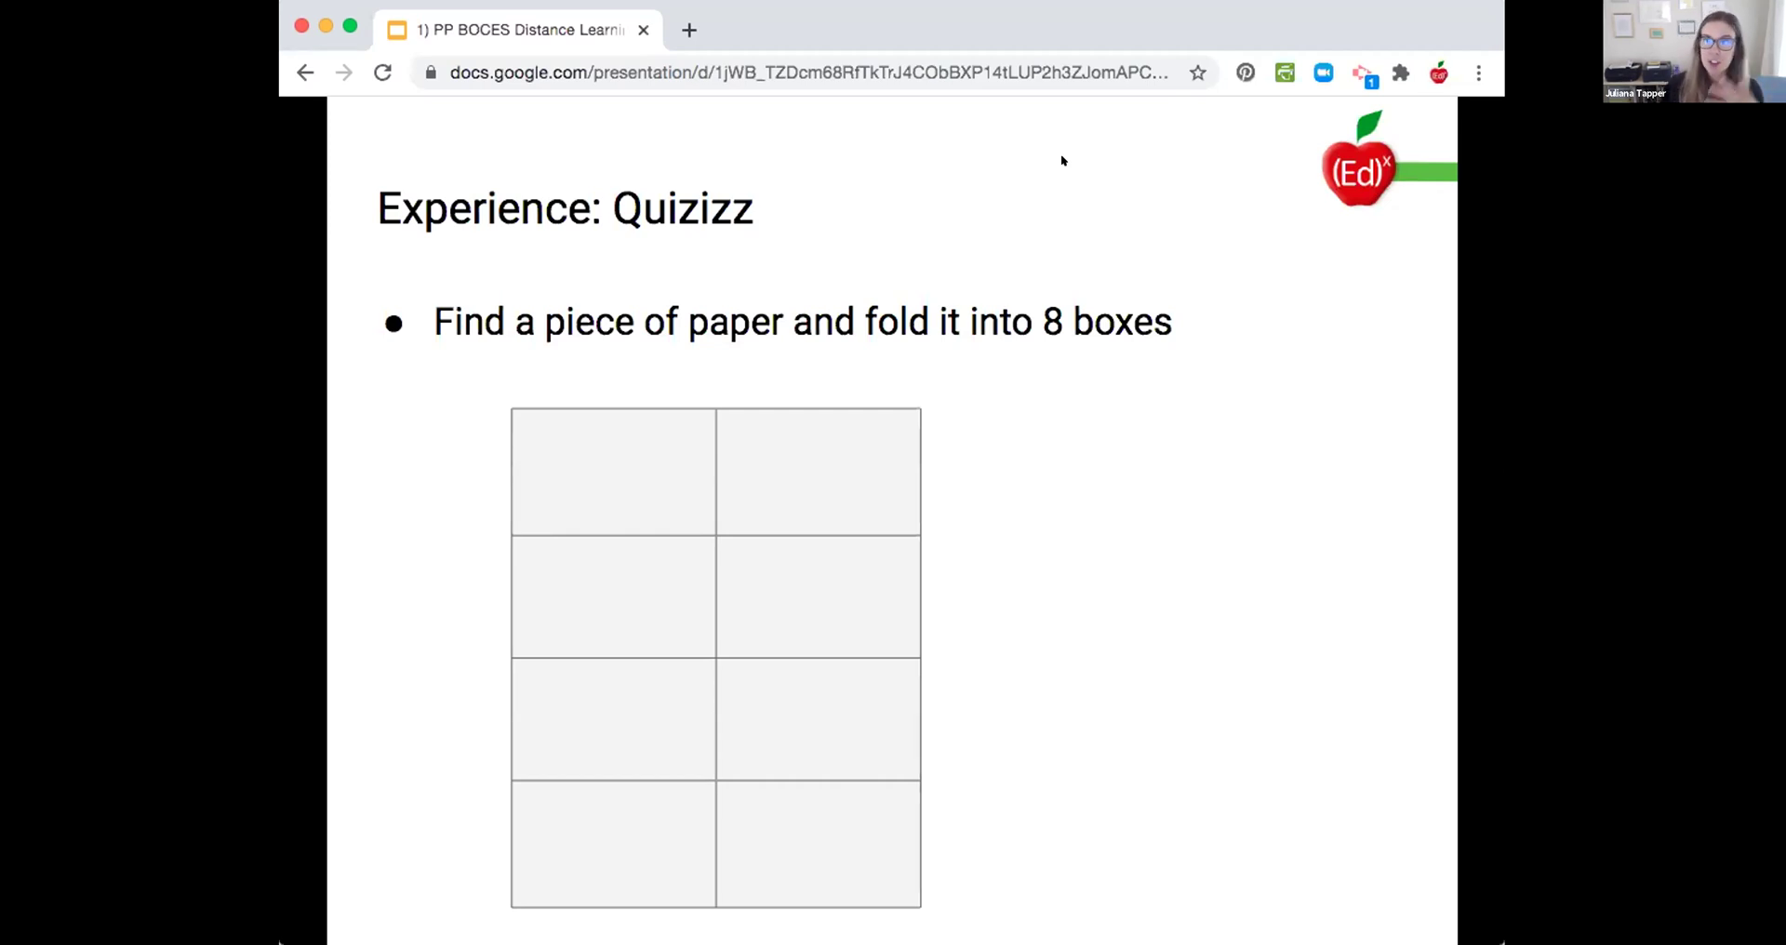
key(Right)
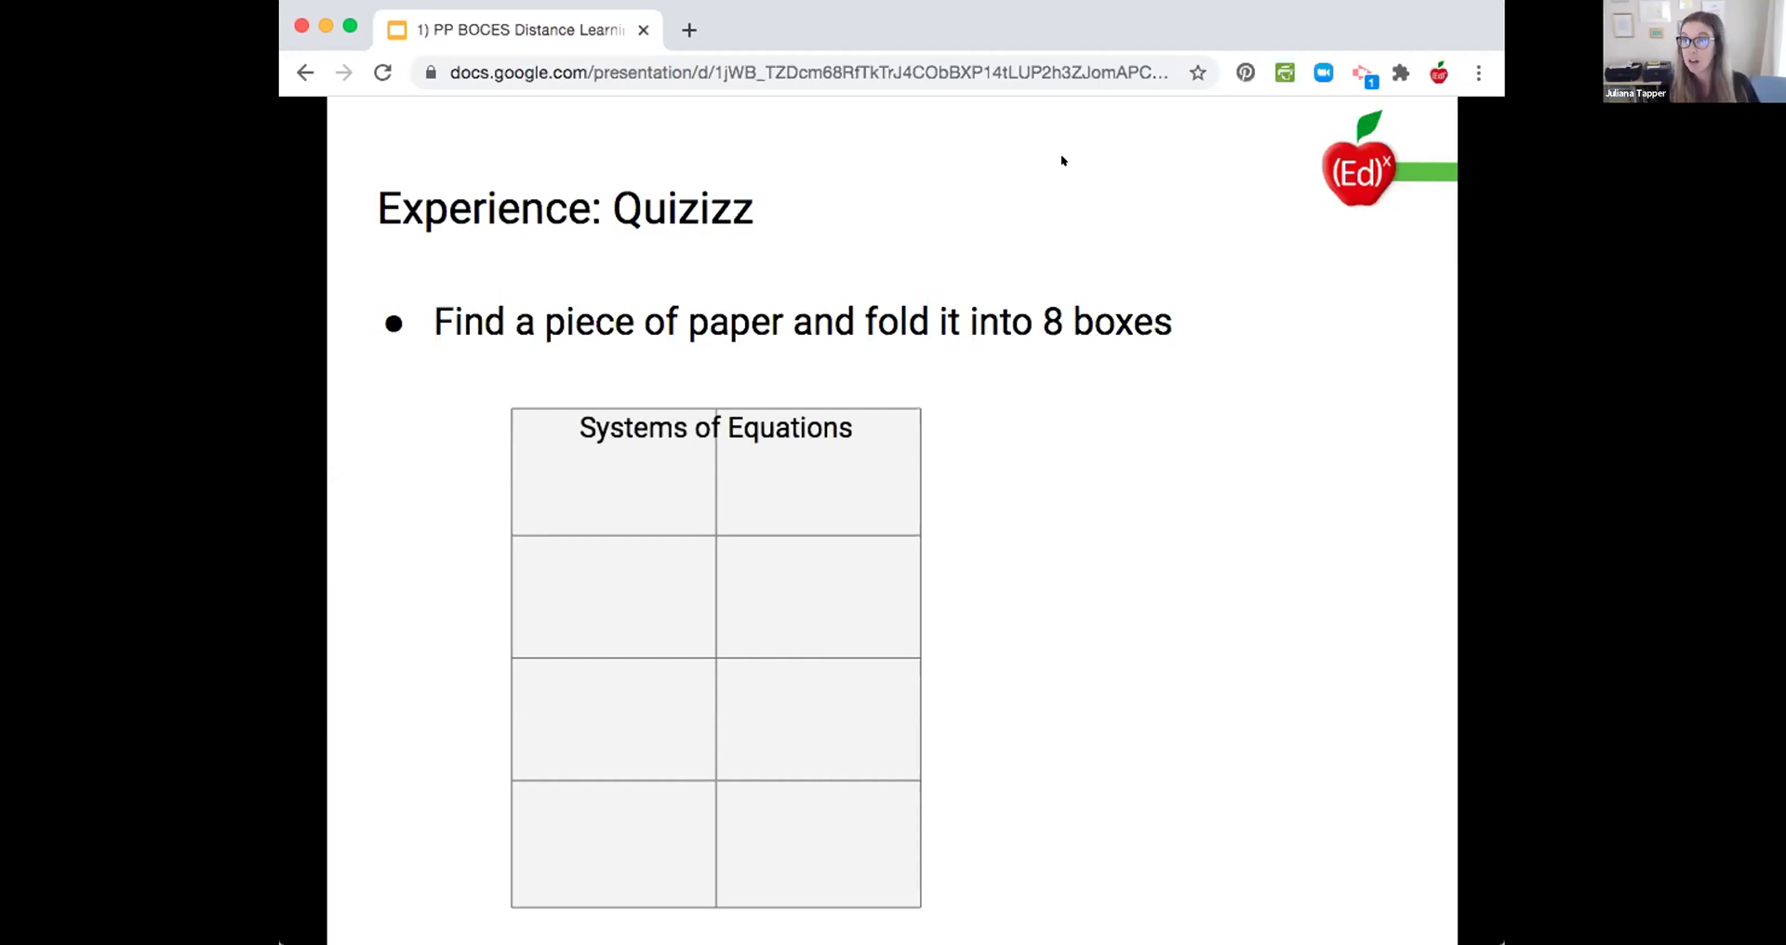
key(Right)
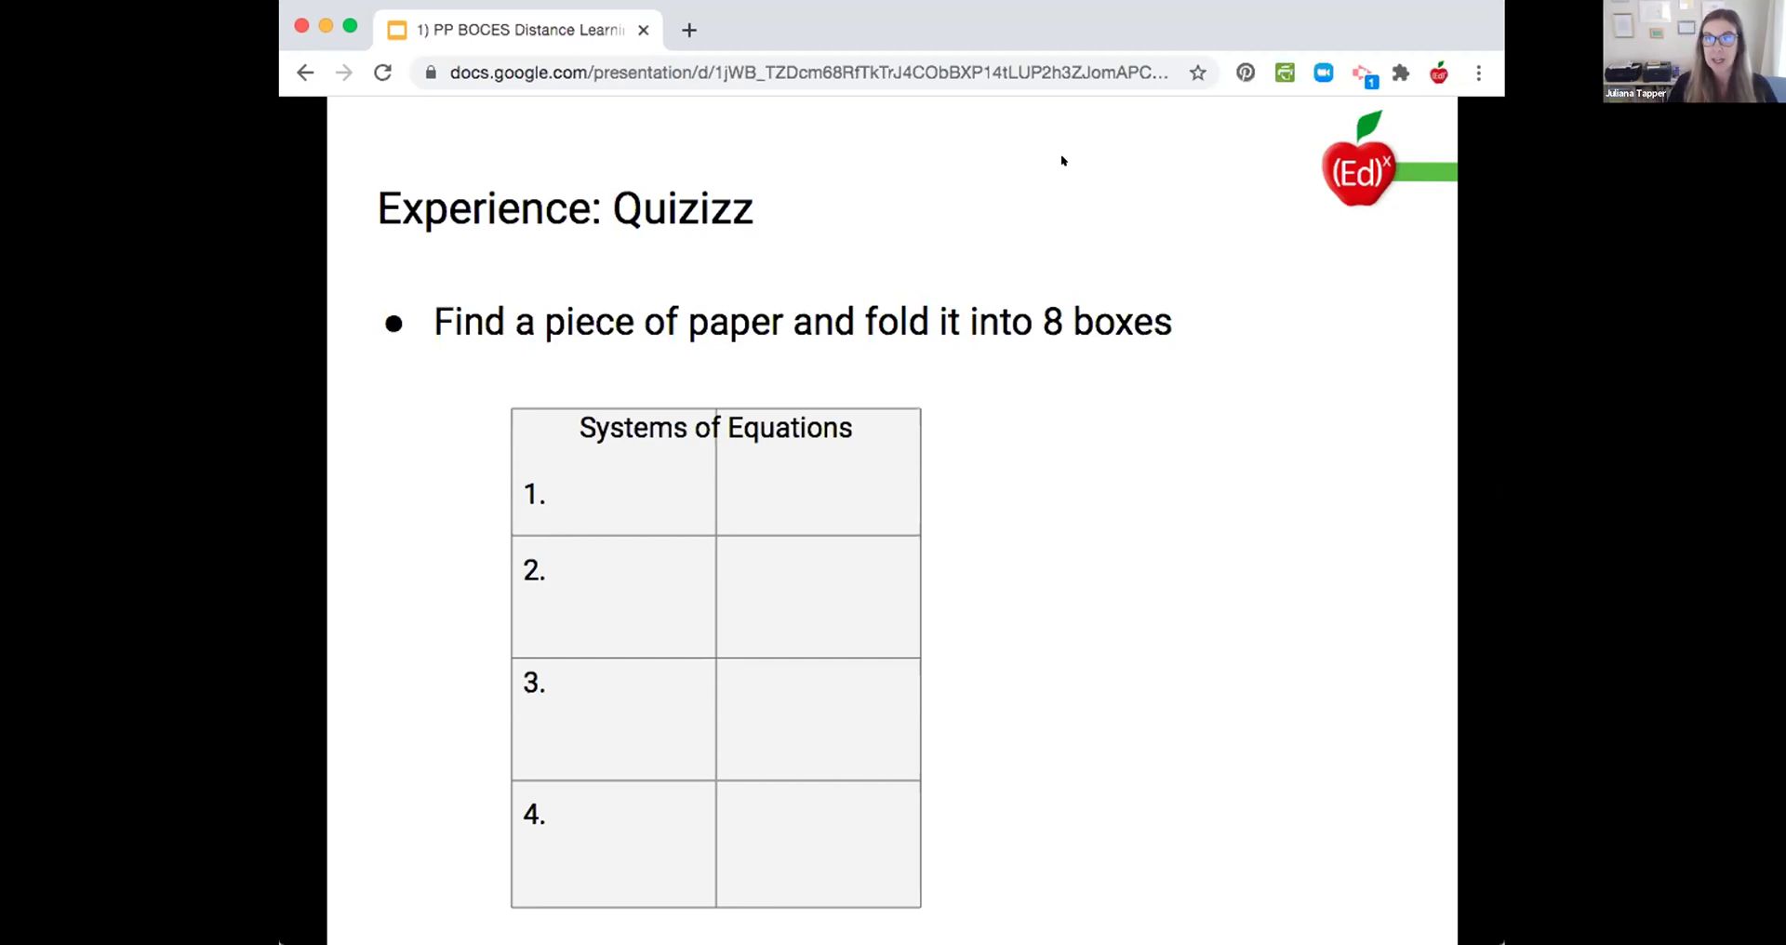
key(Right)
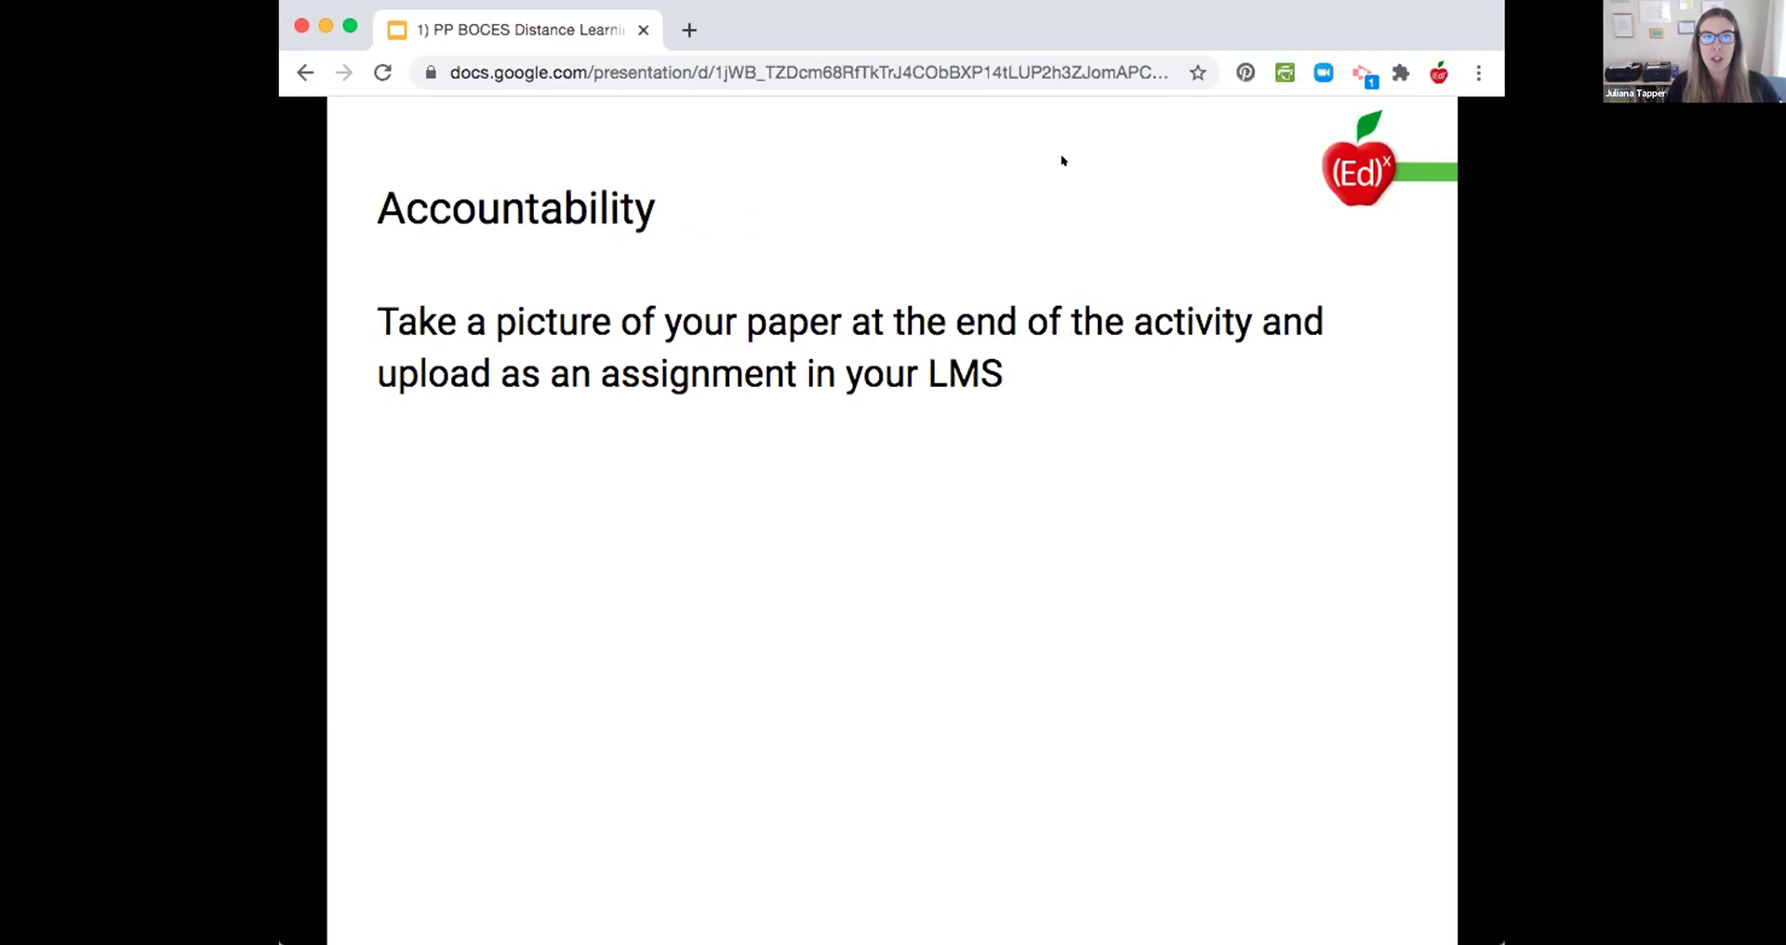
key(Left)
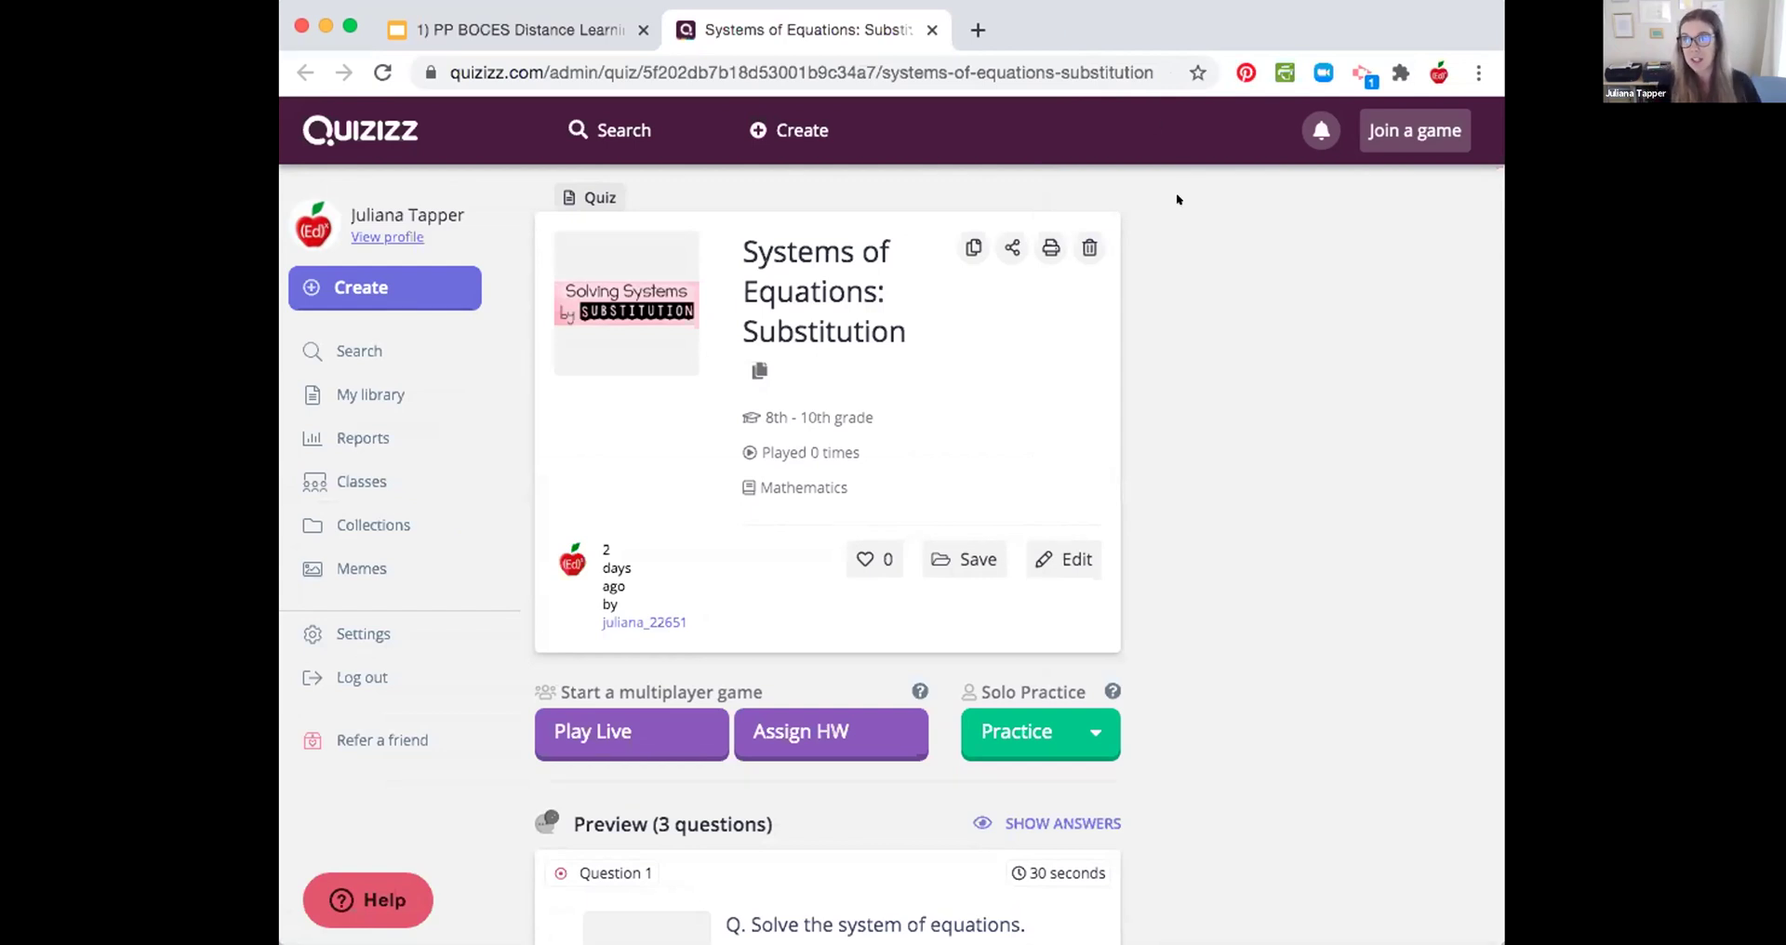
Step: Start a Classic-mode live game setup for the Systems of Equations: Substitution quiz
click(619, 727)
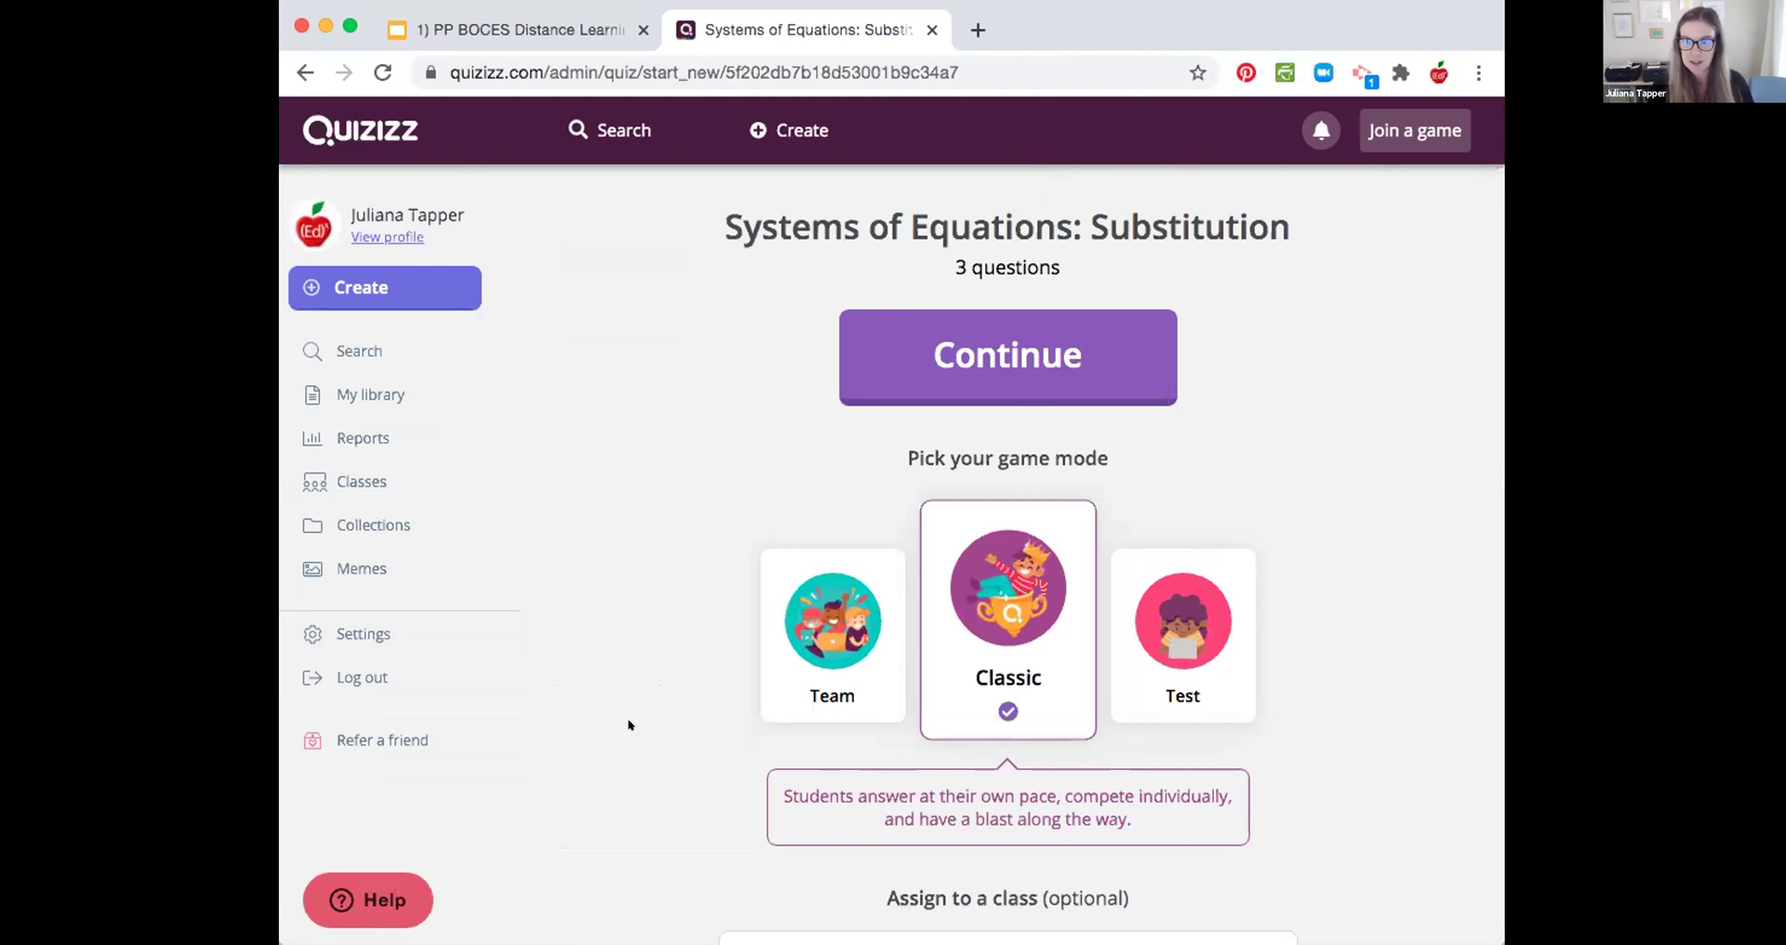
Step: Set Student attempts to 2 in the Advanced Settings
scroll(628, 725, down, 5)
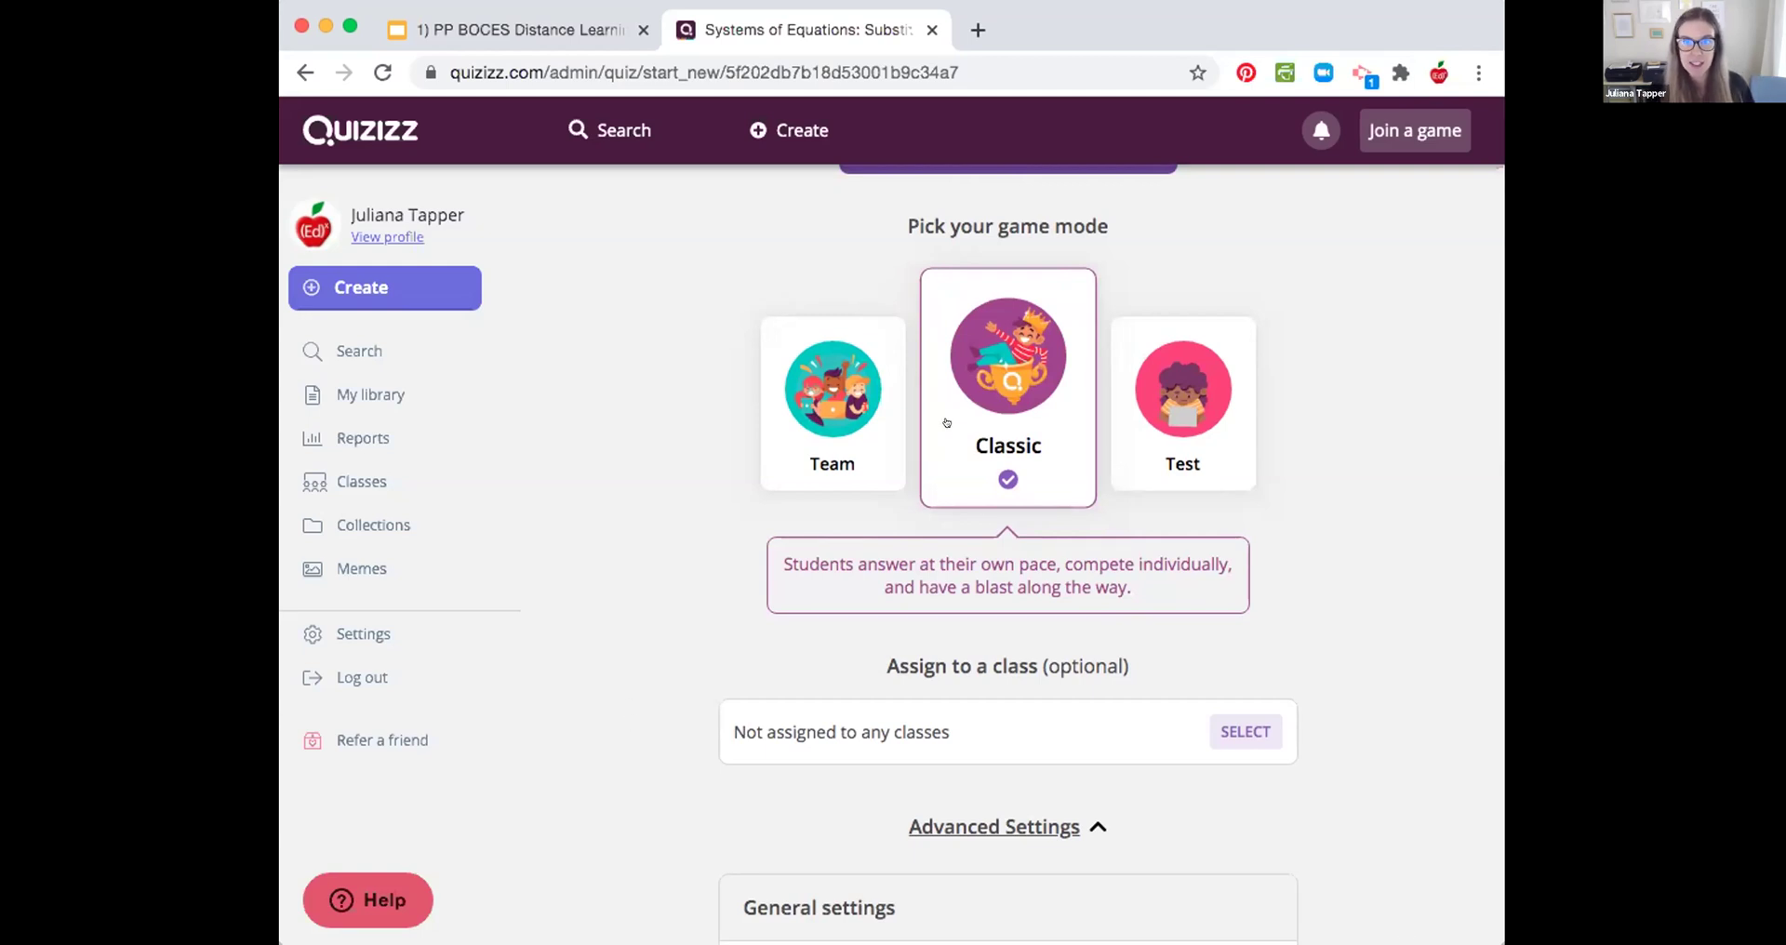
scroll(1072, 700, down, 4)
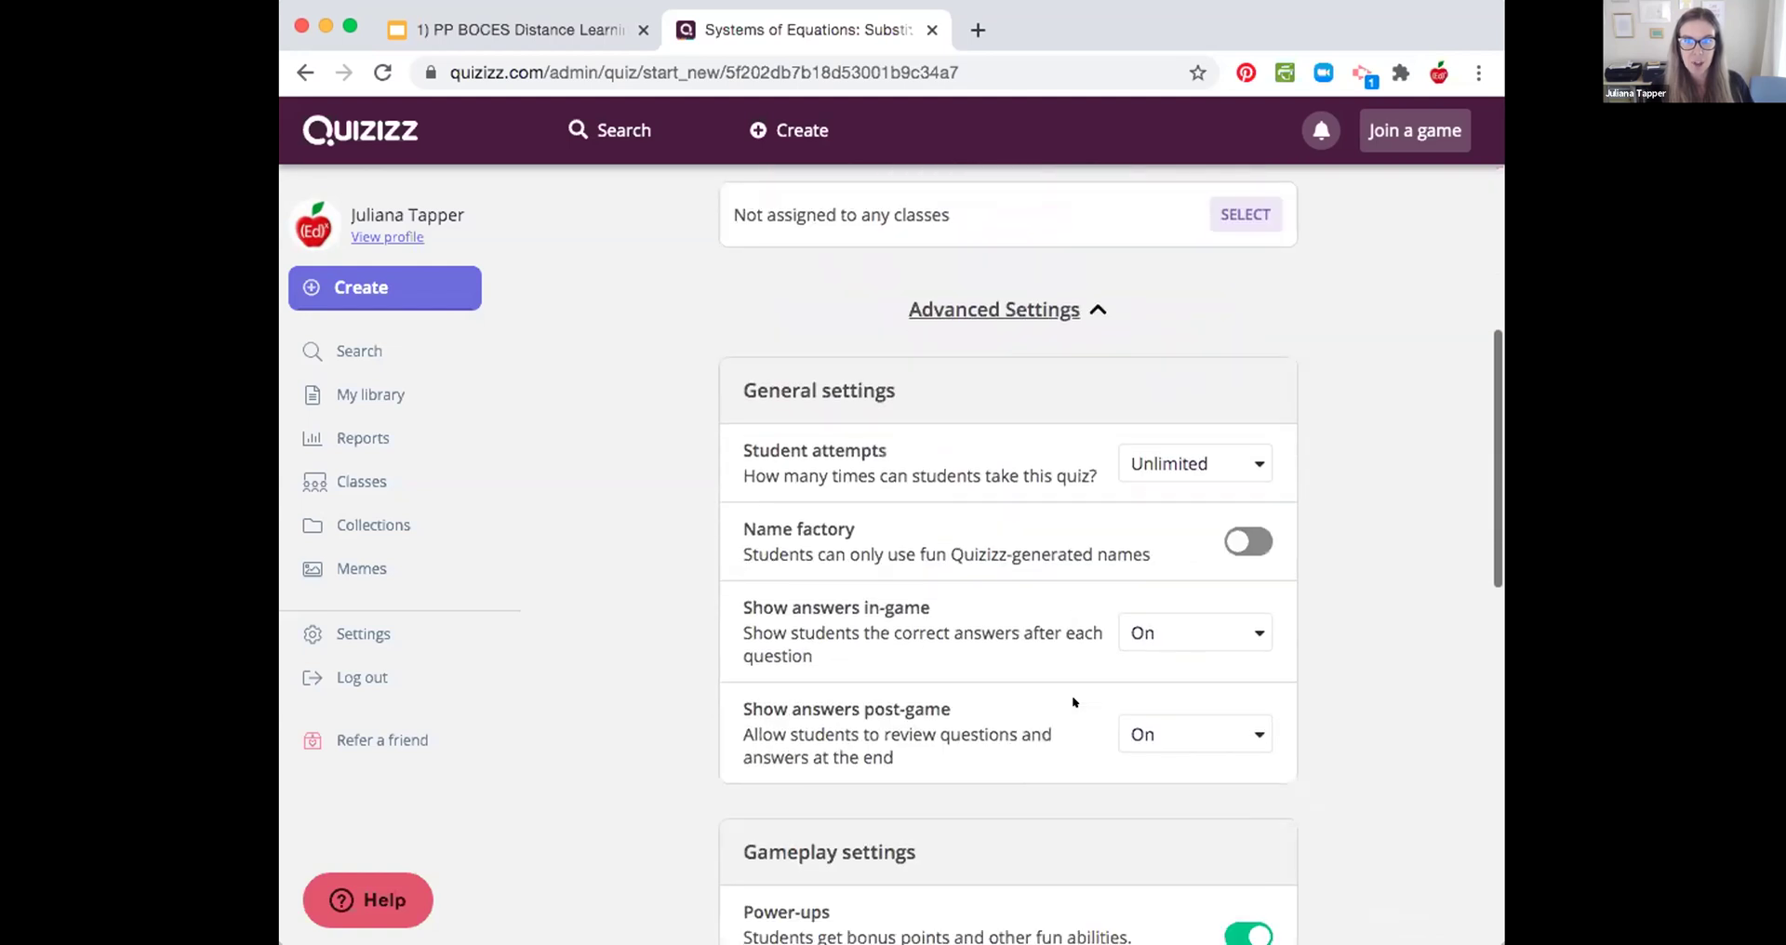
scroll(1072, 702, down, 1)
scroll(1131, 493, down, 2)
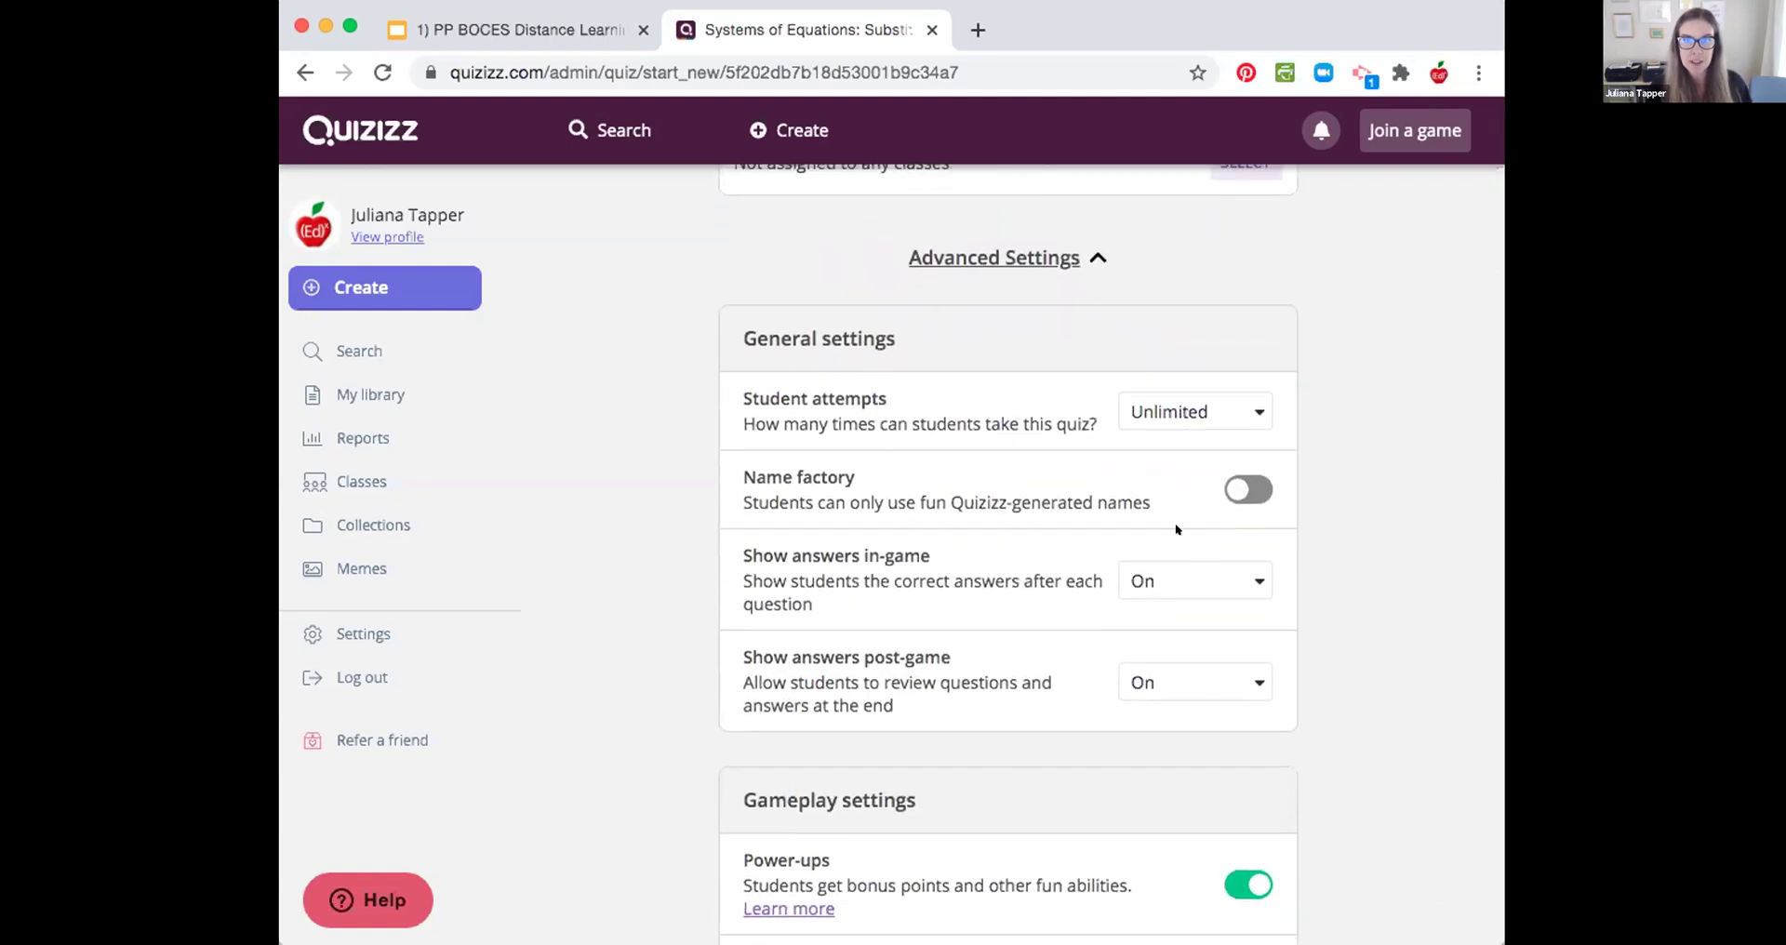
click(1152, 412)
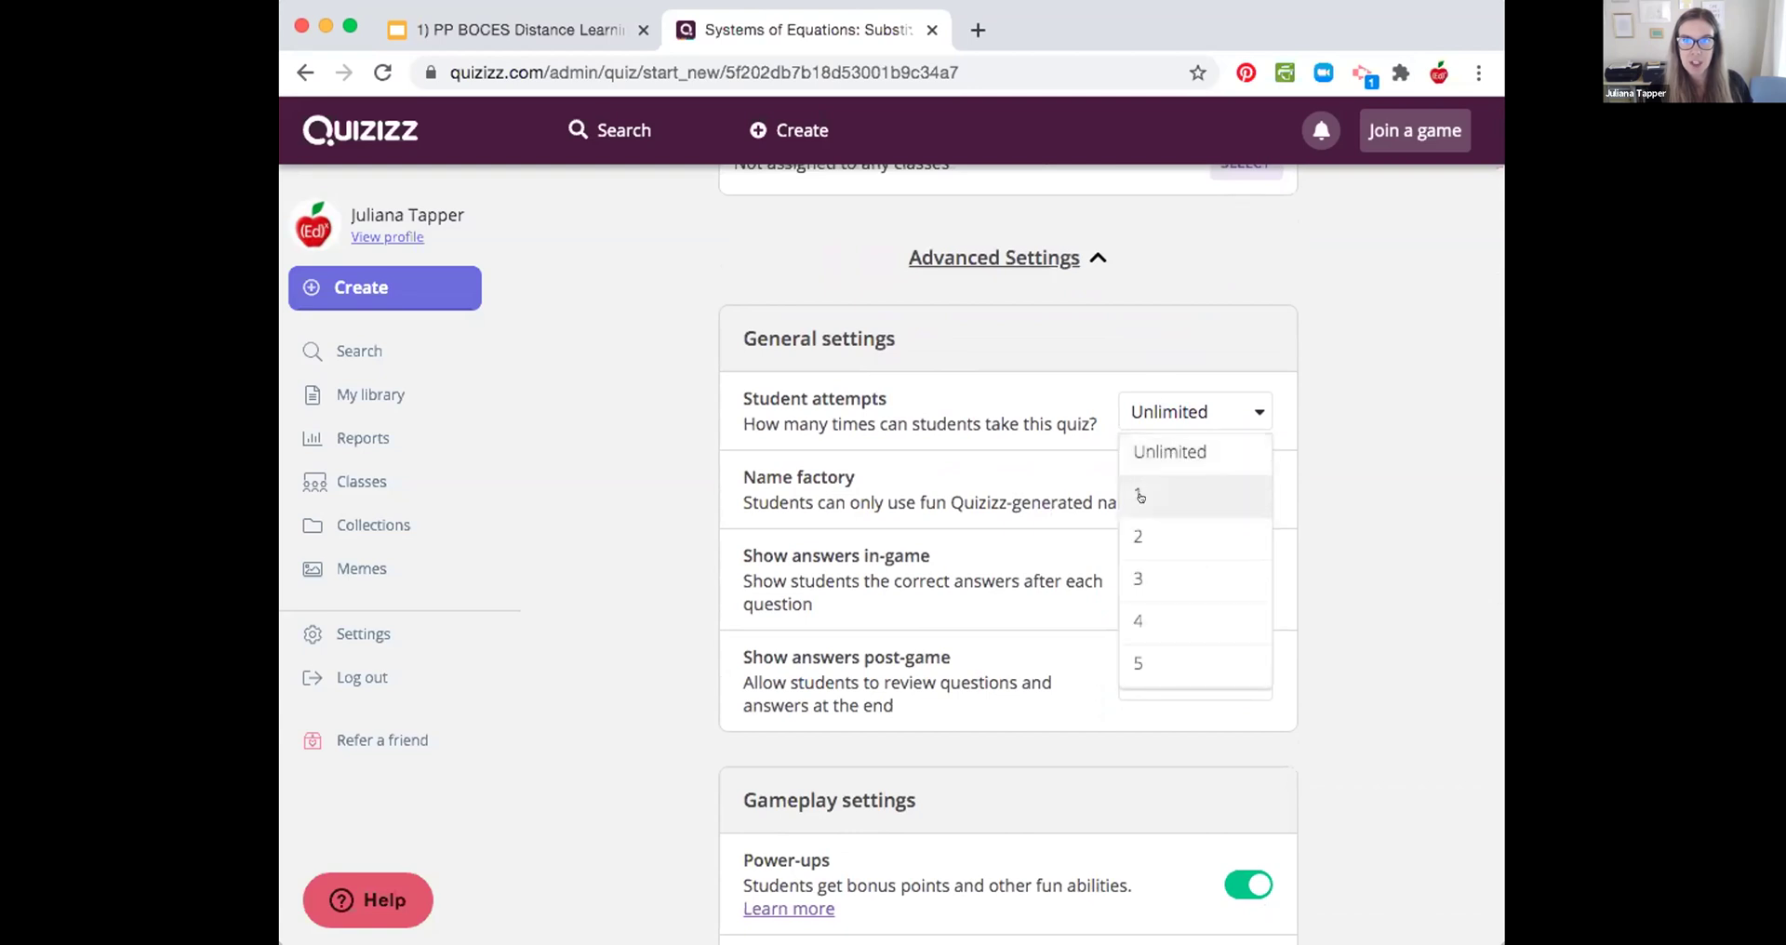
click(1139, 497)
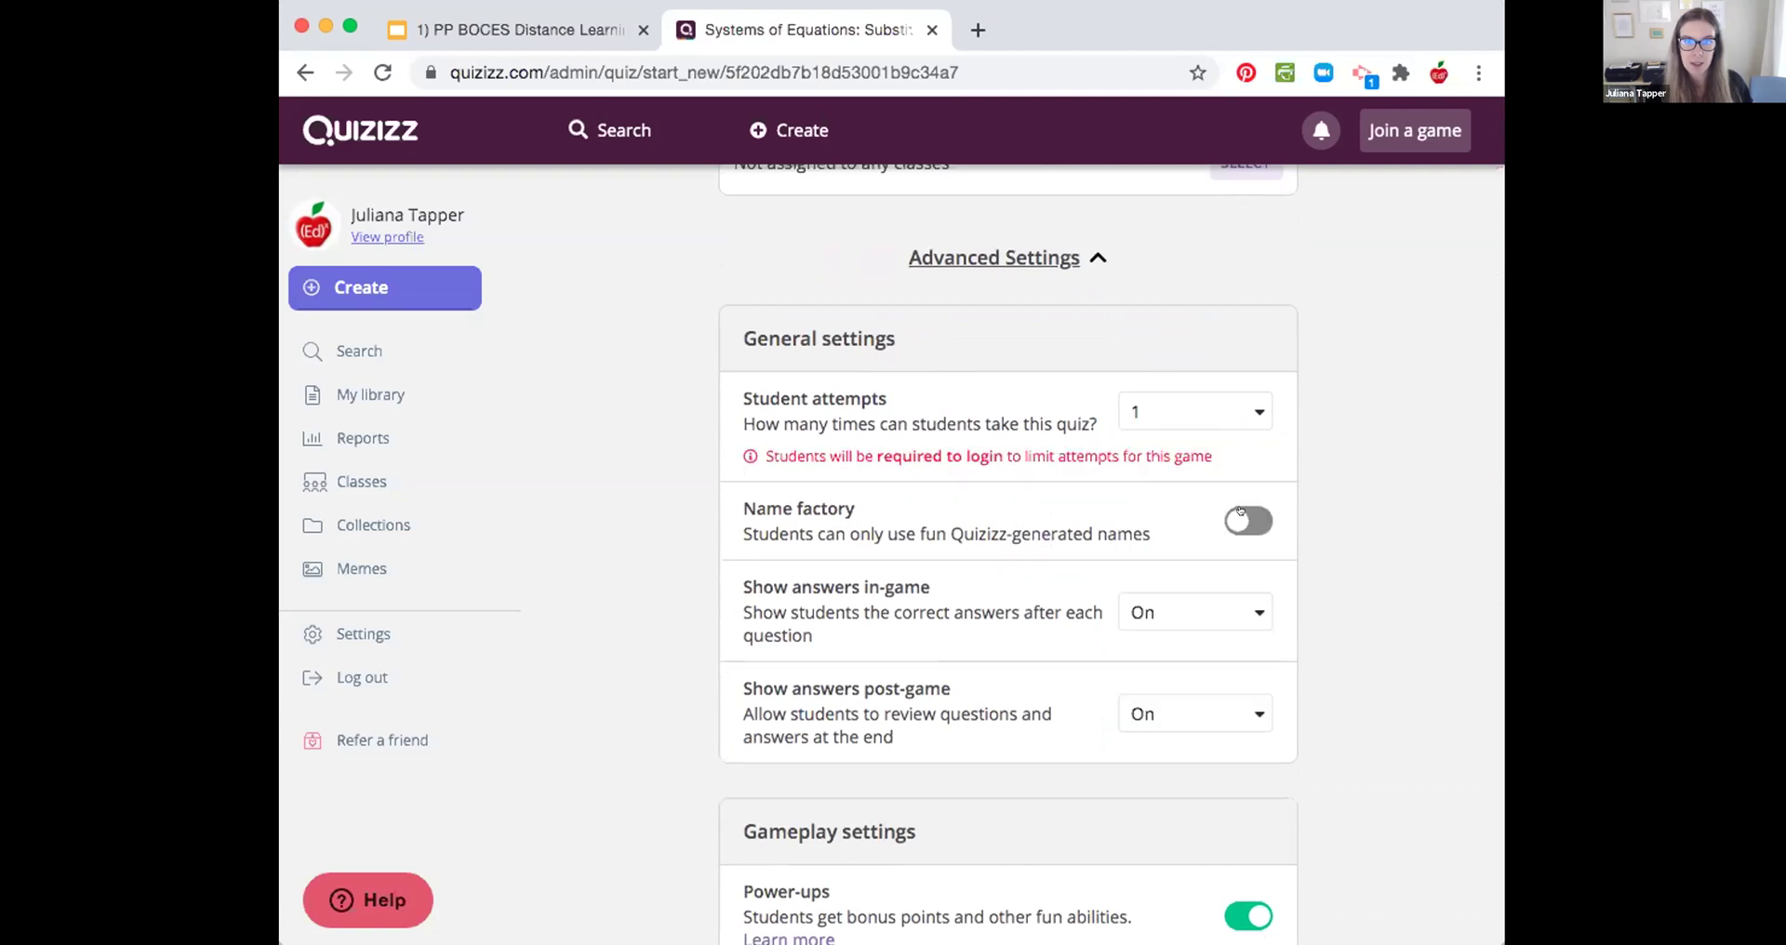
click(1196, 415)
click(1177, 537)
Step: Launch the live game and open its lobby with a join code
scroll(1291, 481, down, 5)
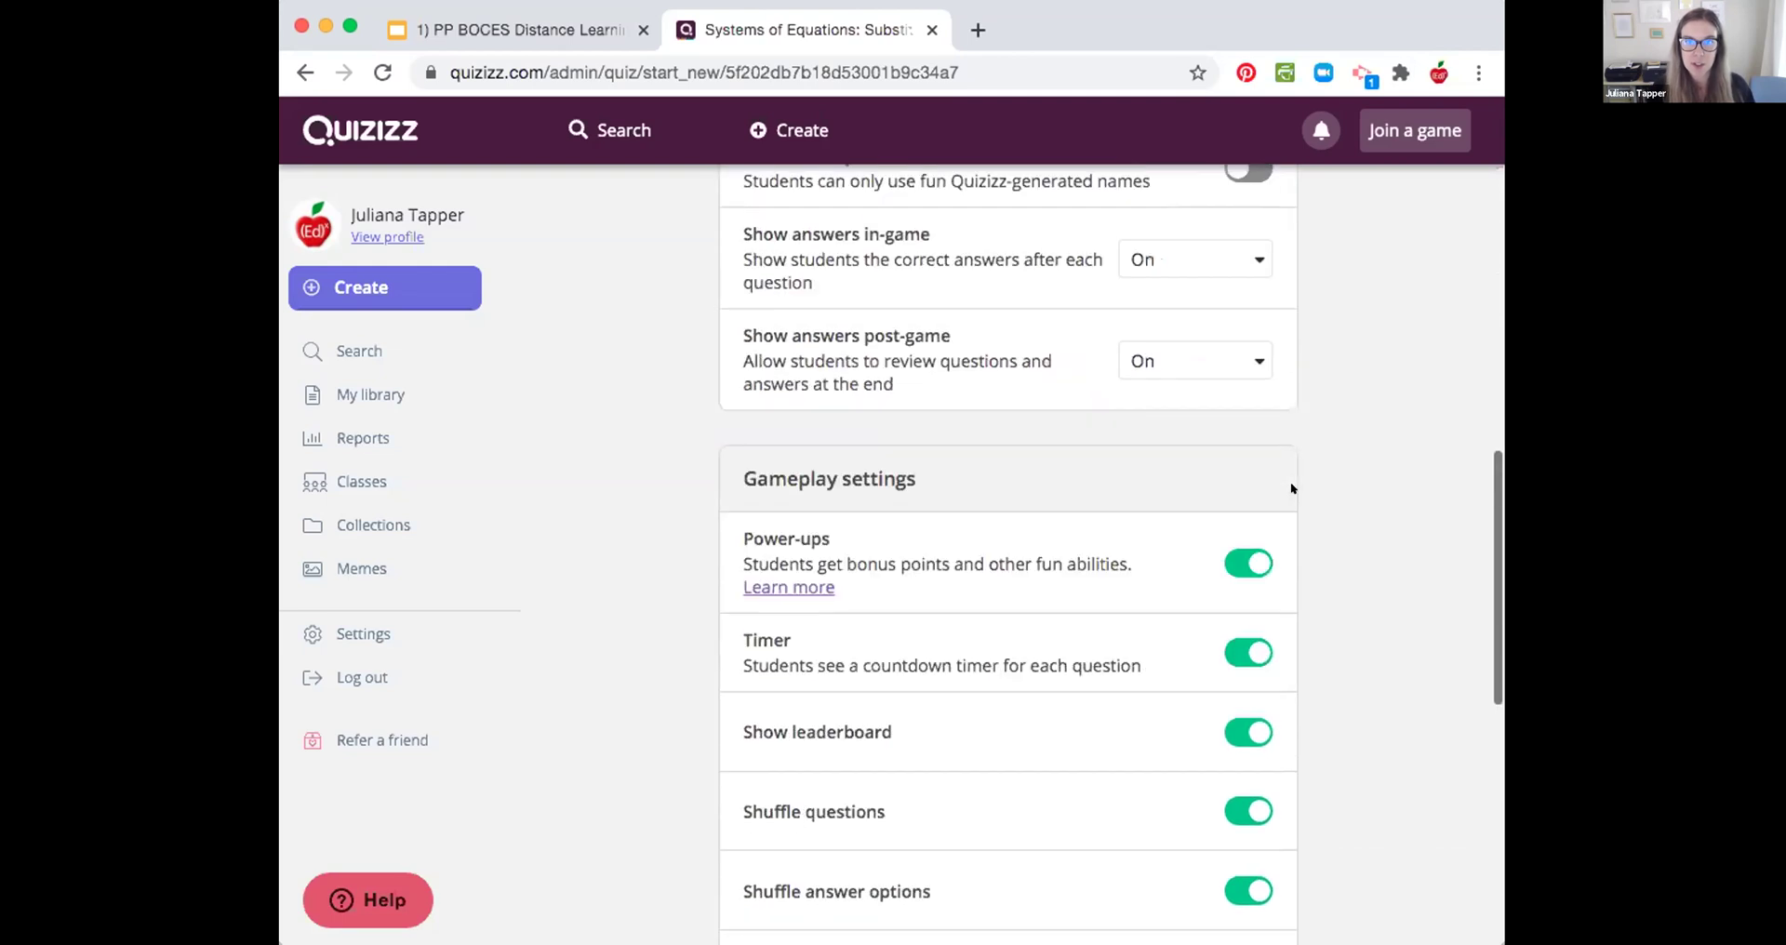
scroll(1290, 482, down, 5)
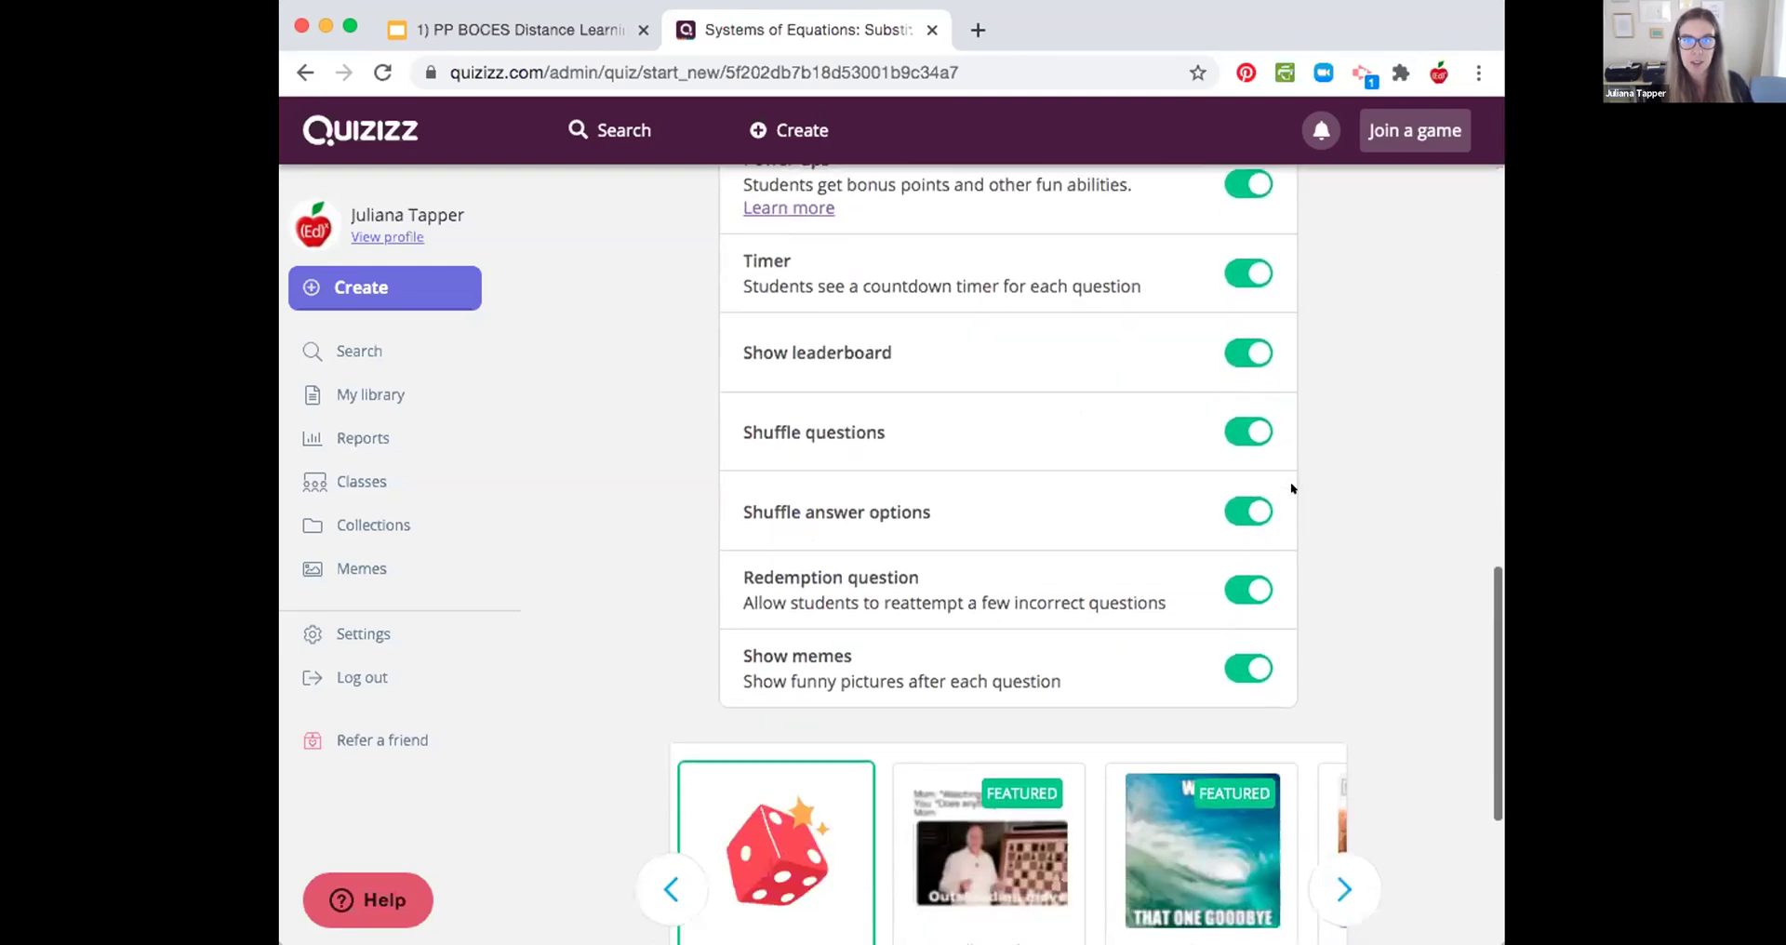
scroll(1291, 488, down, 1)
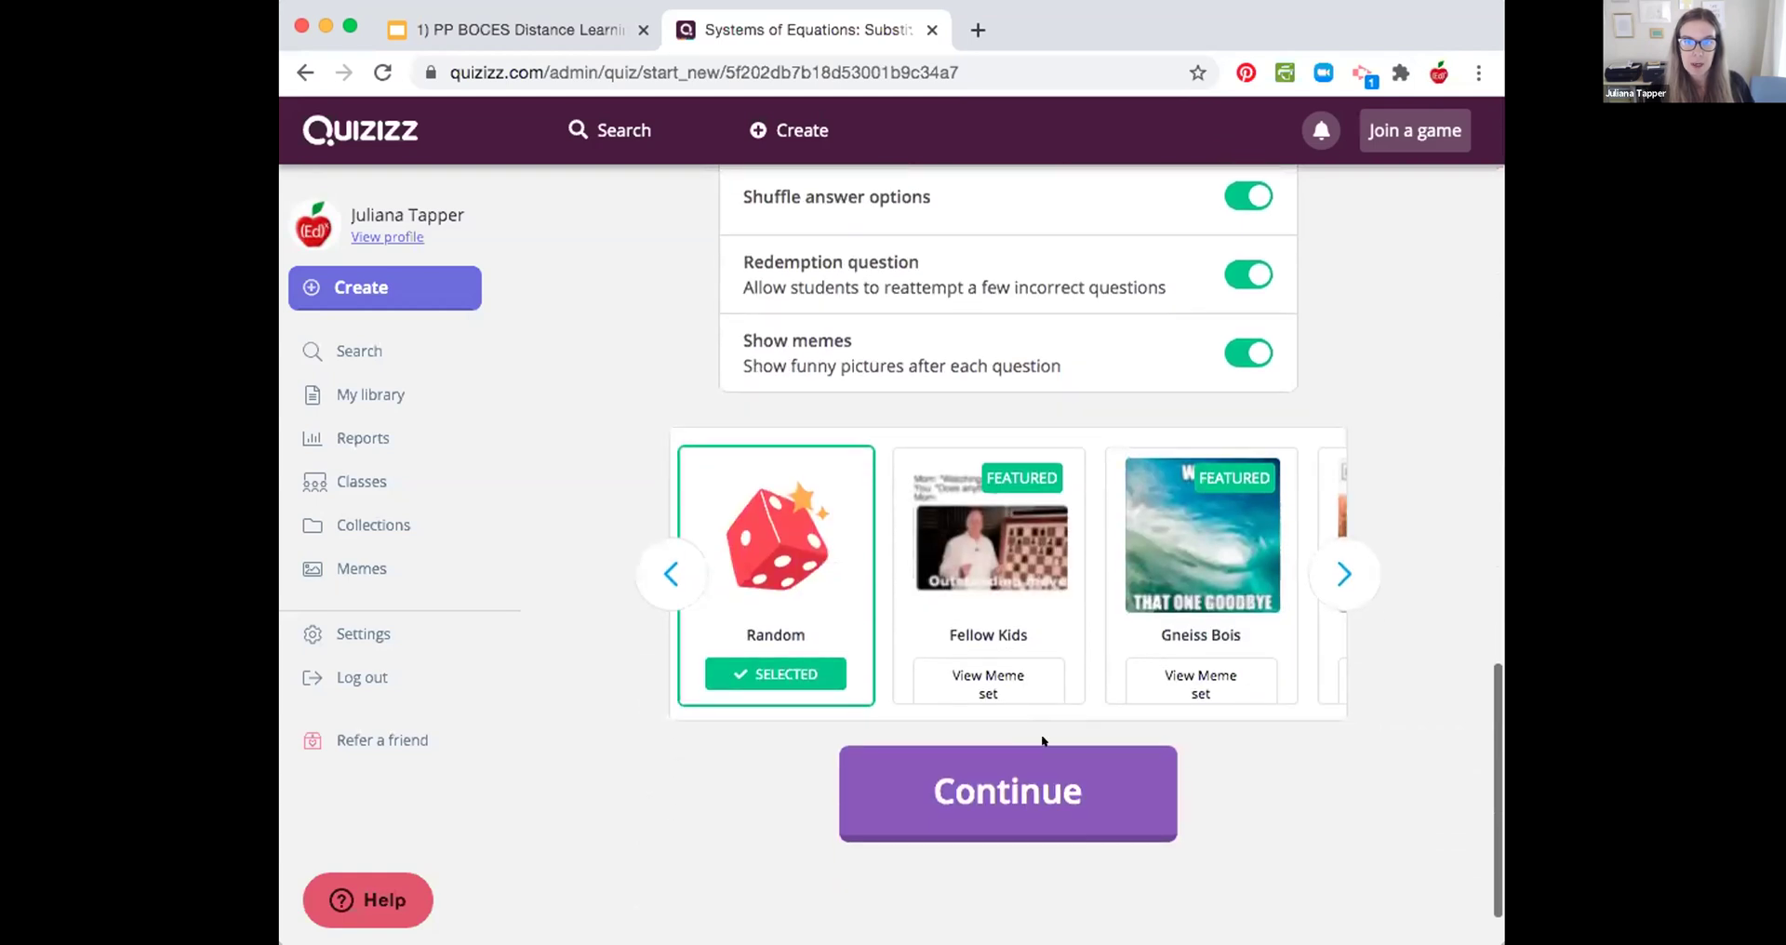
click(925, 801)
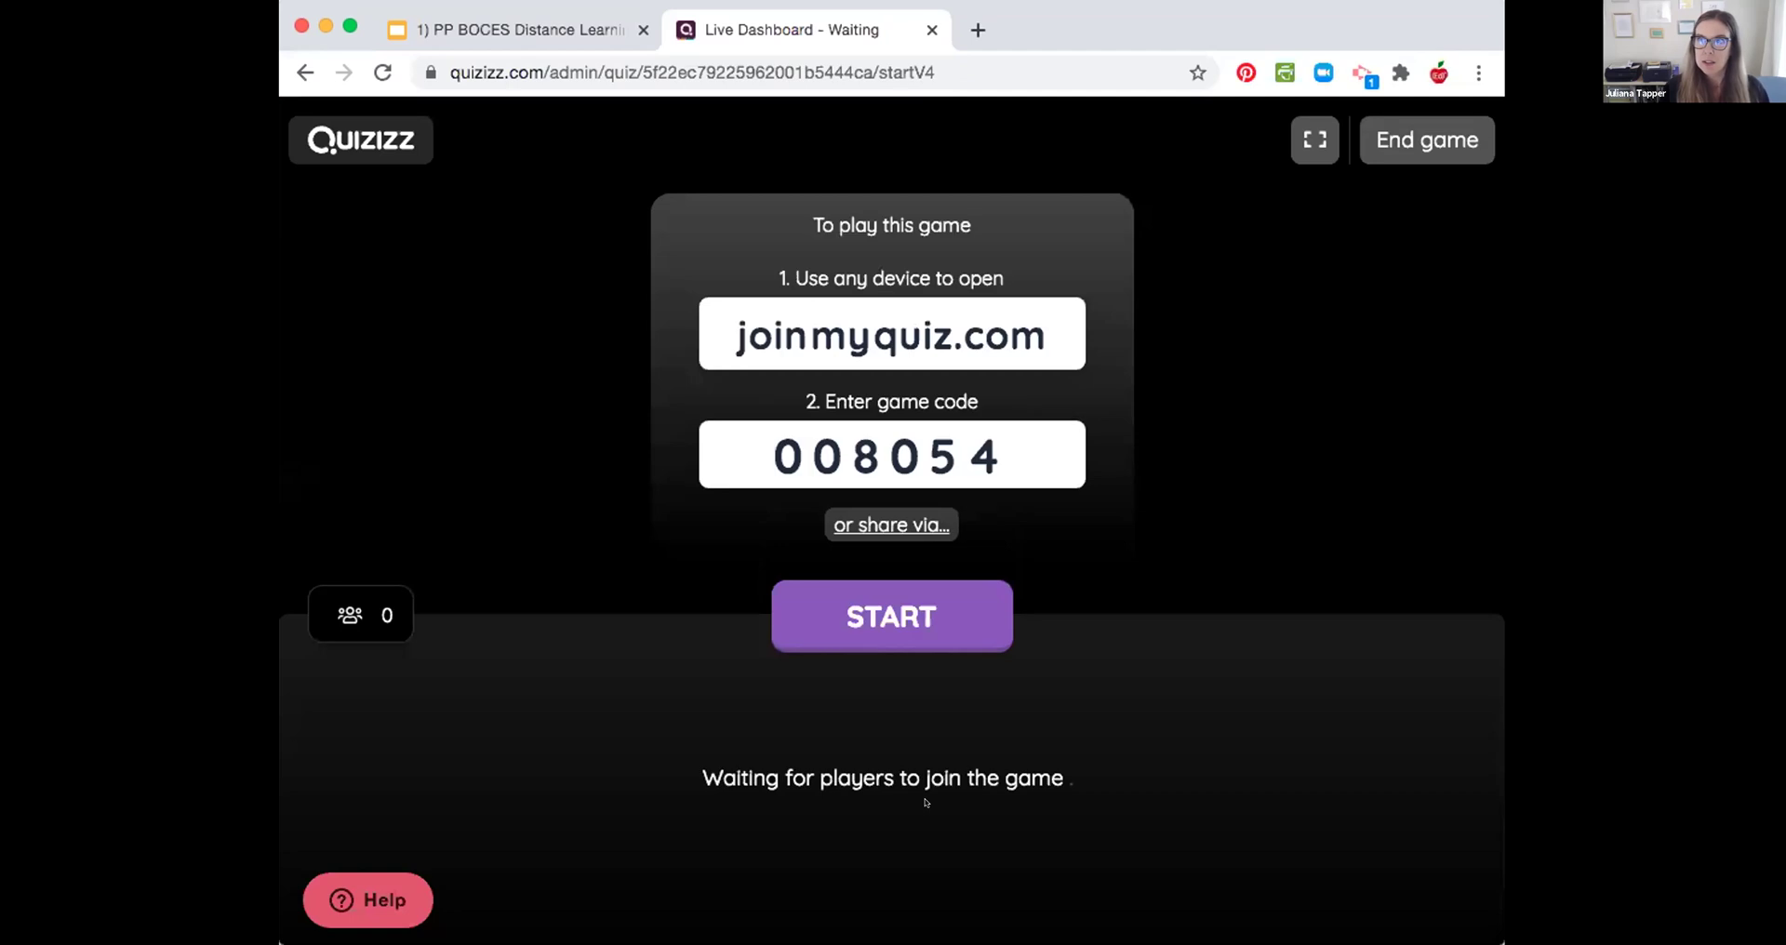
Step: Copy the Systems of Equations game code from the live lobby to share with players
click(888, 443)
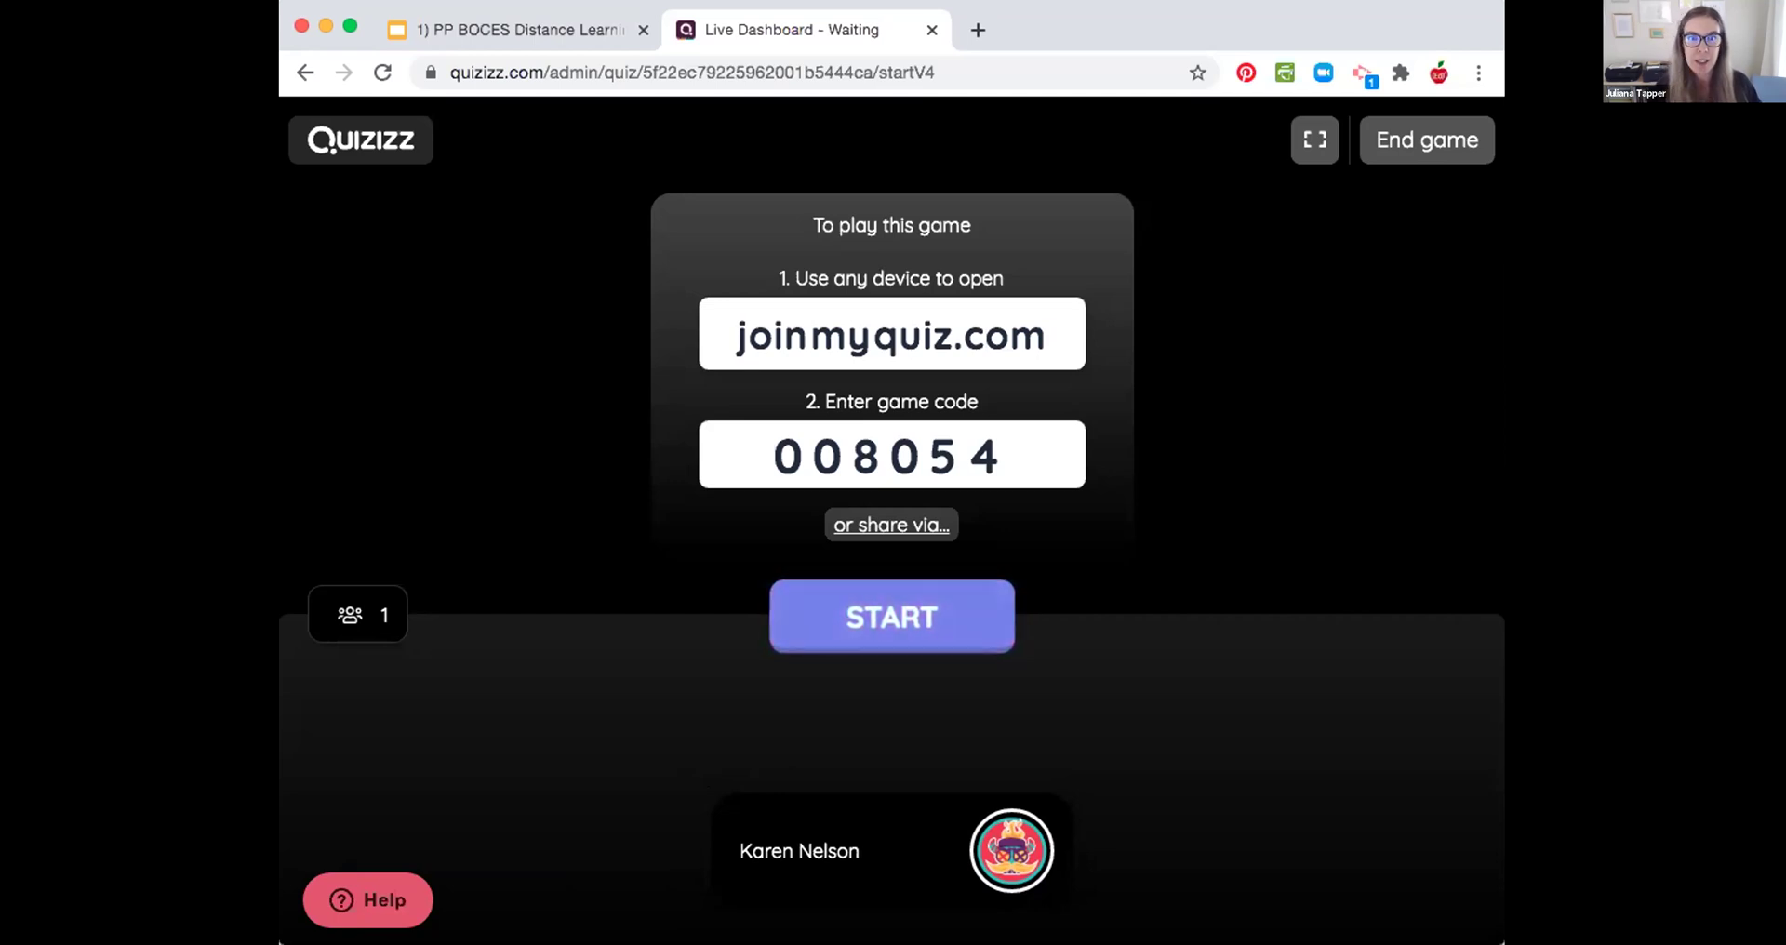
Step: End the current game, relaunch Systems of Equations live with Unlimited student attempts, and copy the new code
click(1386, 140)
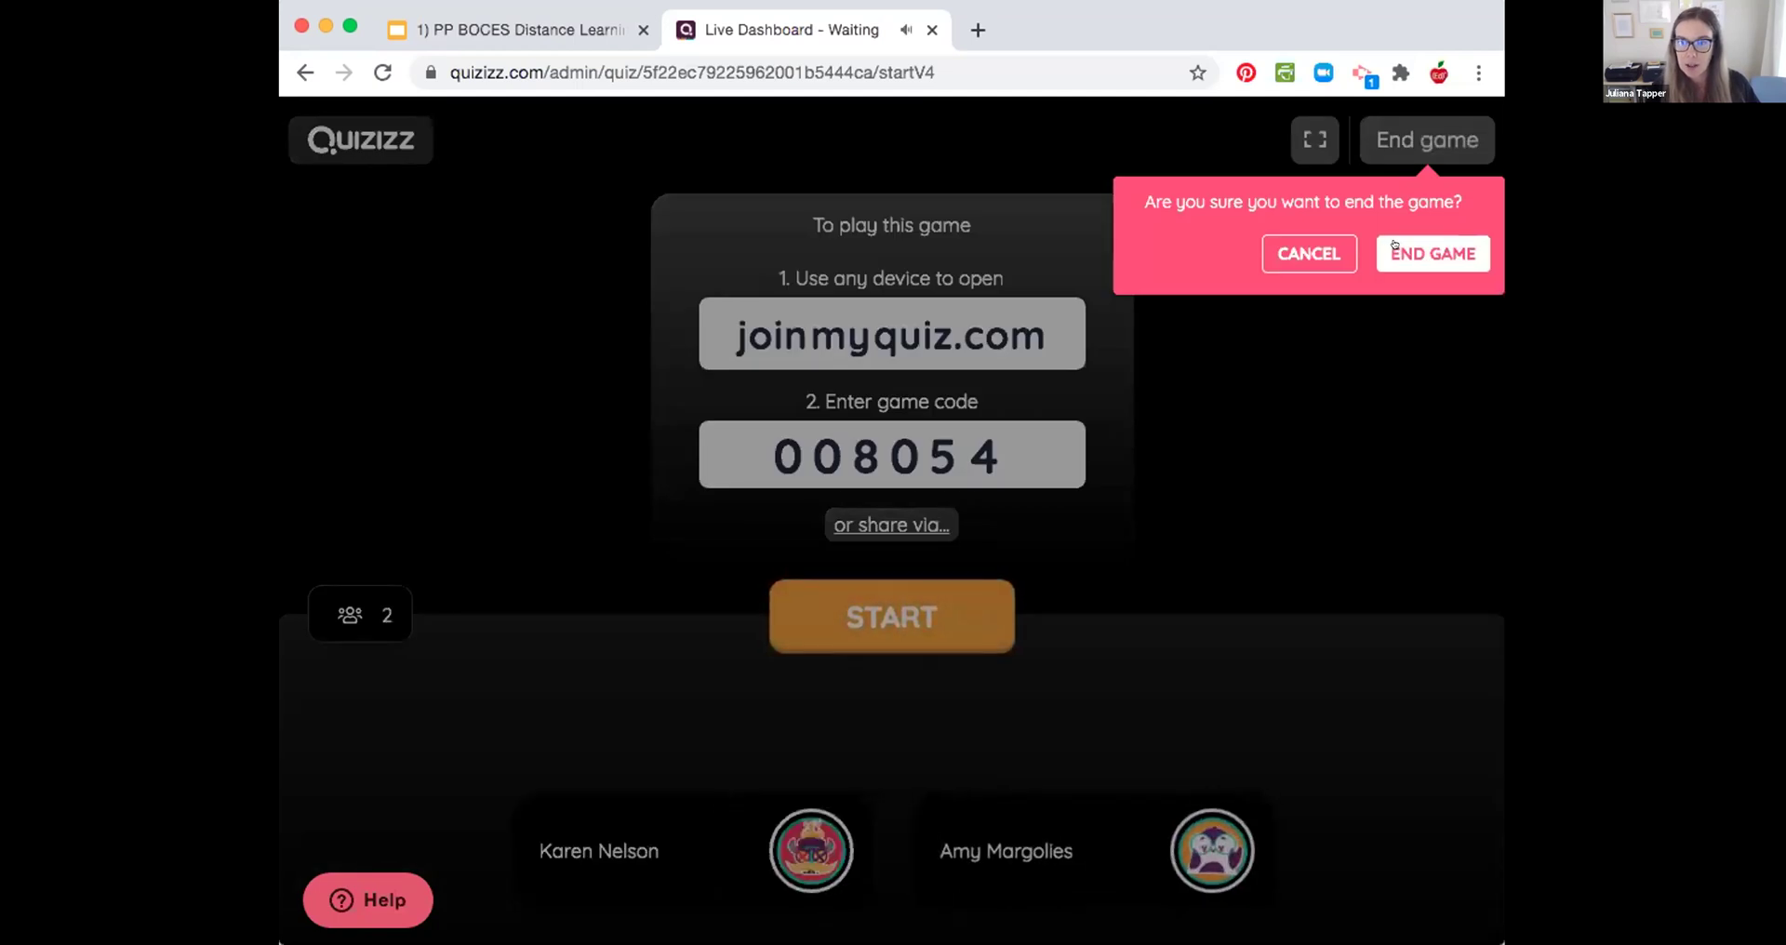
click(1394, 245)
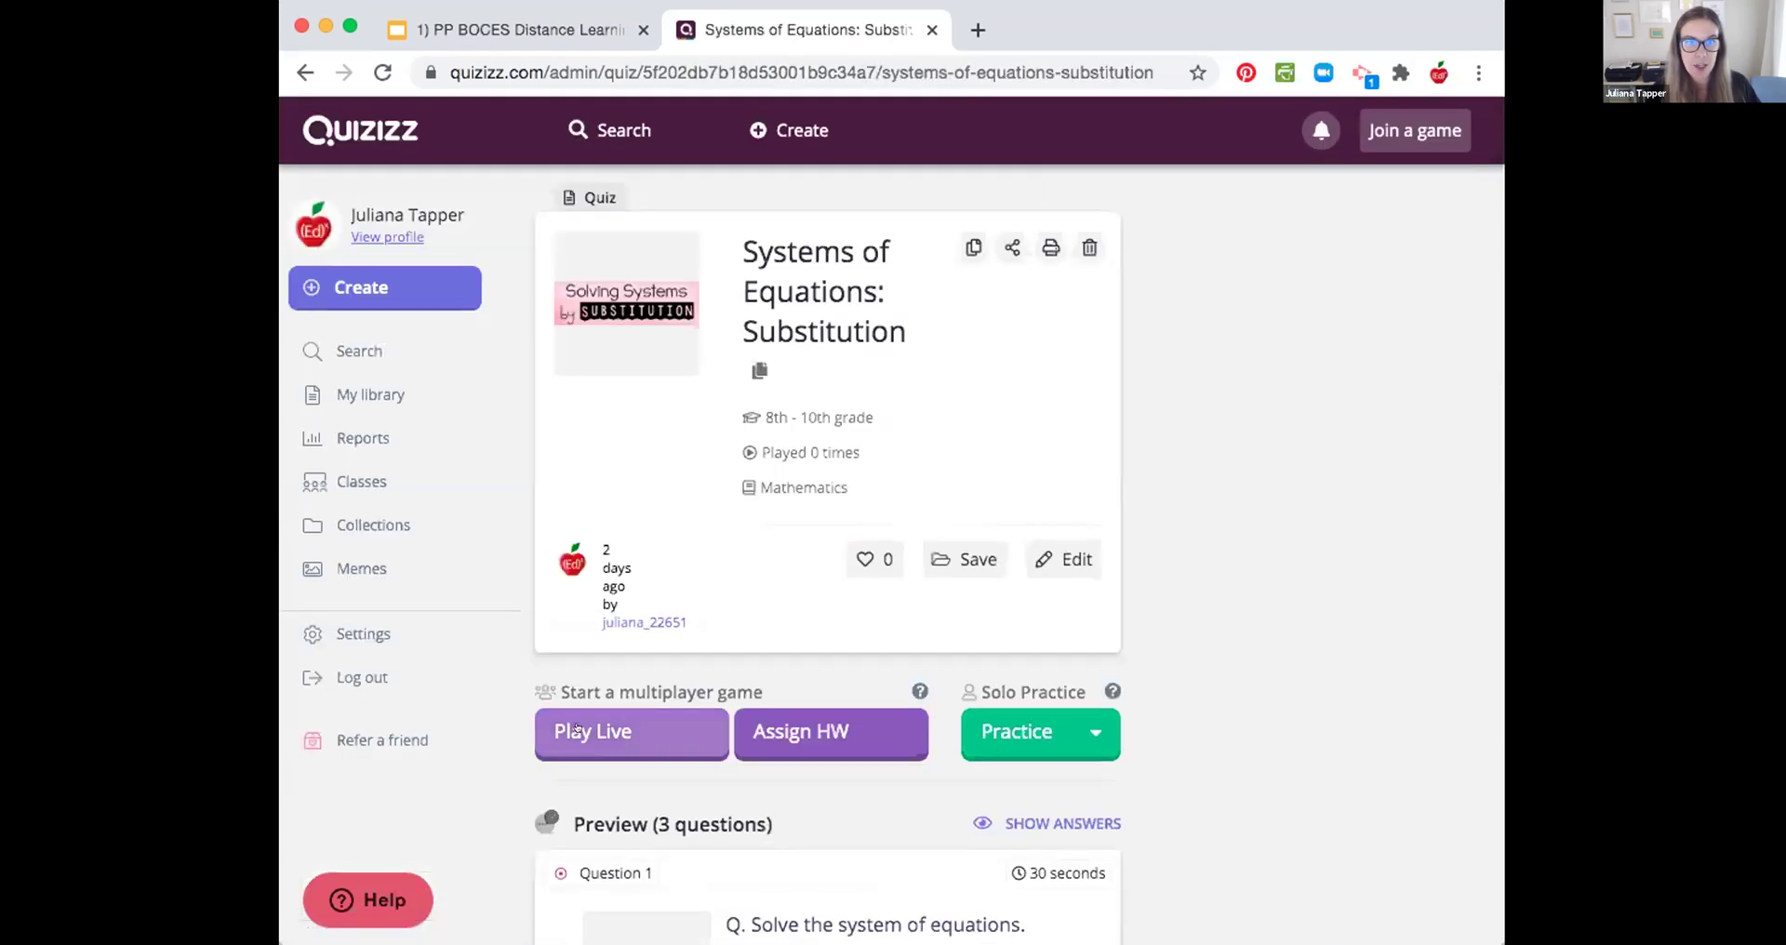
click(578, 729)
scroll(1059, 614, down, 7)
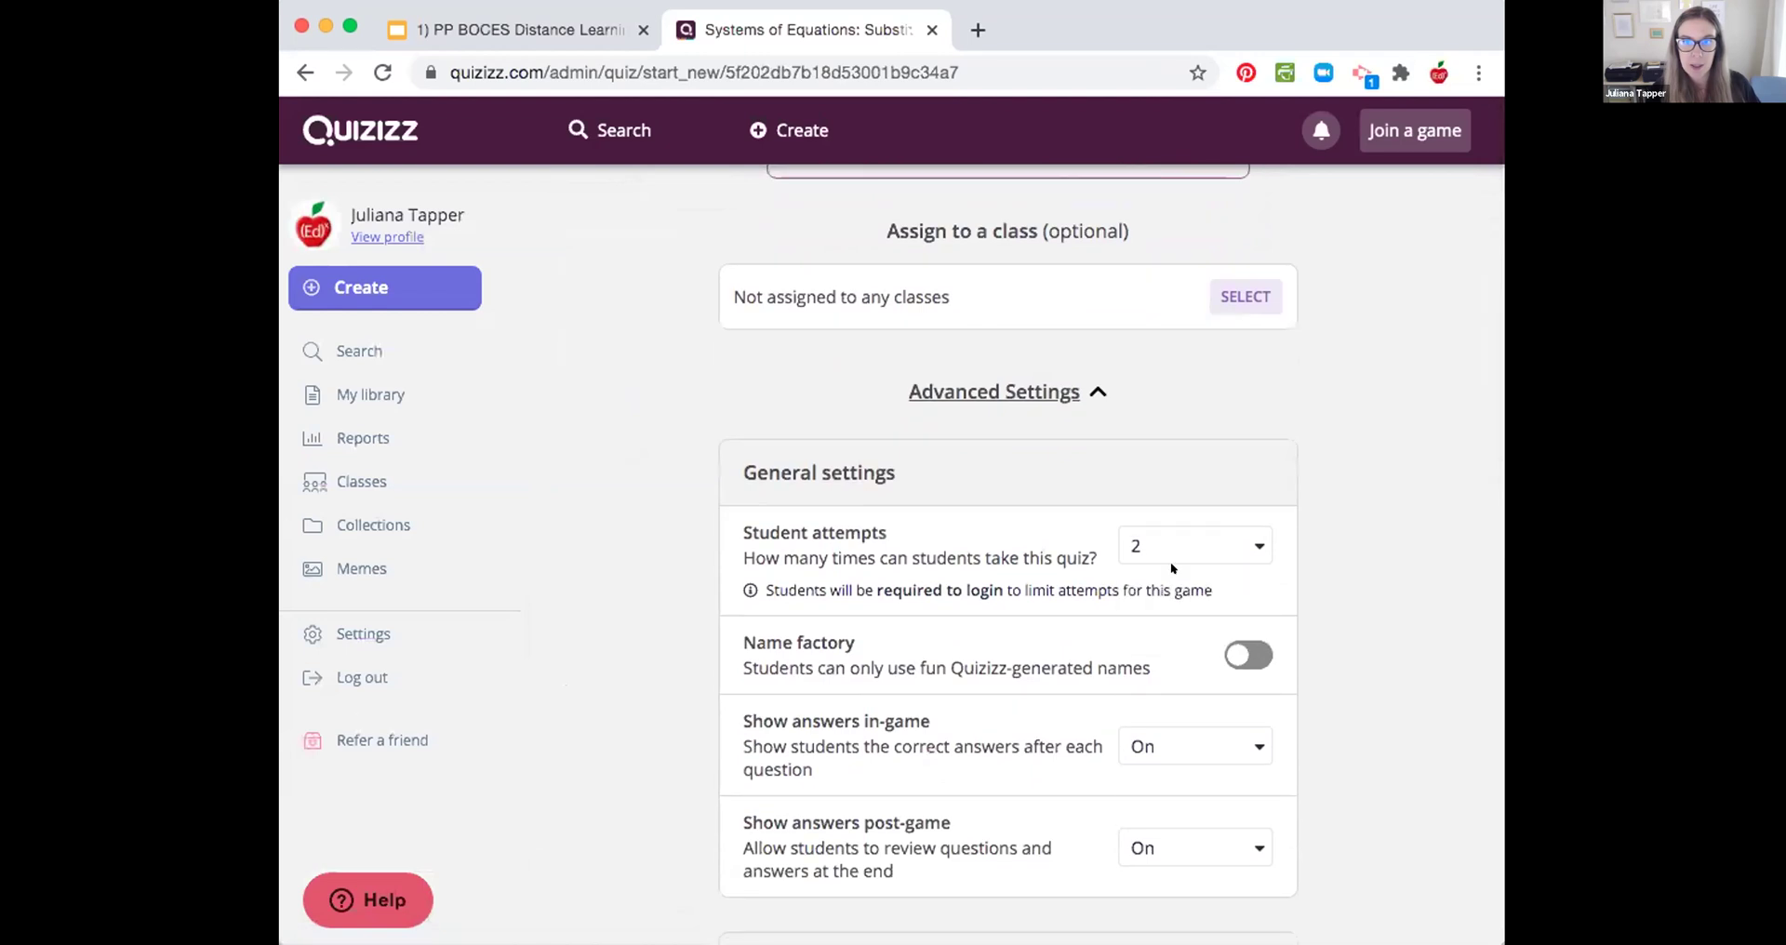
click(1158, 558)
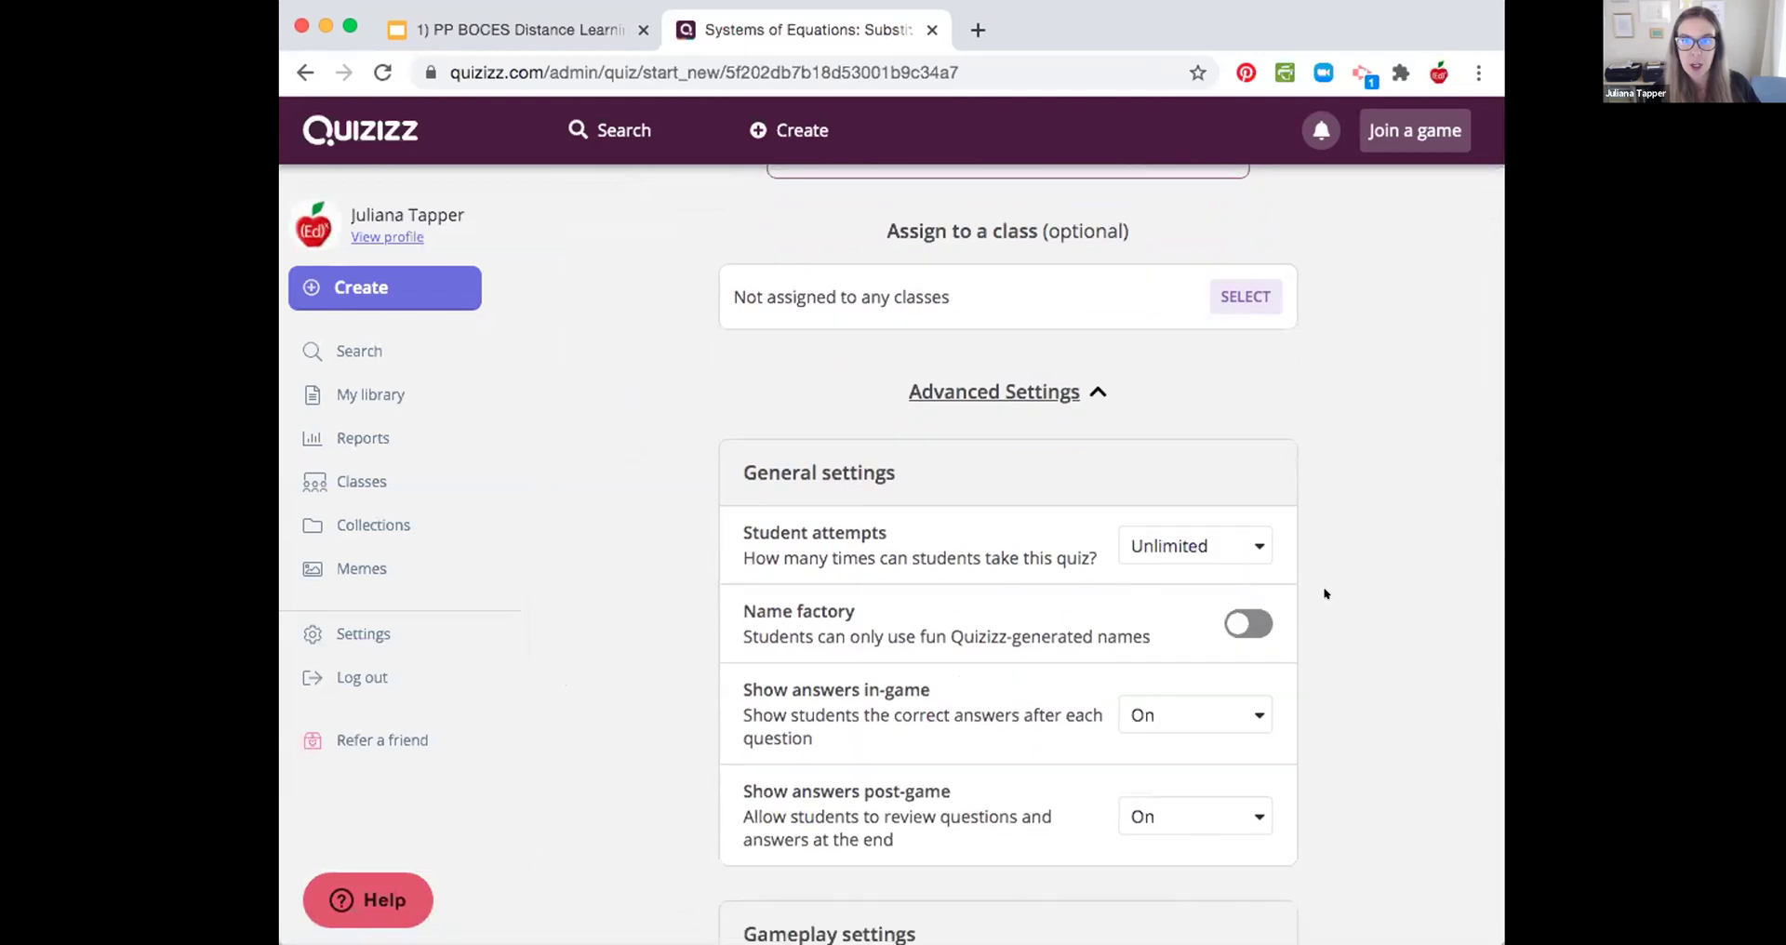
scroll(1325, 594, down, 11)
click(1021, 875)
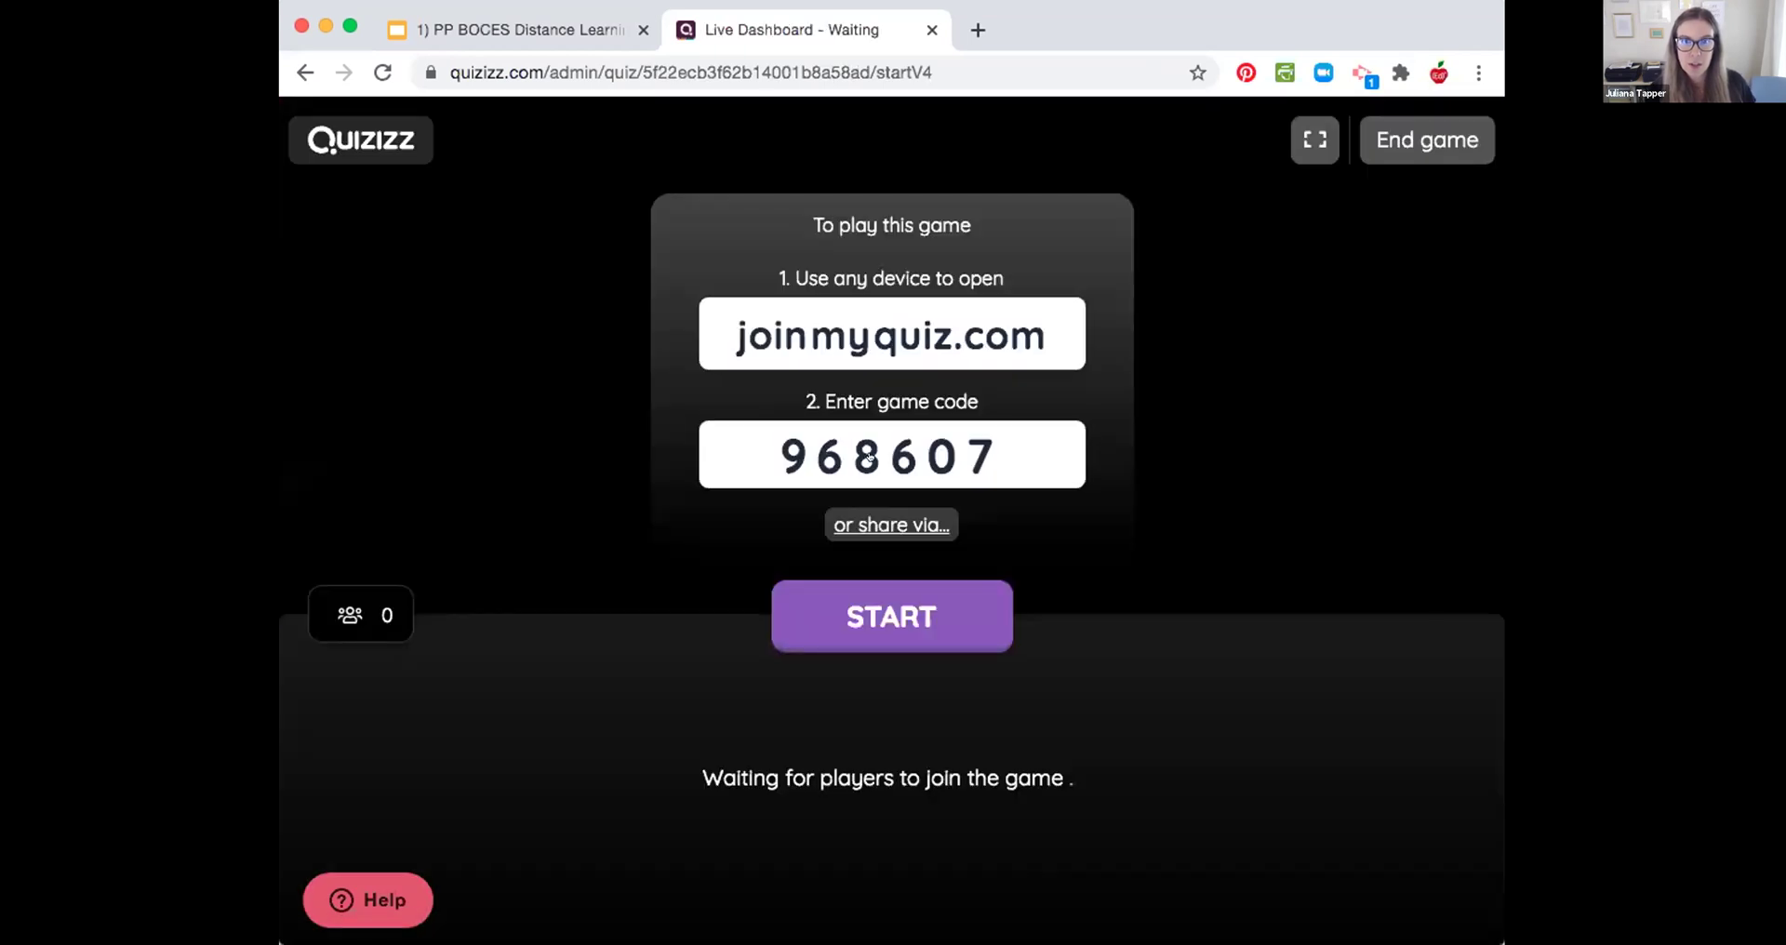
click(867, 456)
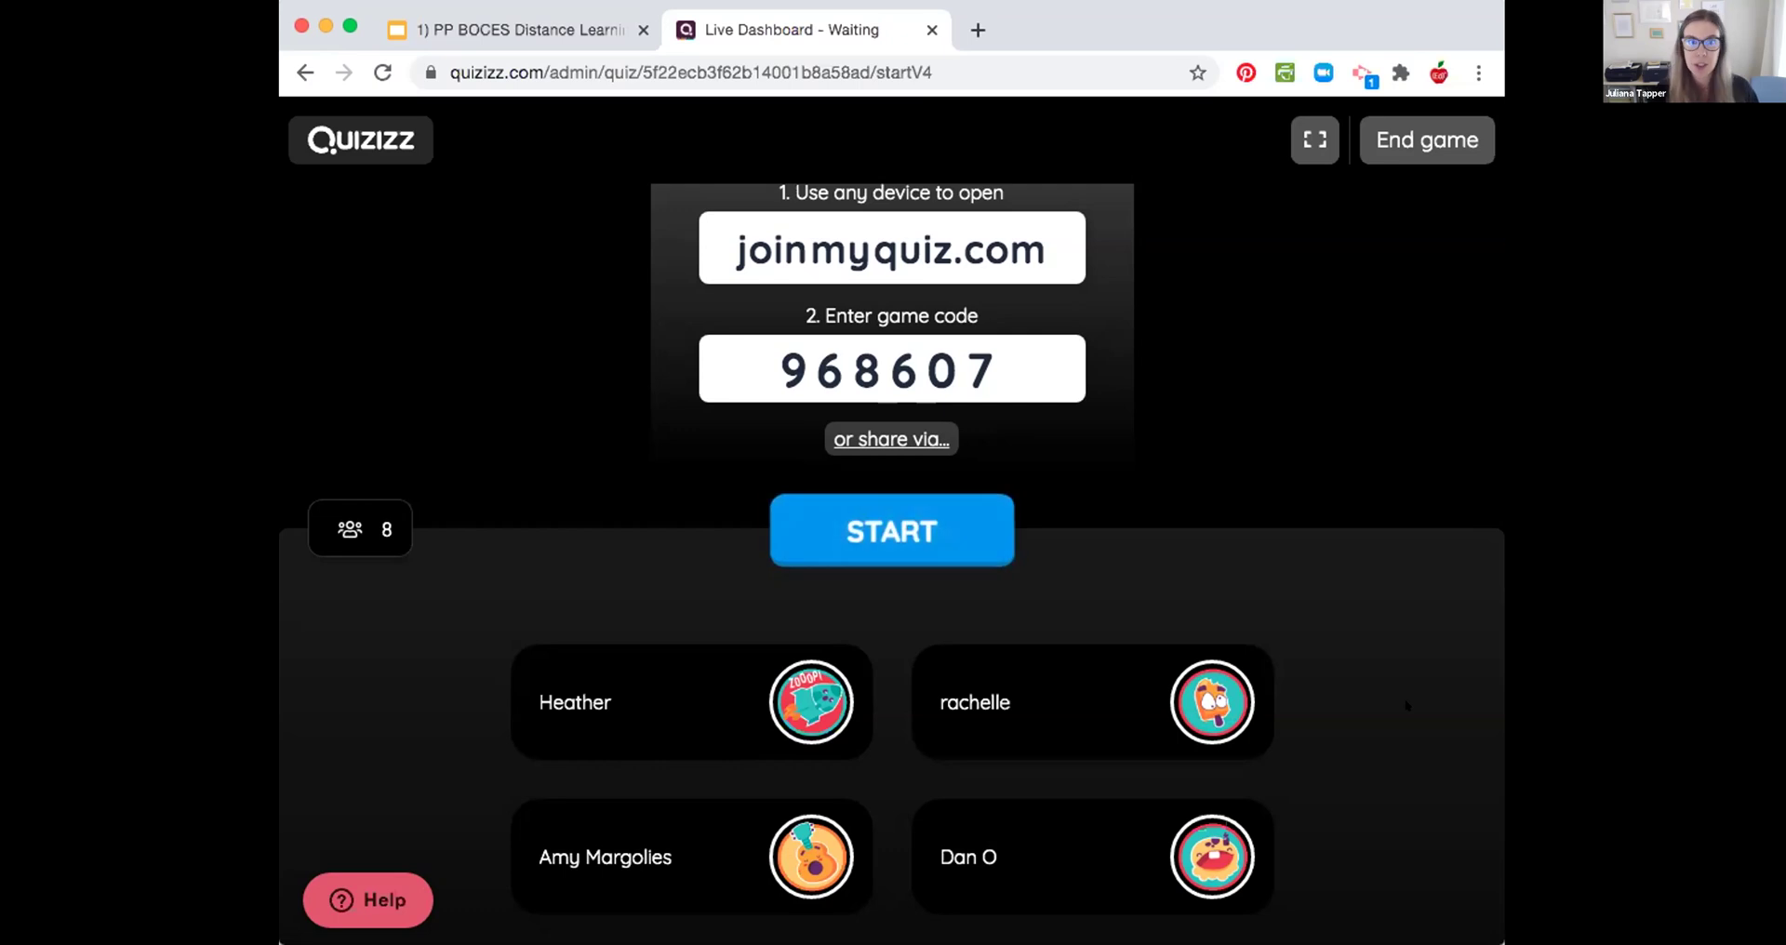
Step: Check the join code and joined players, then start the game for the 8 waiting players
scroll(1406, 705, down, 5)
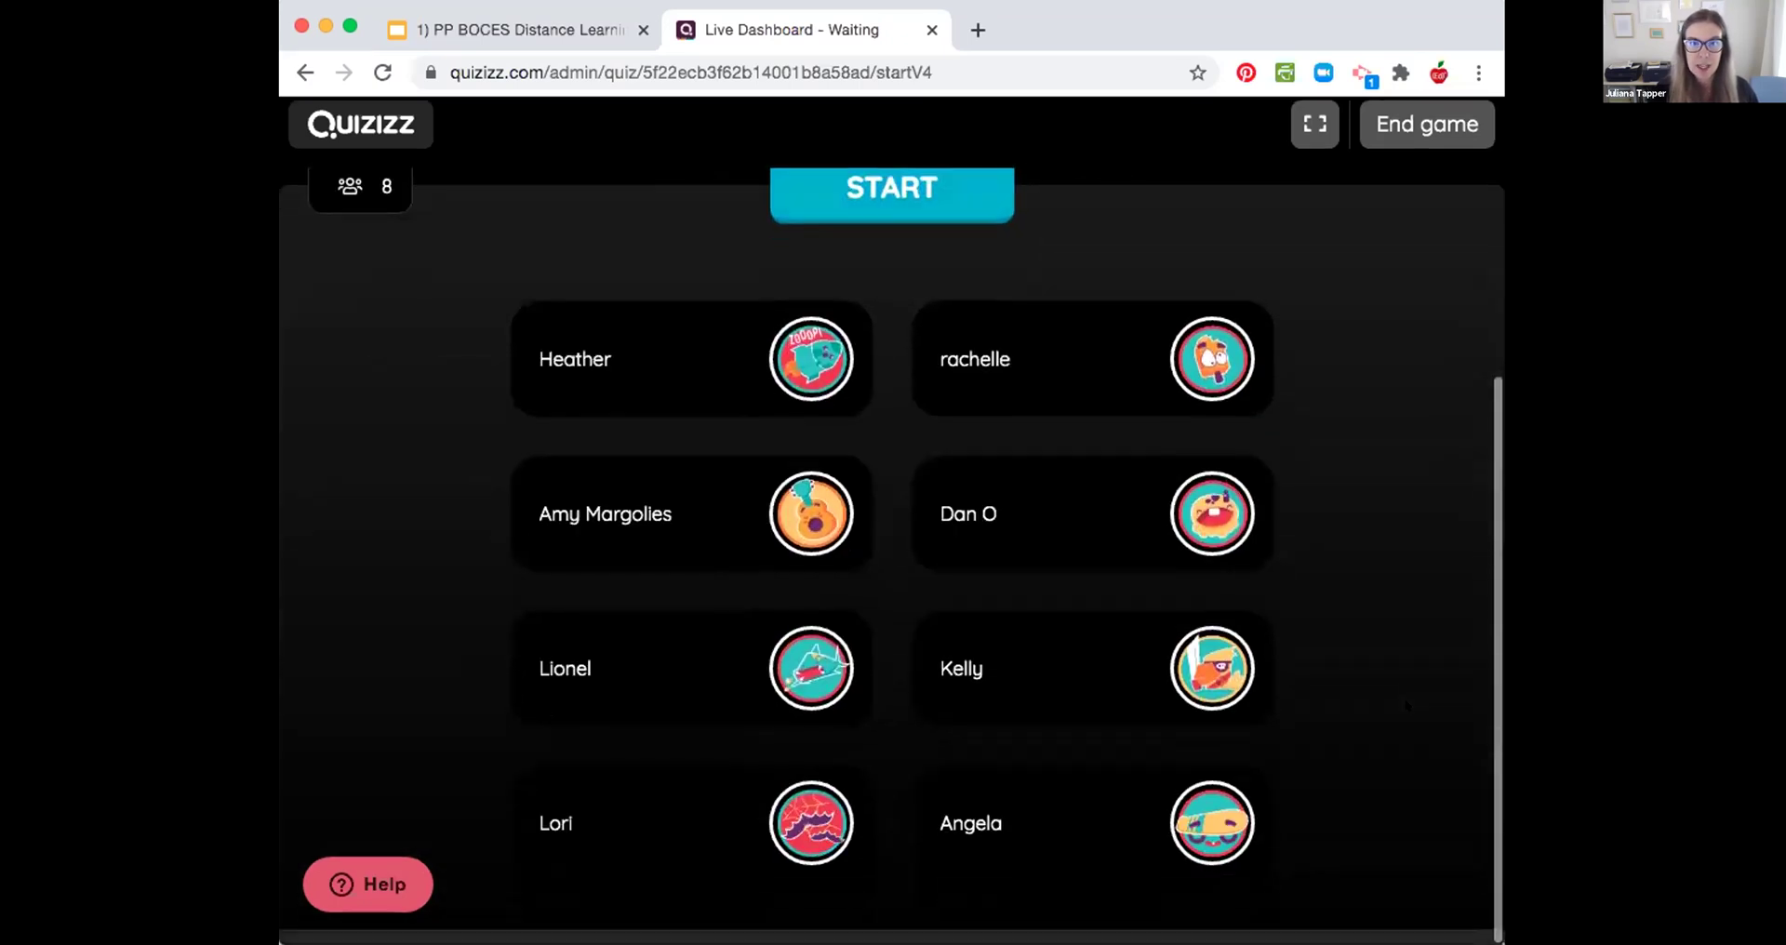
scroll(1407, 705, up, 6)
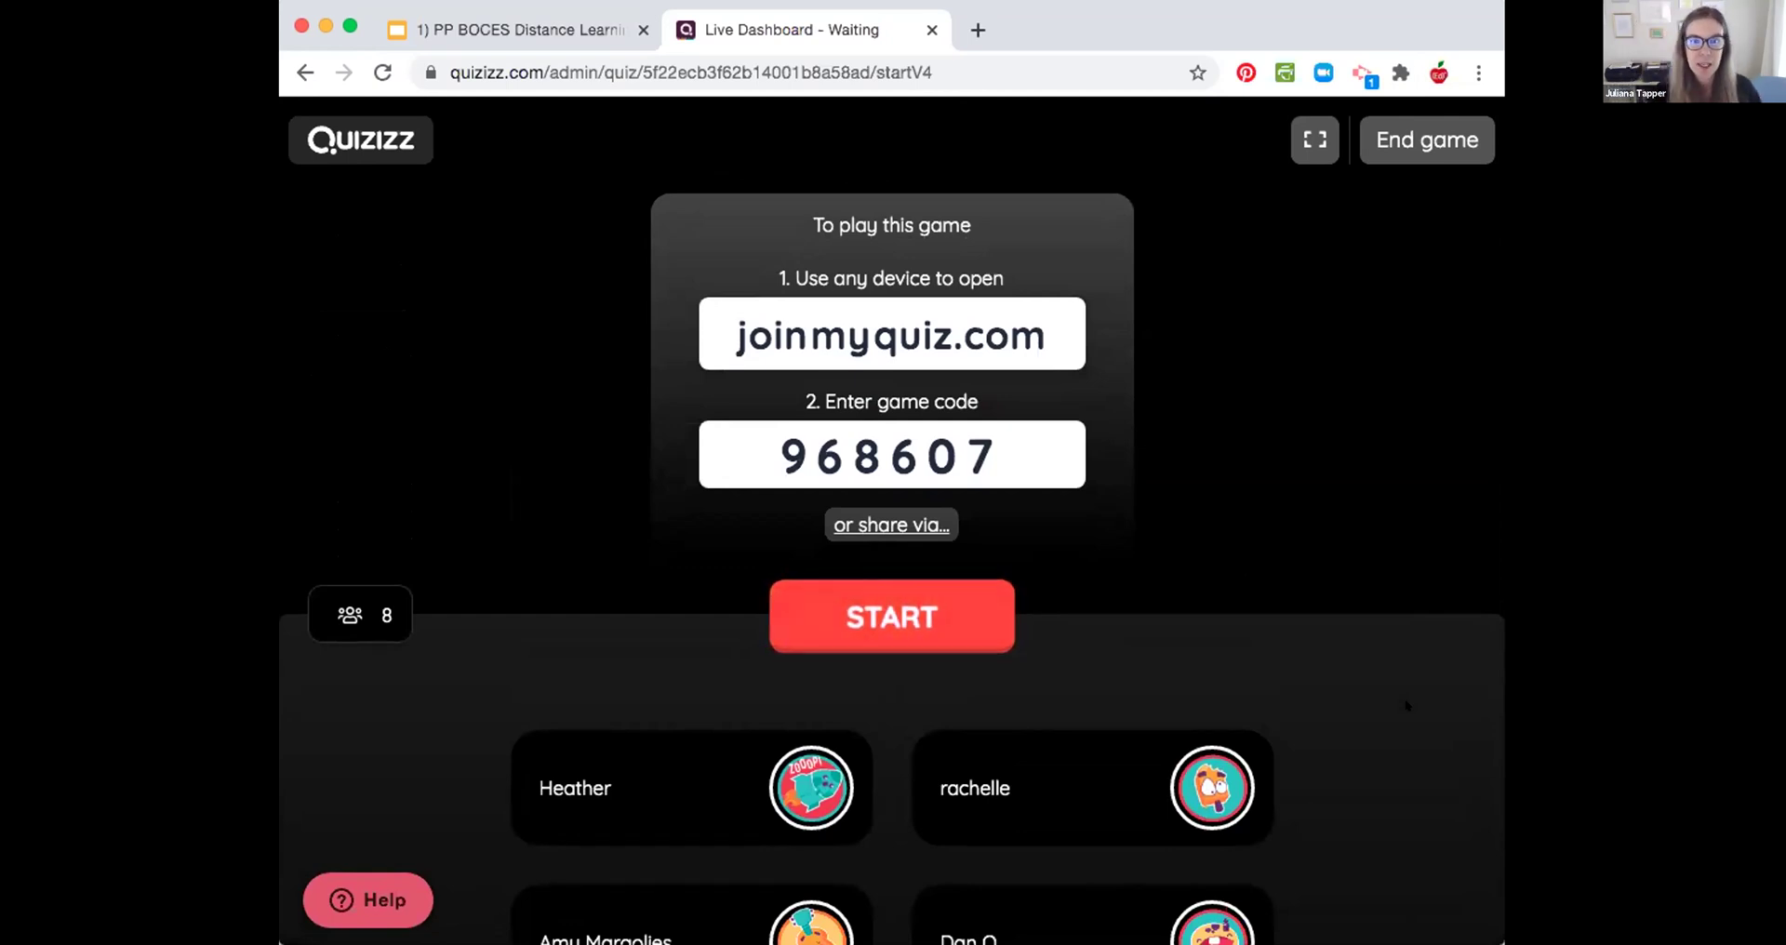
scroll(1404, 699, down, 2)
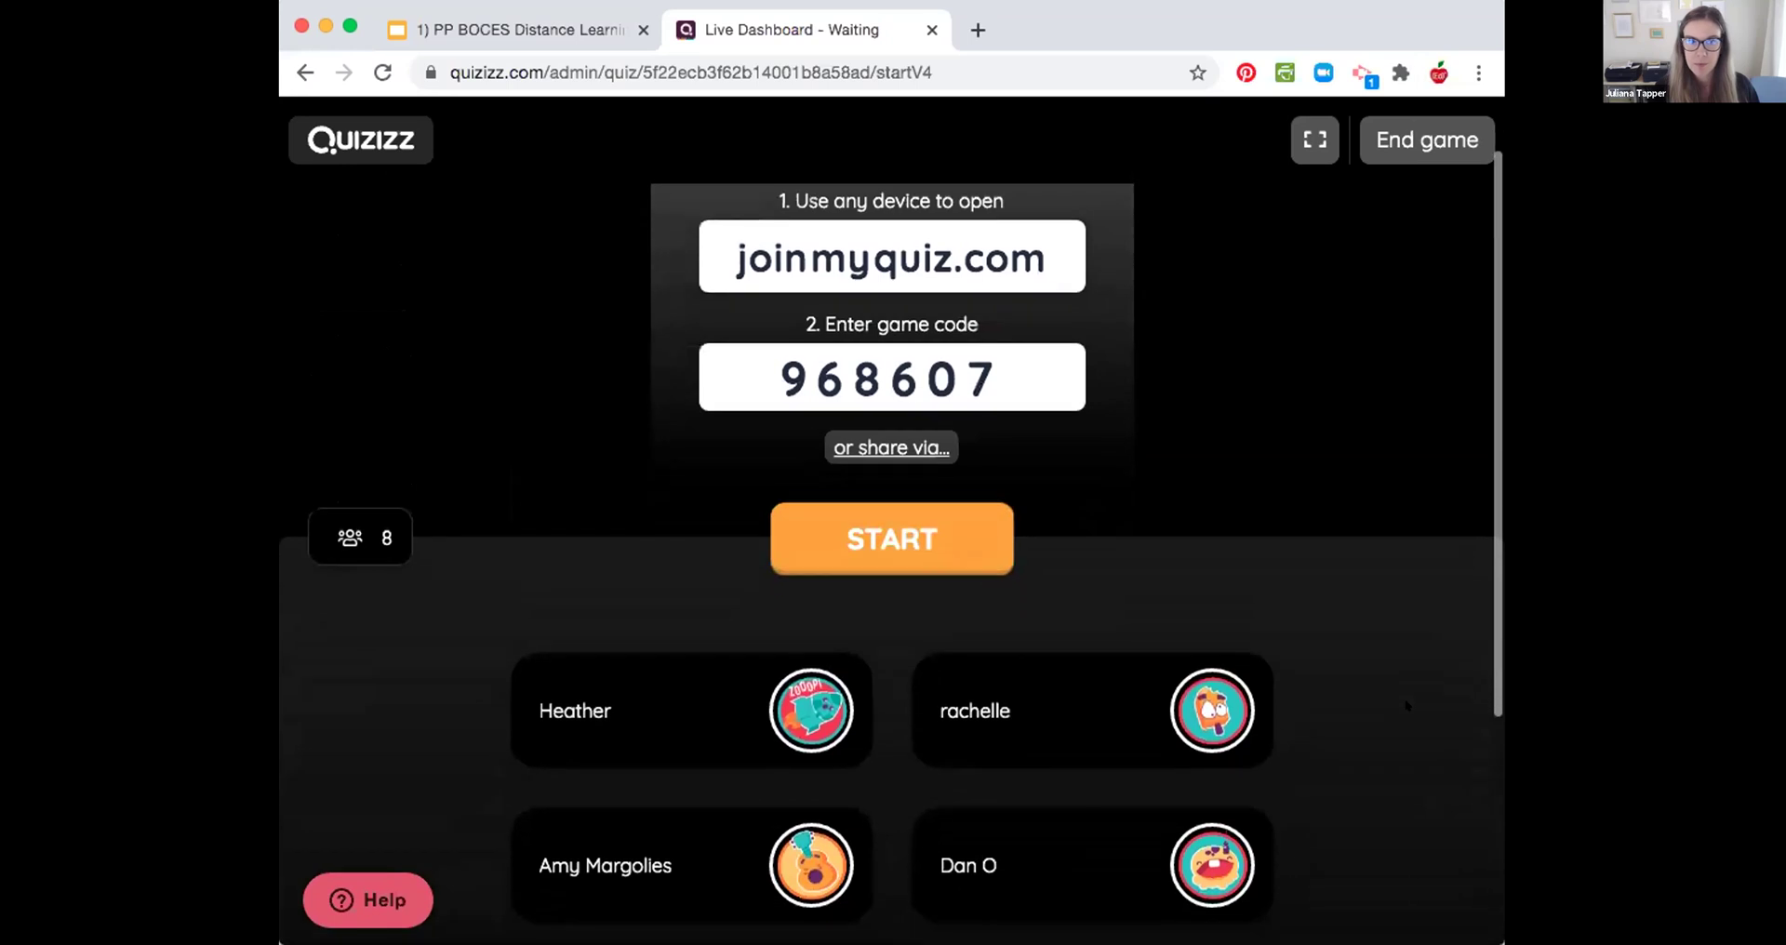
scroll(1404, 699, down, 1)
scroll(1405, 700, down, 2)
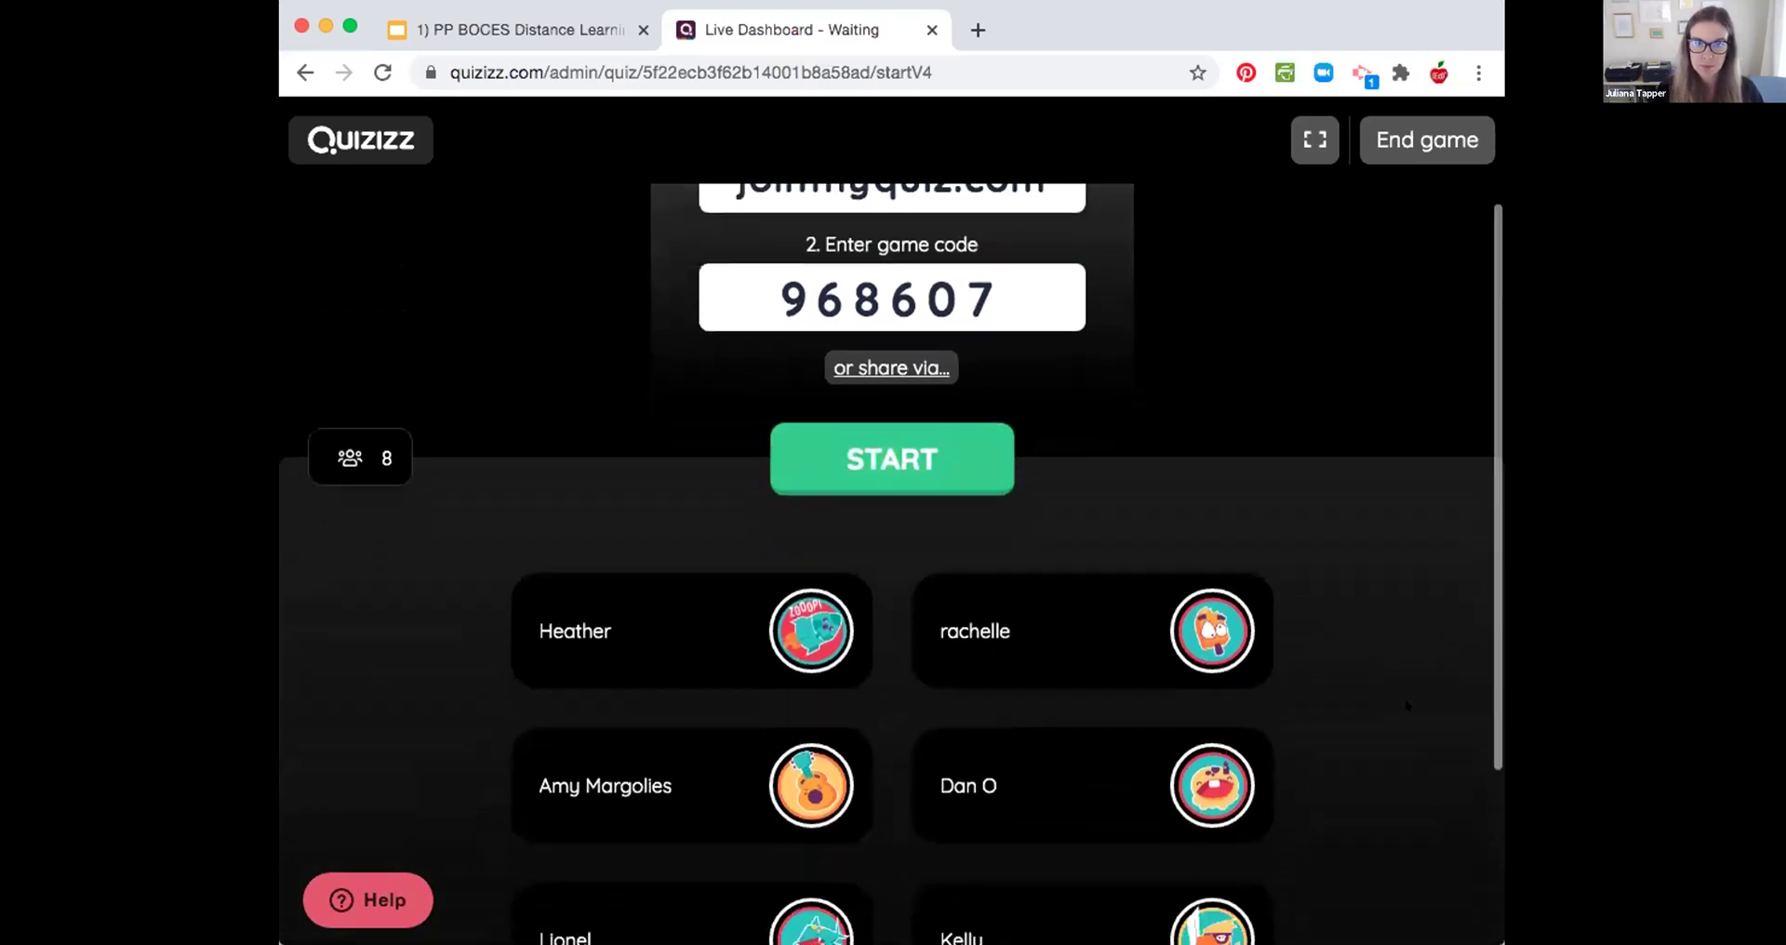
scroll(1406, 704, down, 3)
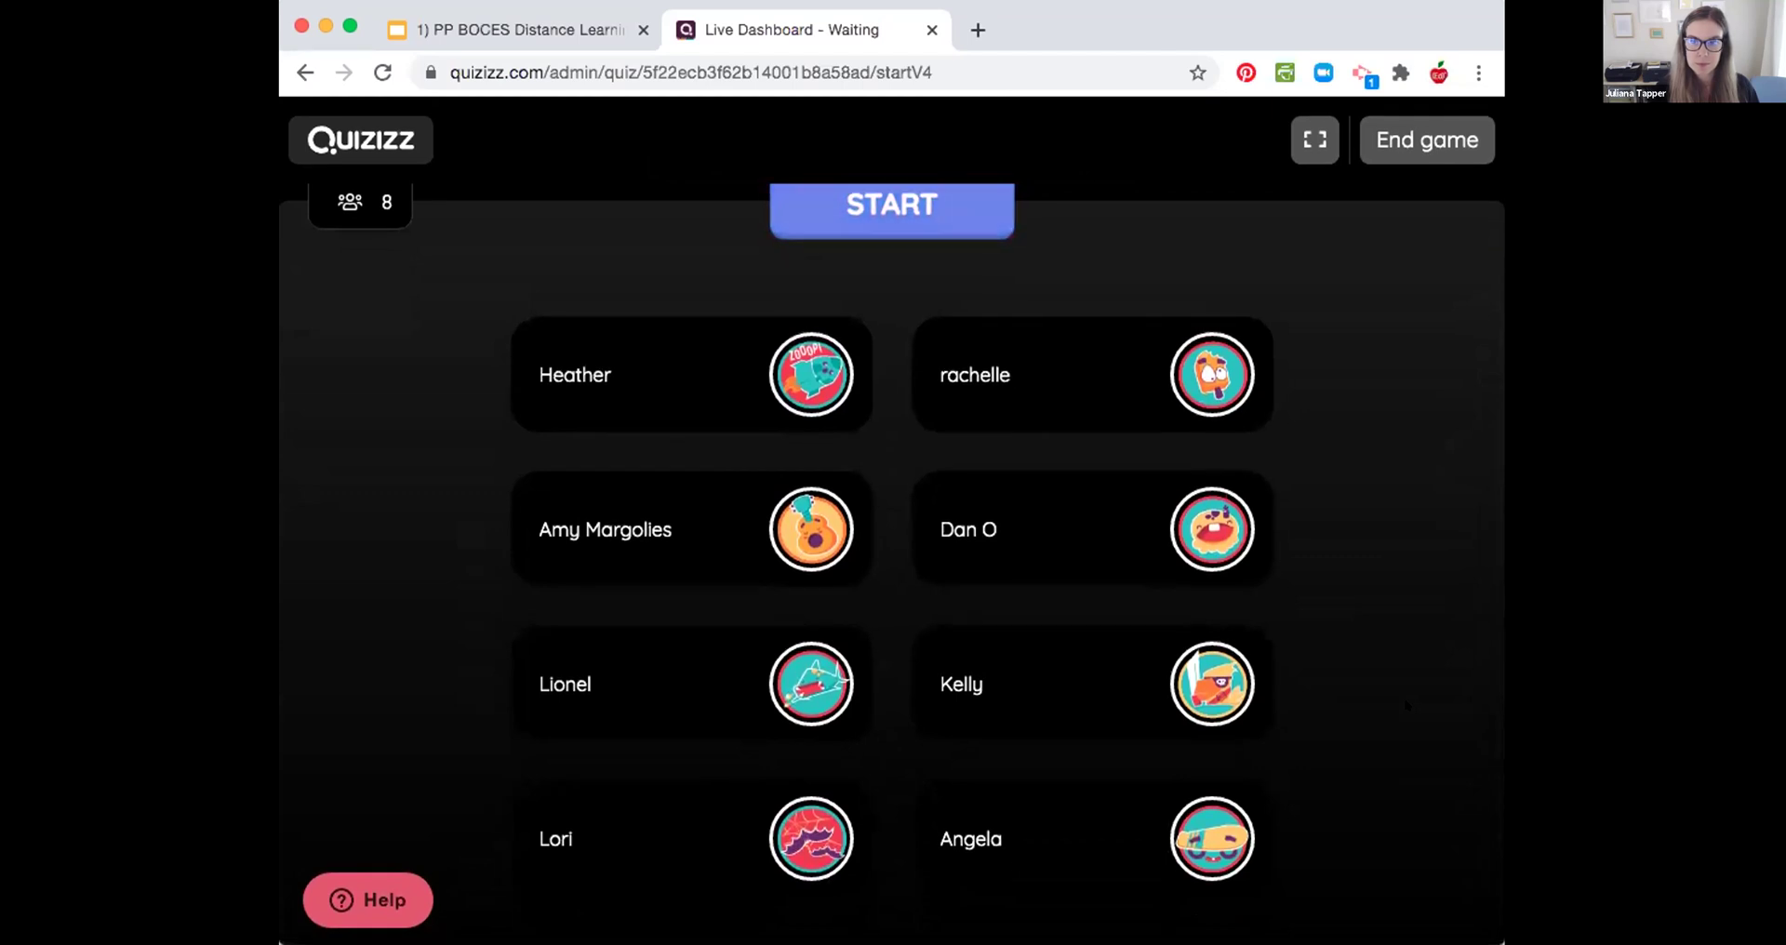
scroll(1406, 704, up, 1)
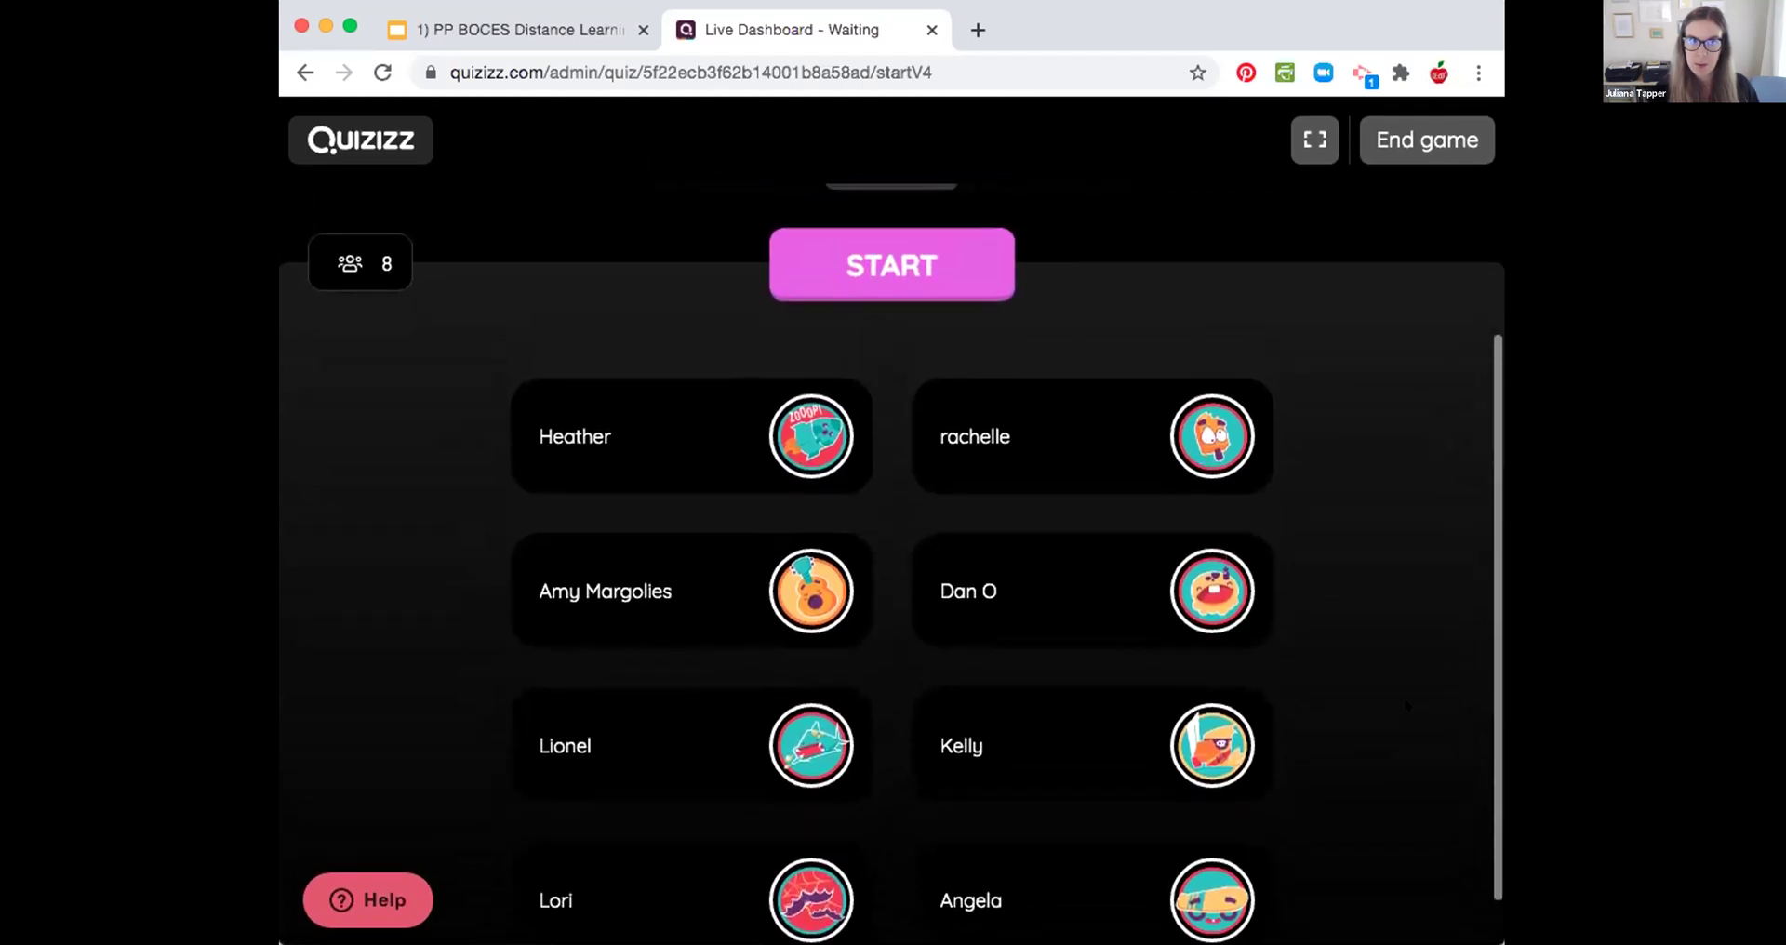
scroll(1406, 705, up, 1)
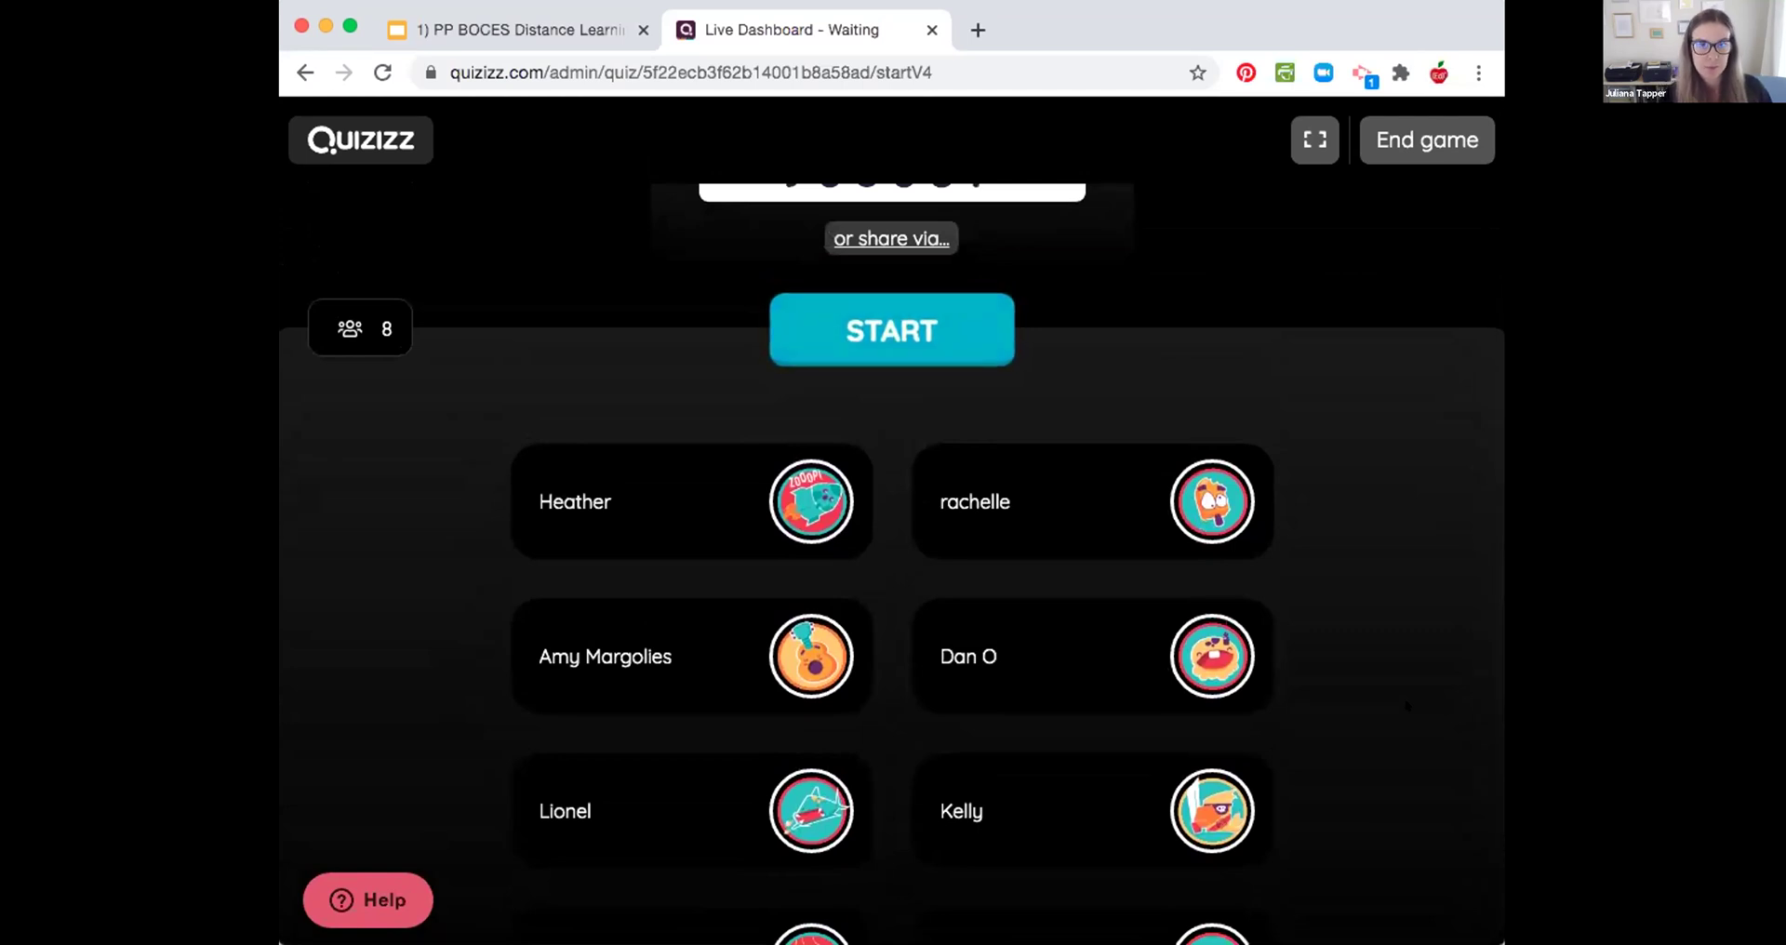
scroll(1406, 705, up, 4)
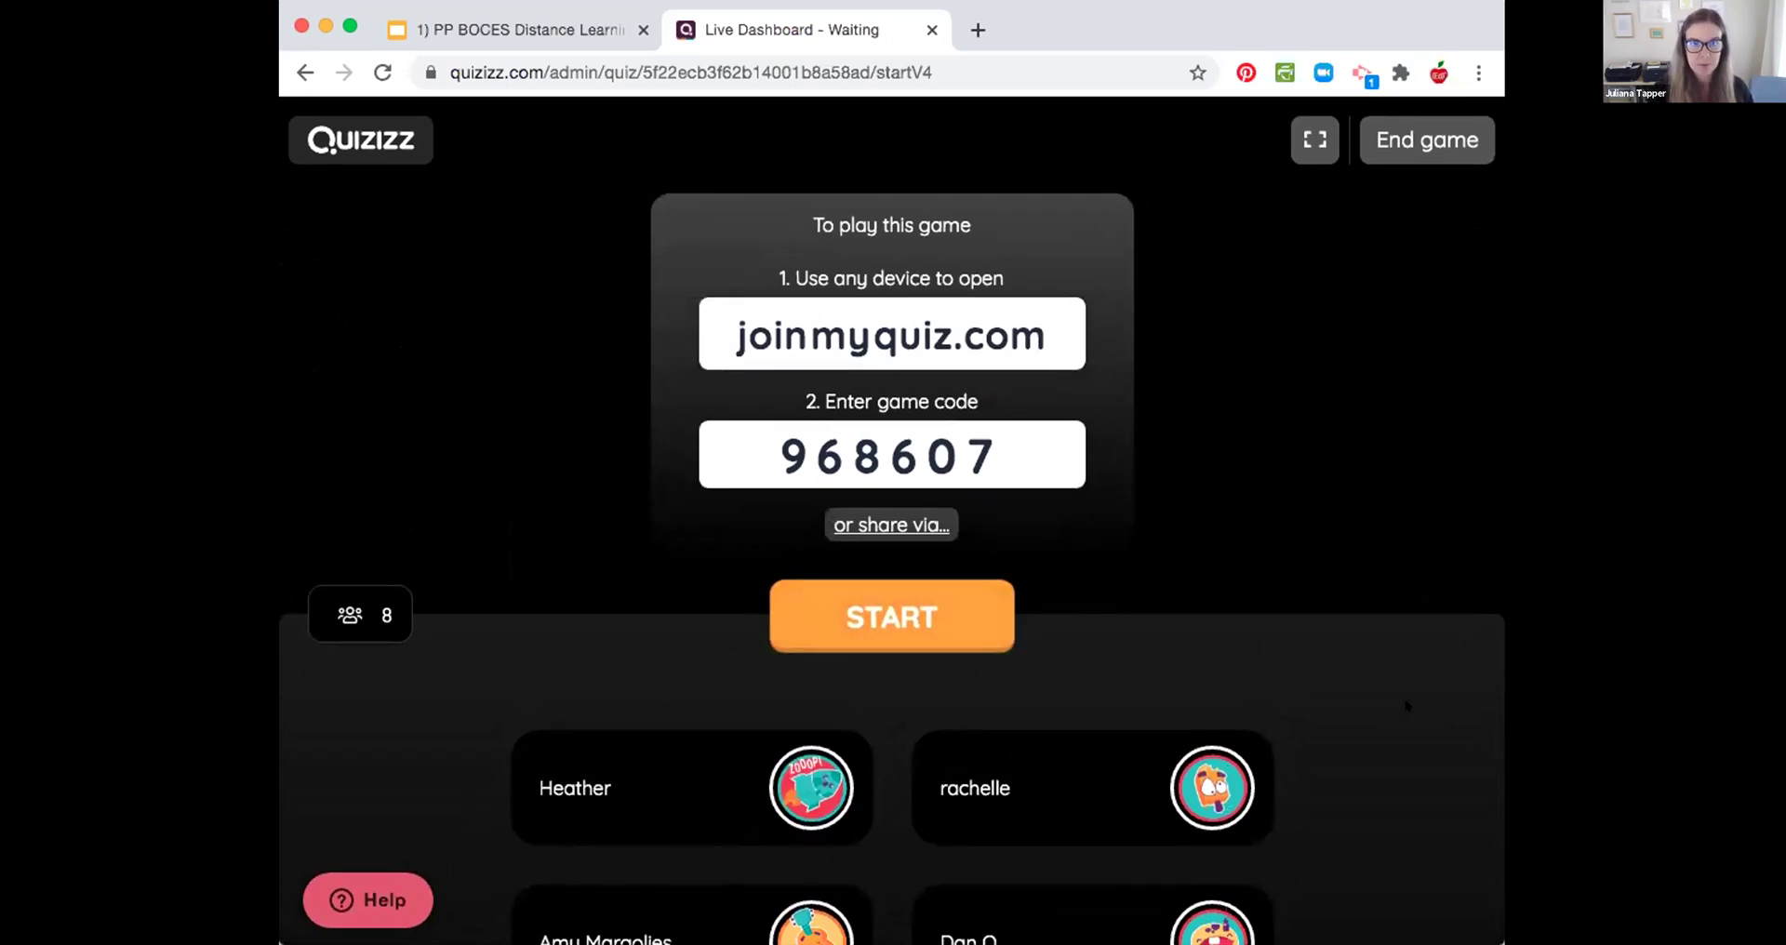
click(919, 626)
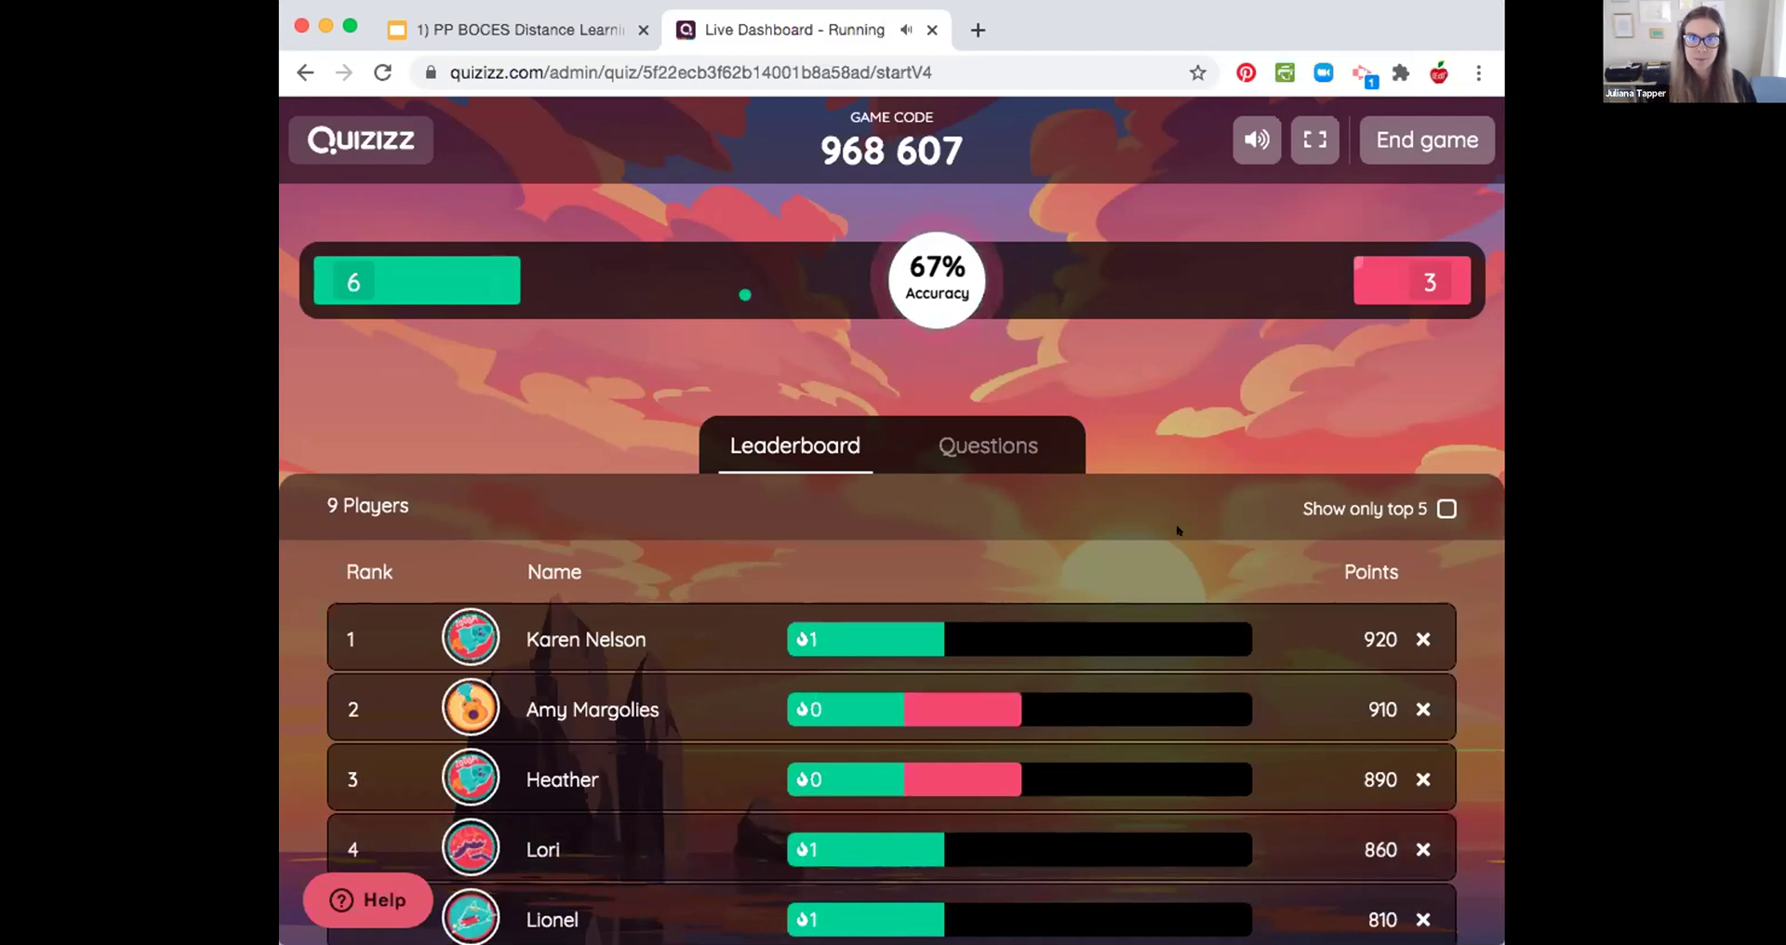
Step: Show the per-question results sorted by accuracy
click(1004, 449)
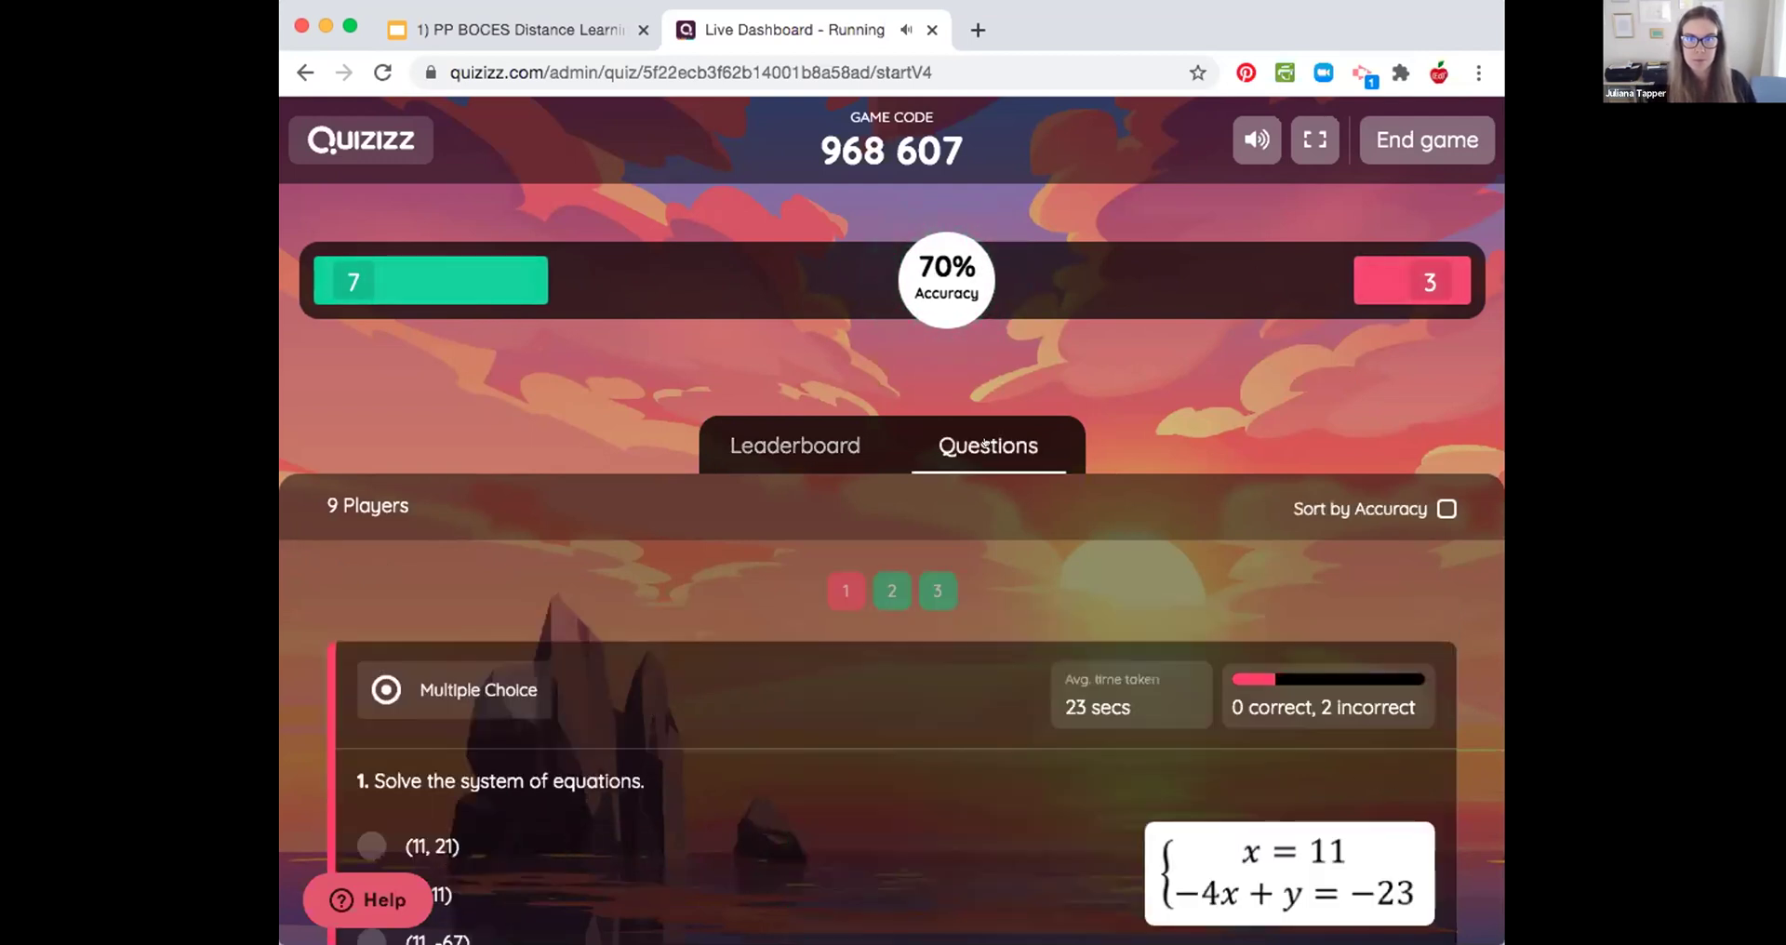
scroll(1094, 454, down, 3)
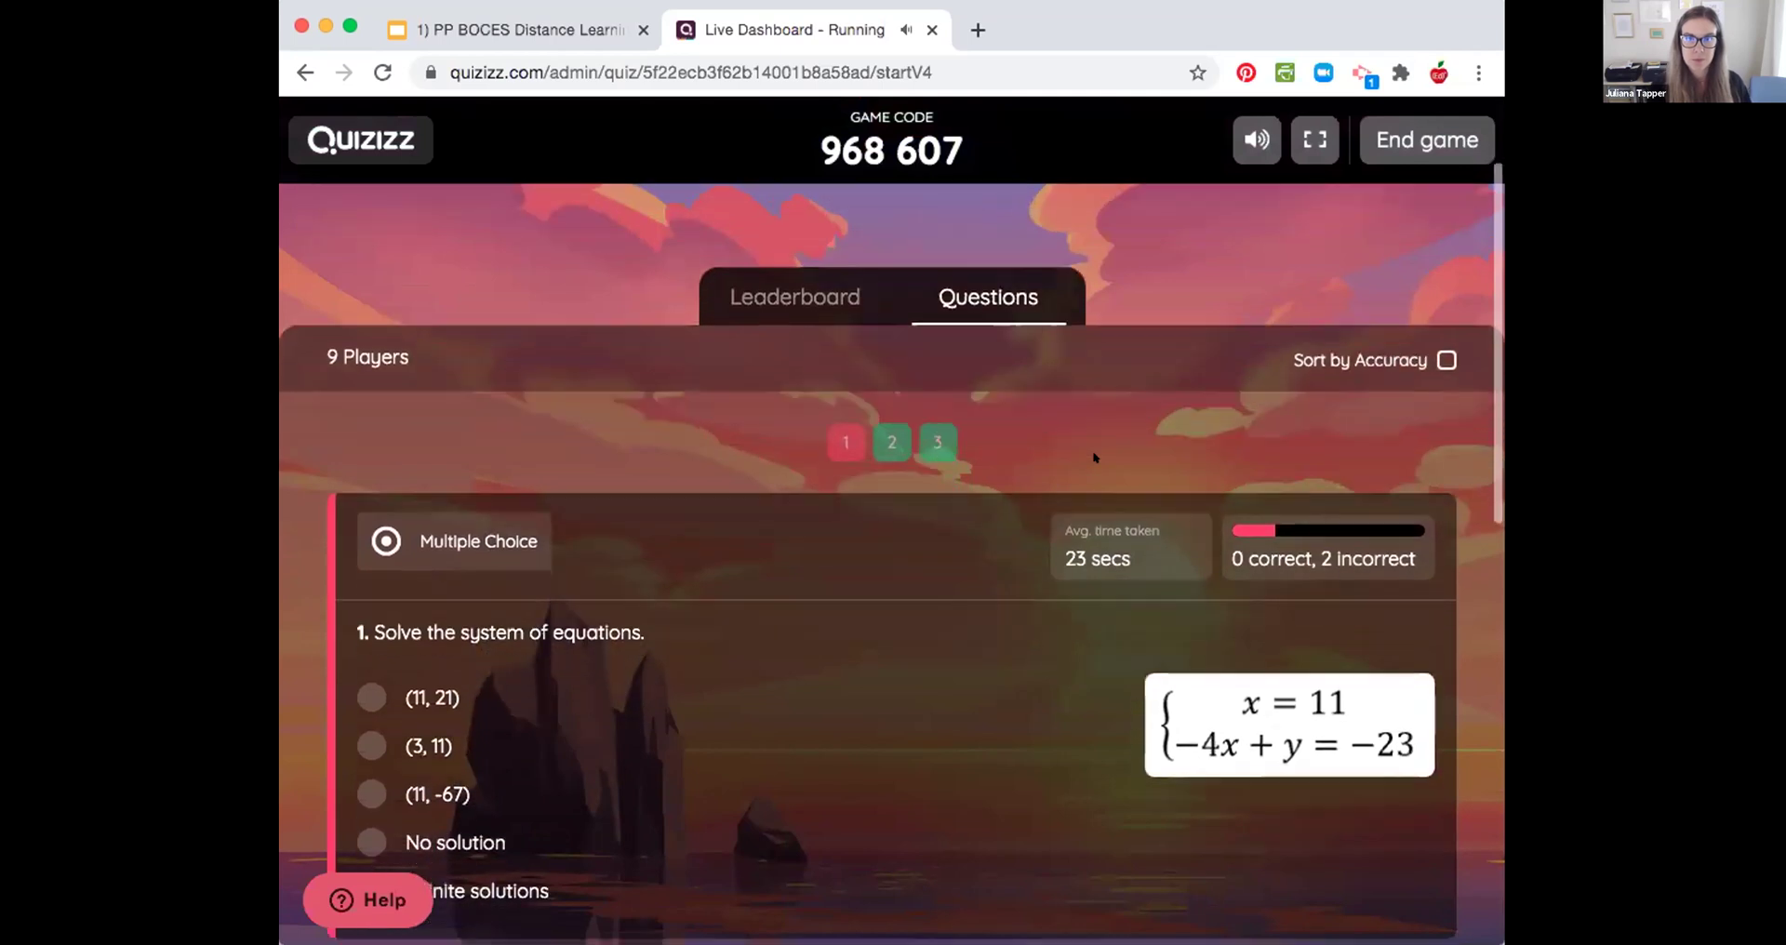
click(1428, 360)
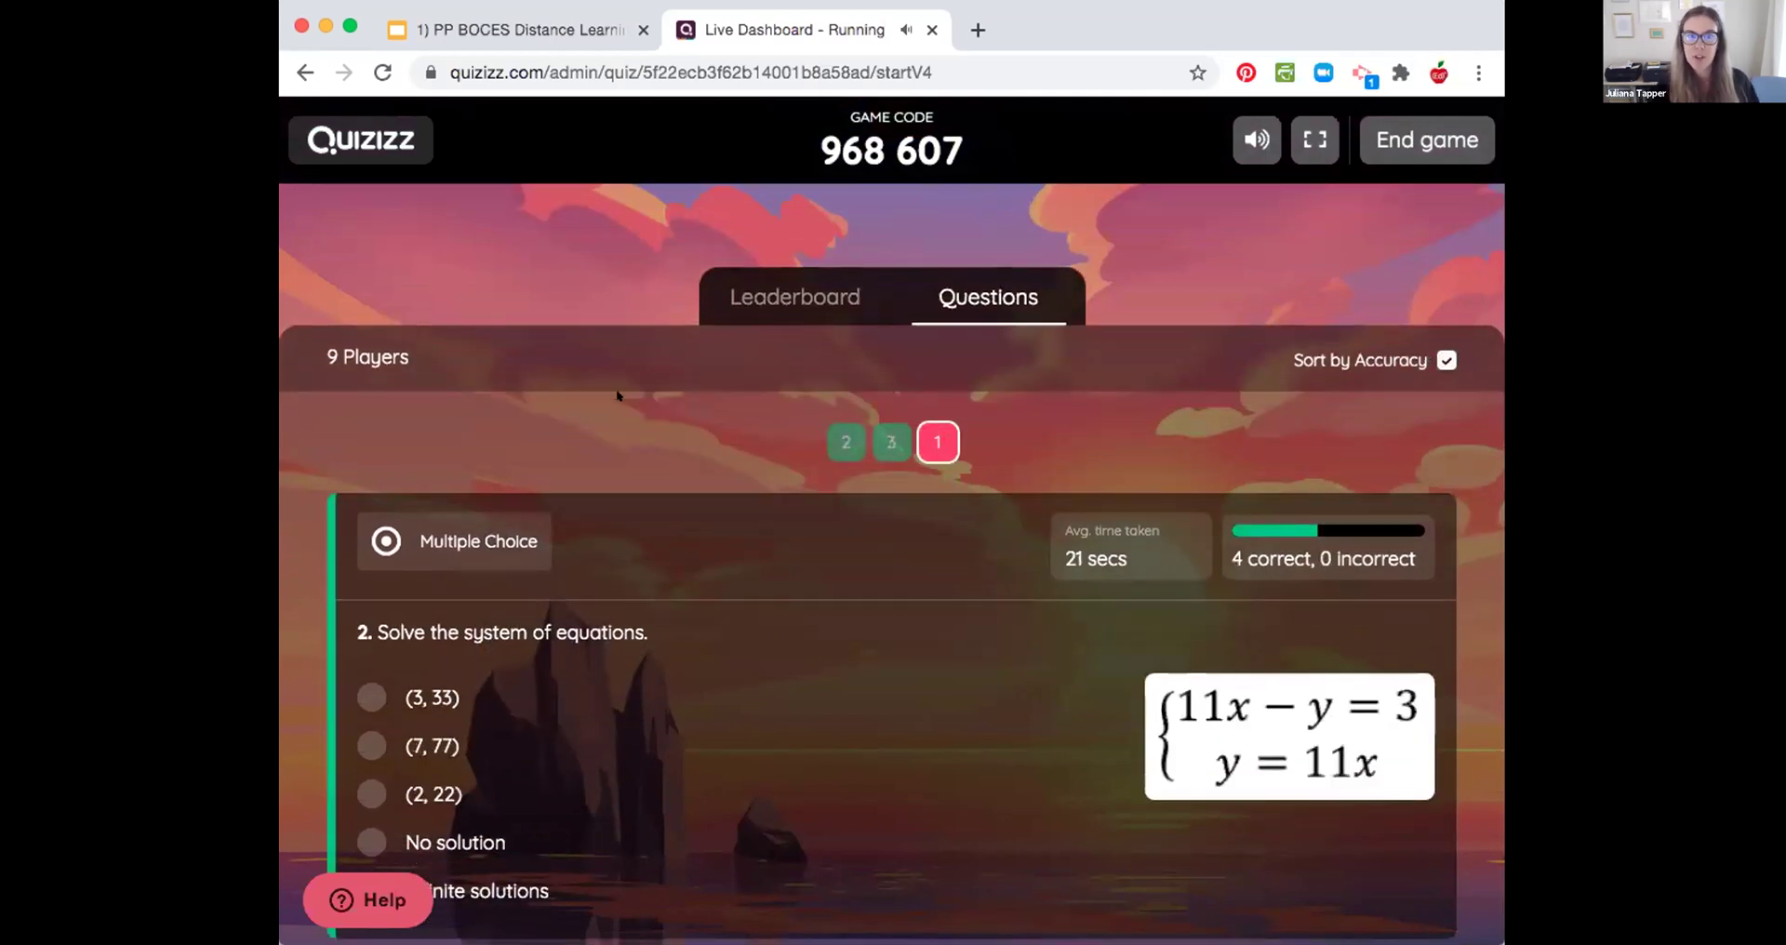
Step: Look through each question card's results, then return to the Leaderboard rankings
scroll(476, 358, down, 2)
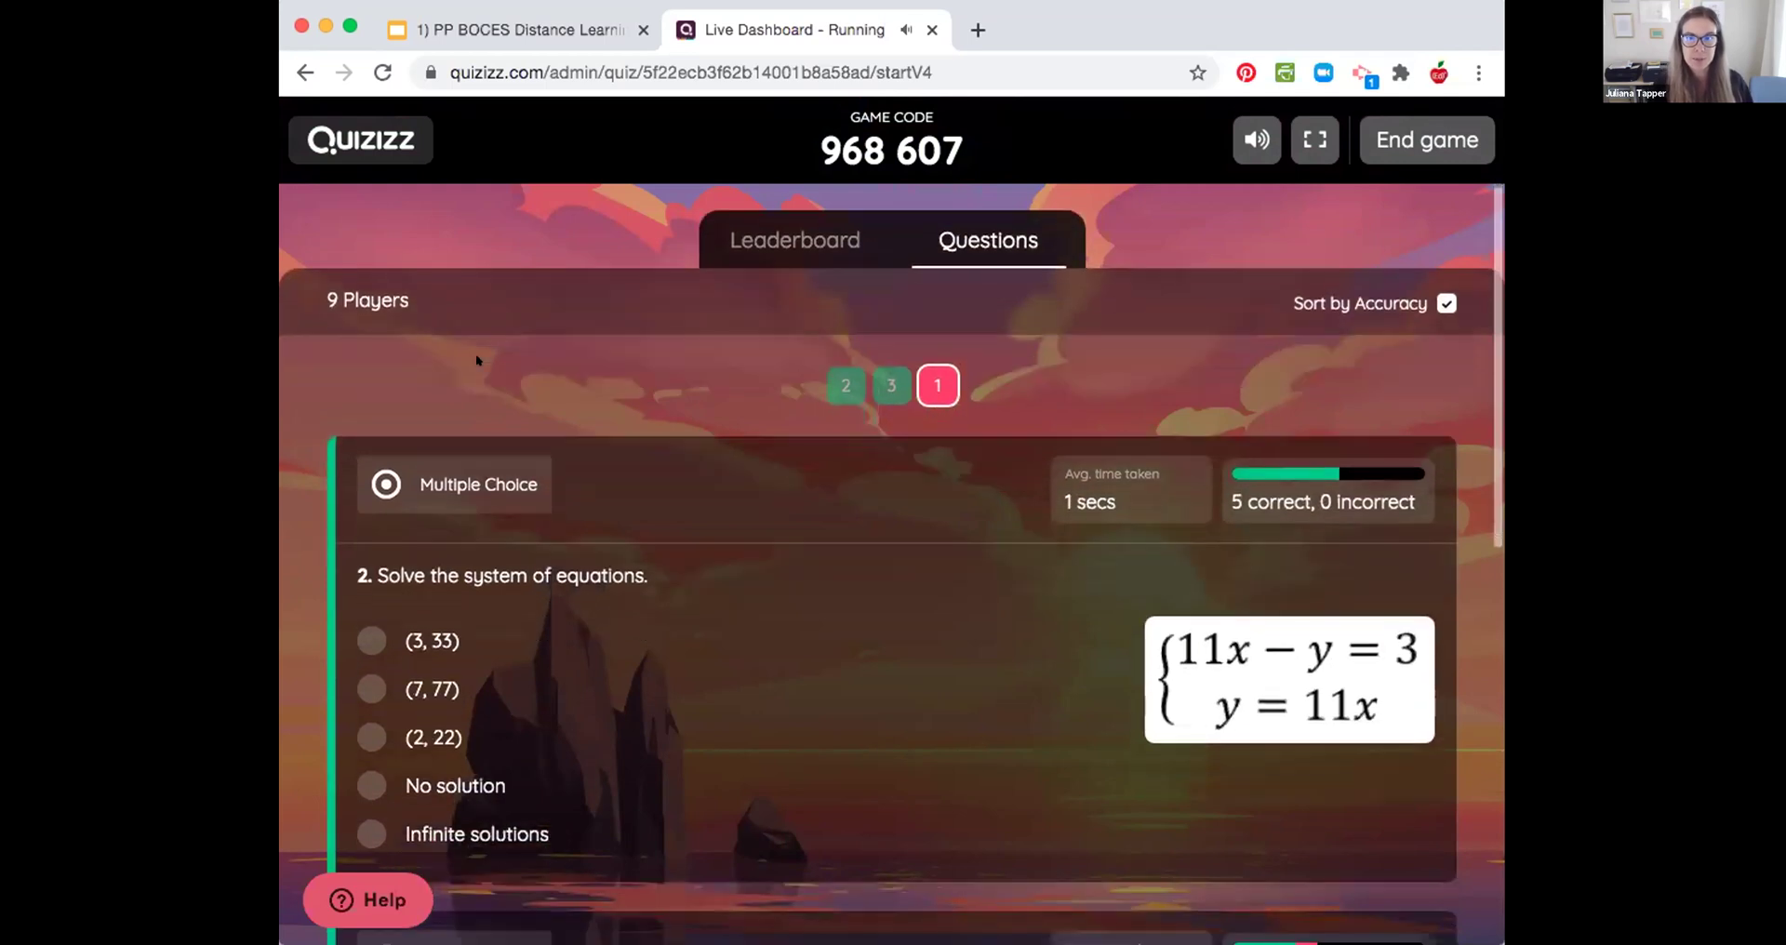
scroll(476, 360, down, 4)
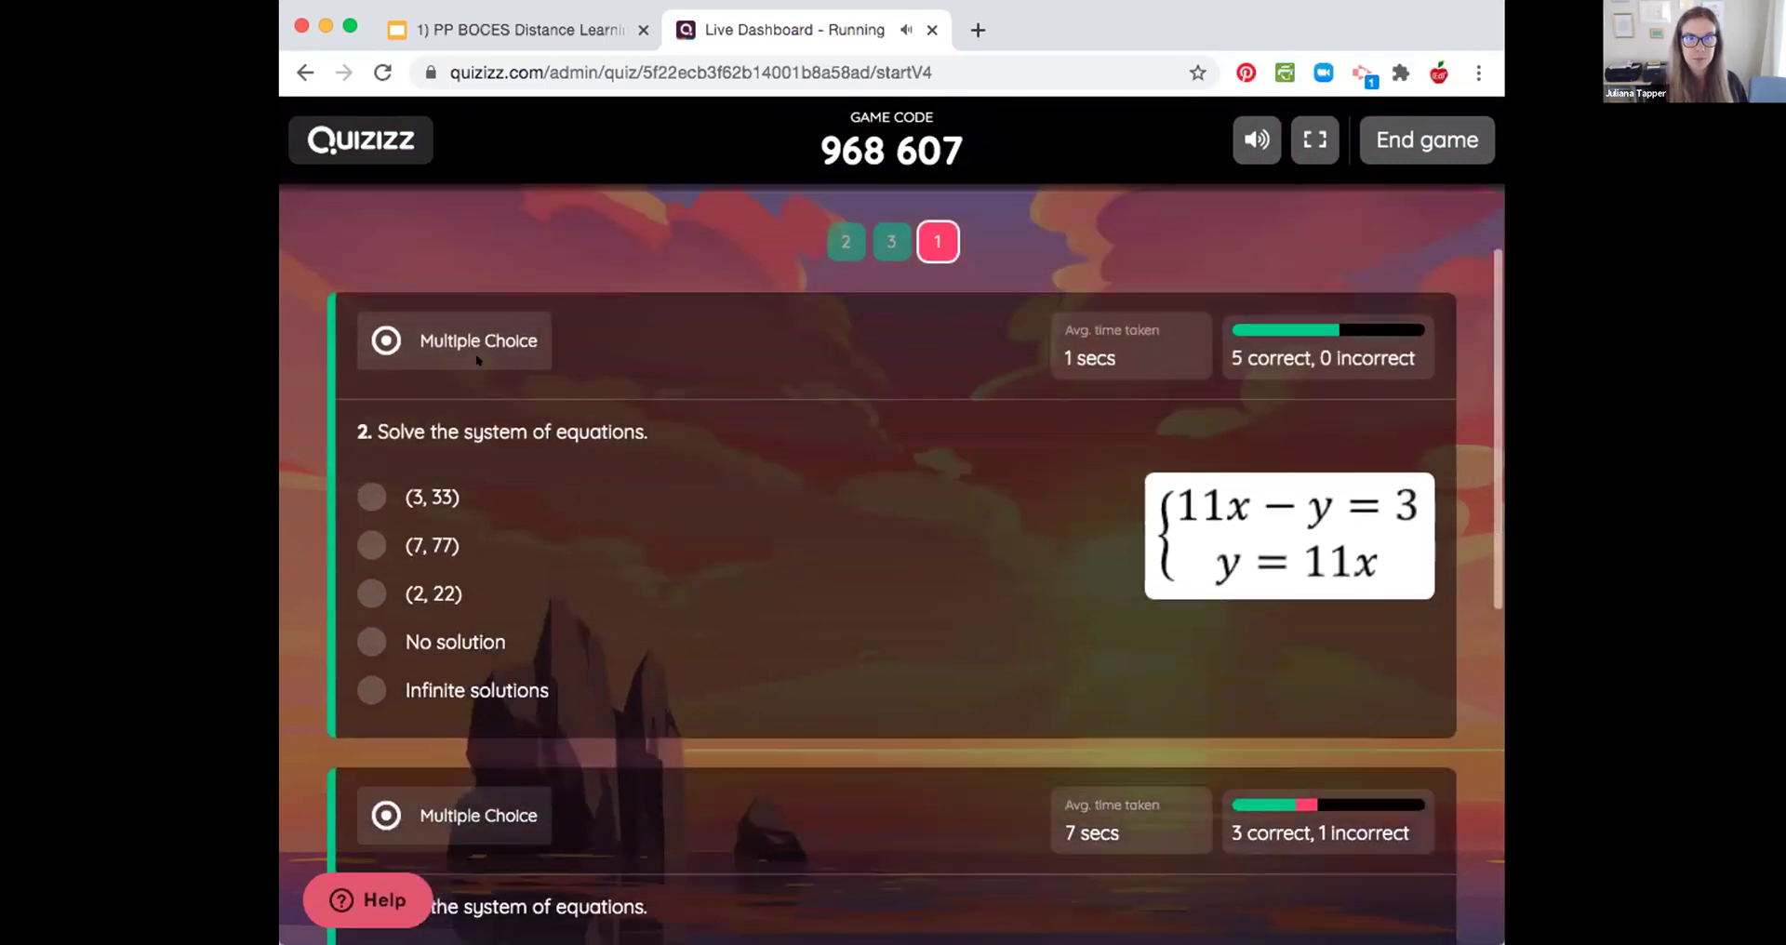
scroll(476, 358, down, 5)
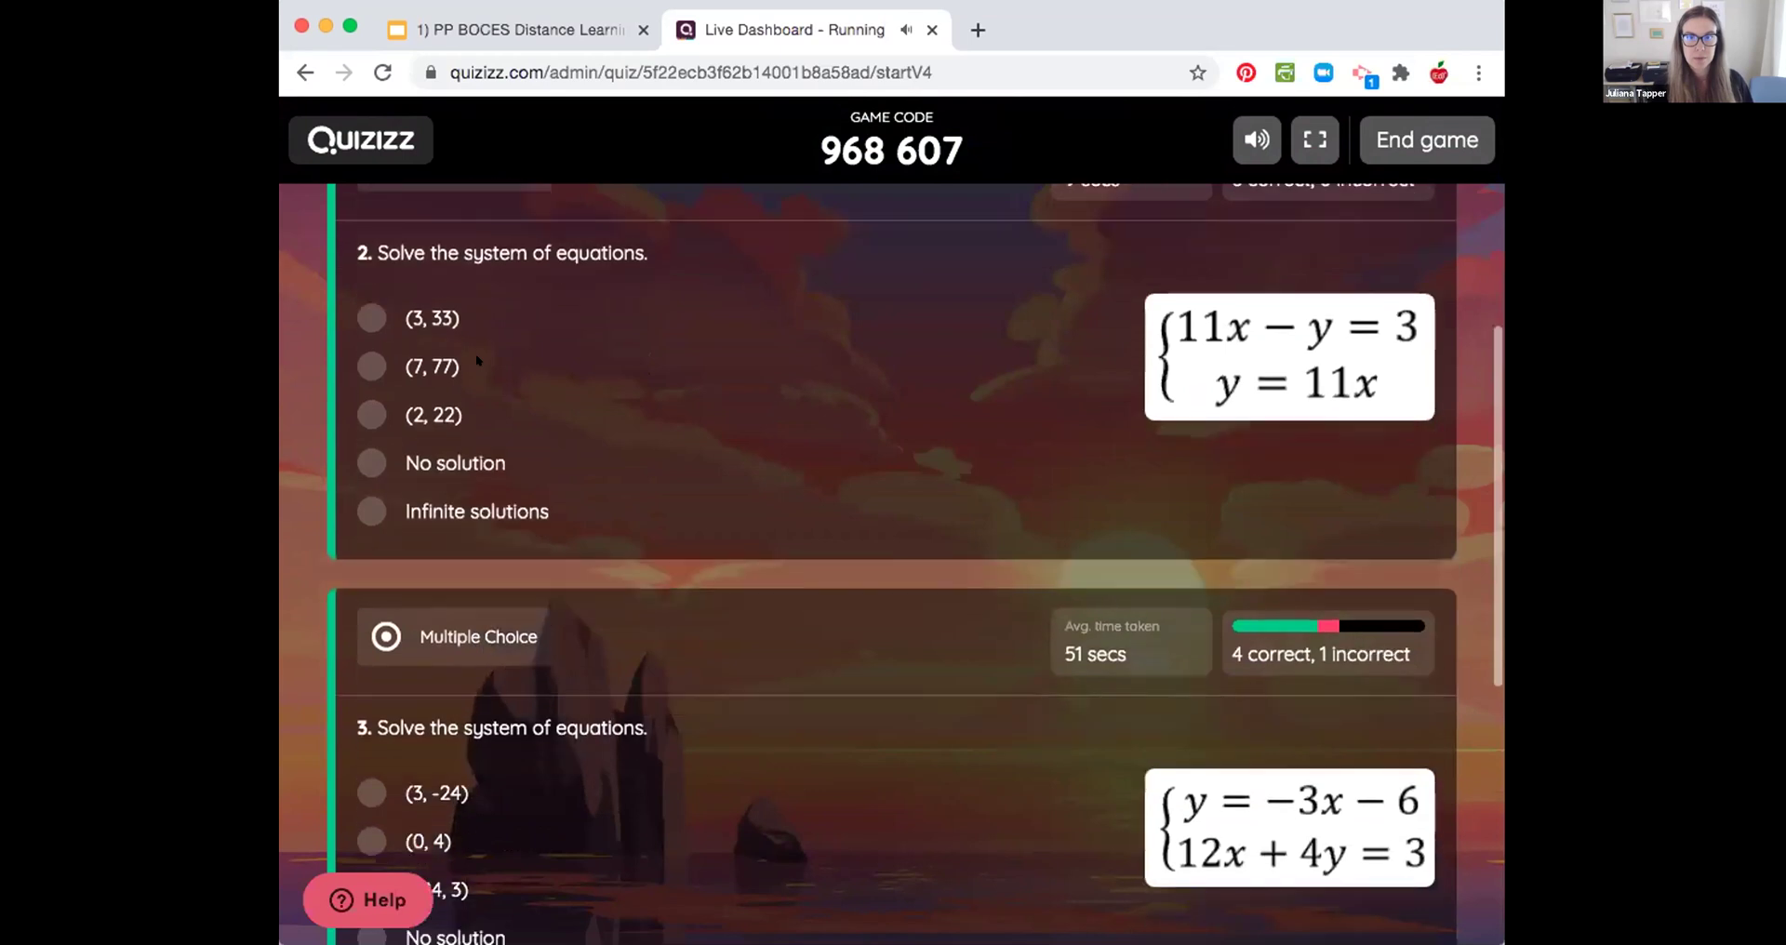
scroll(477, 358, down, 3)
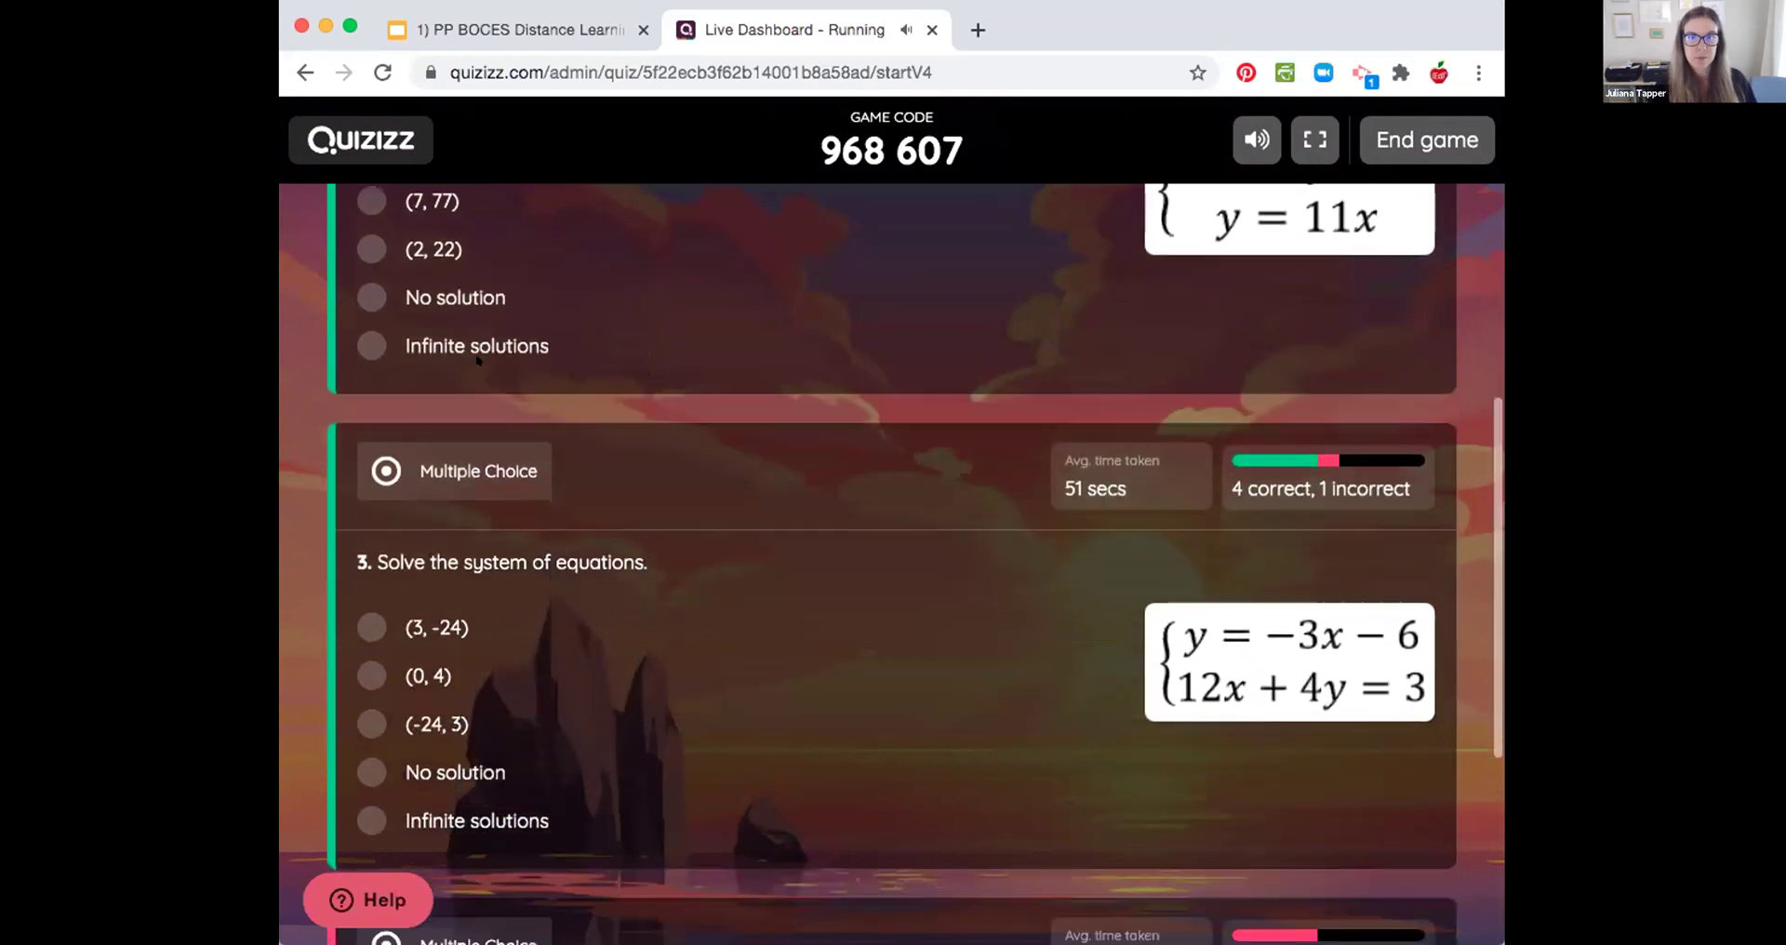
scroll(476, 359, down, 4)
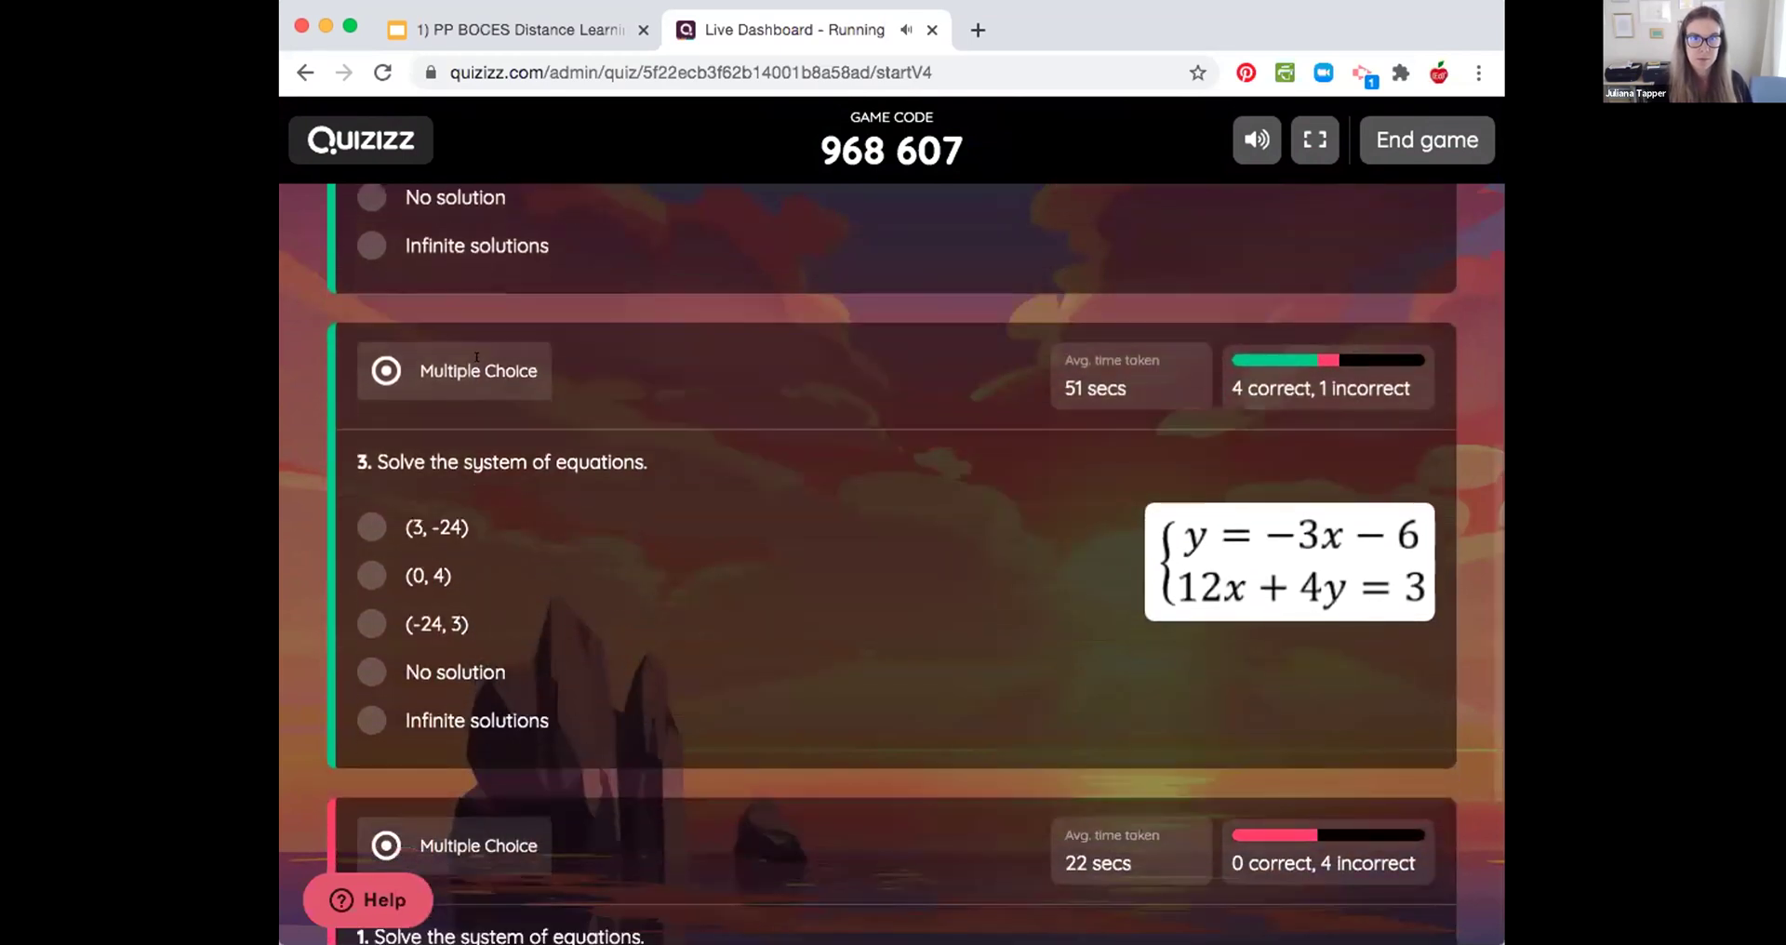
scroll(476, 357, down, 1)
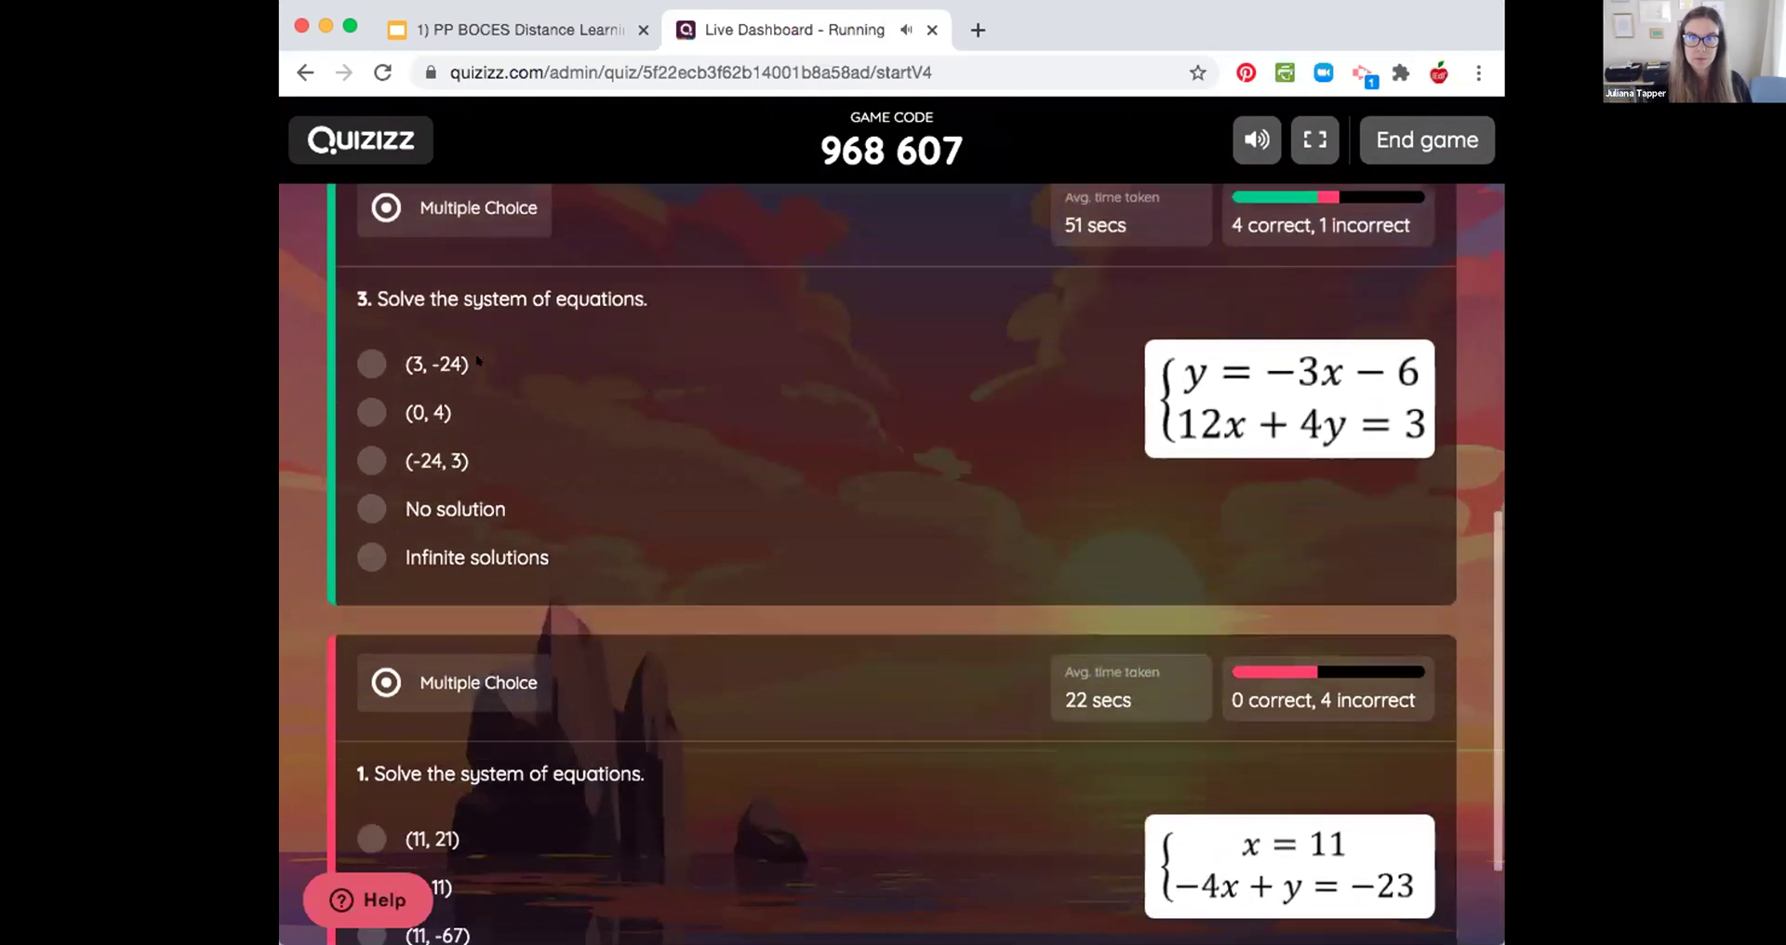
scroll(476, 353, down, 1)
scroll(476, 354, down, 3)
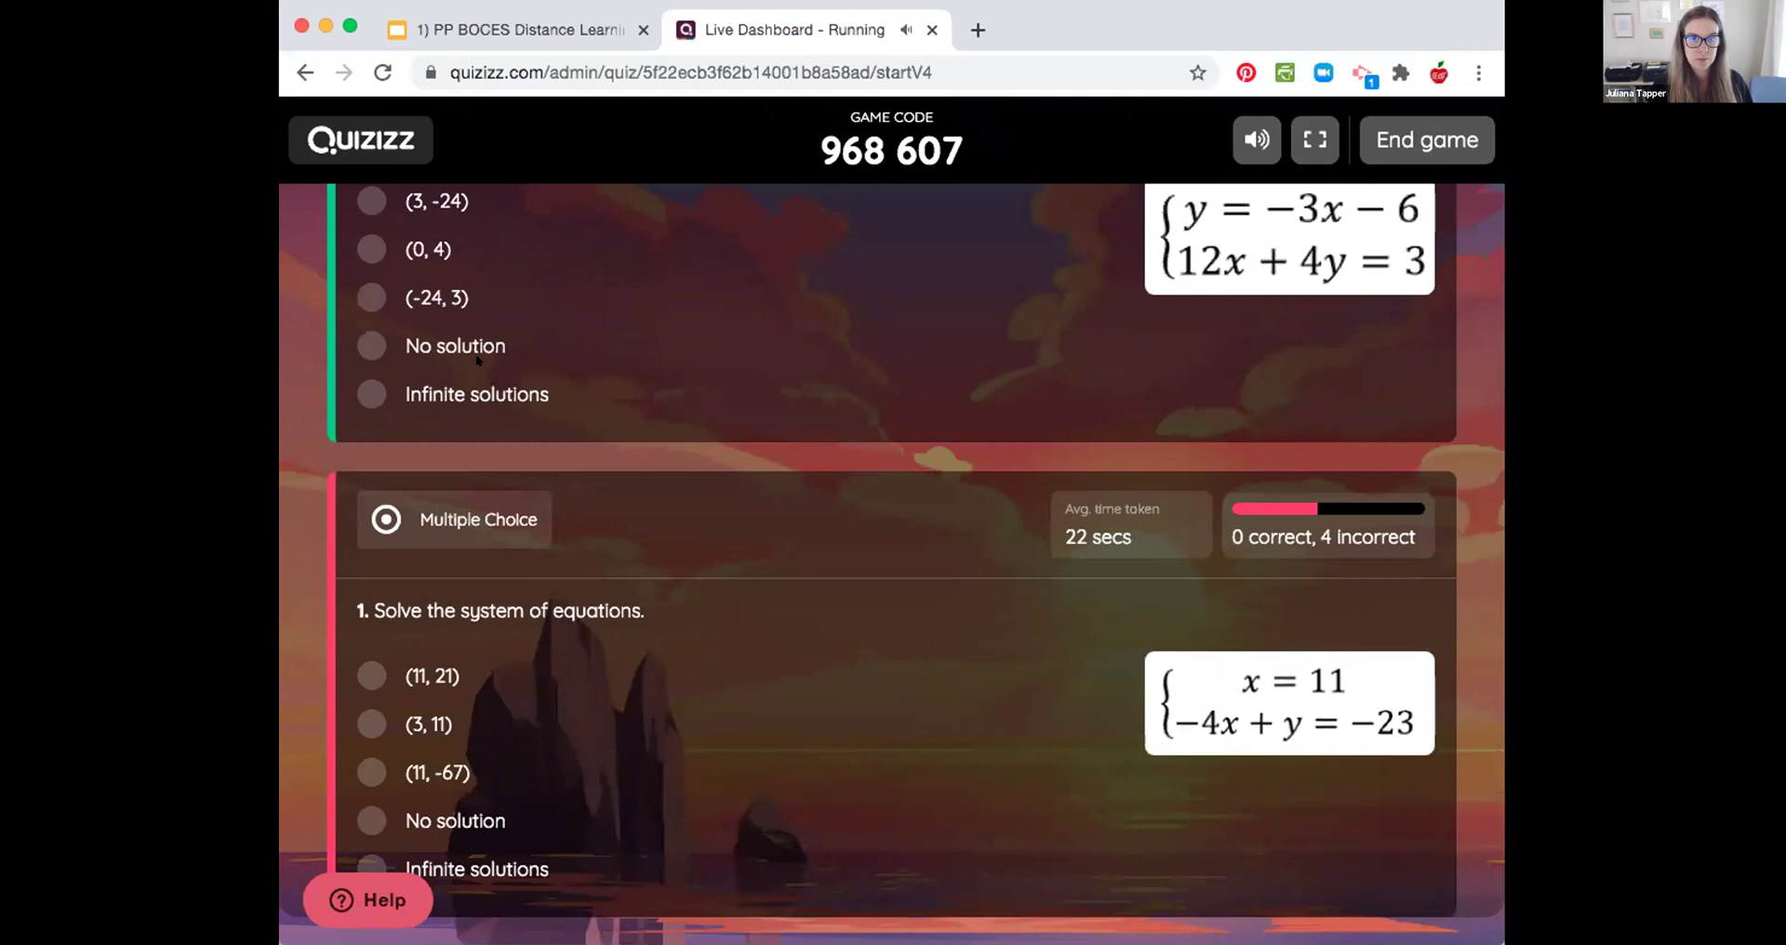
scroll(476, 357, up, 3)
scroll(476, 357, up, 5)
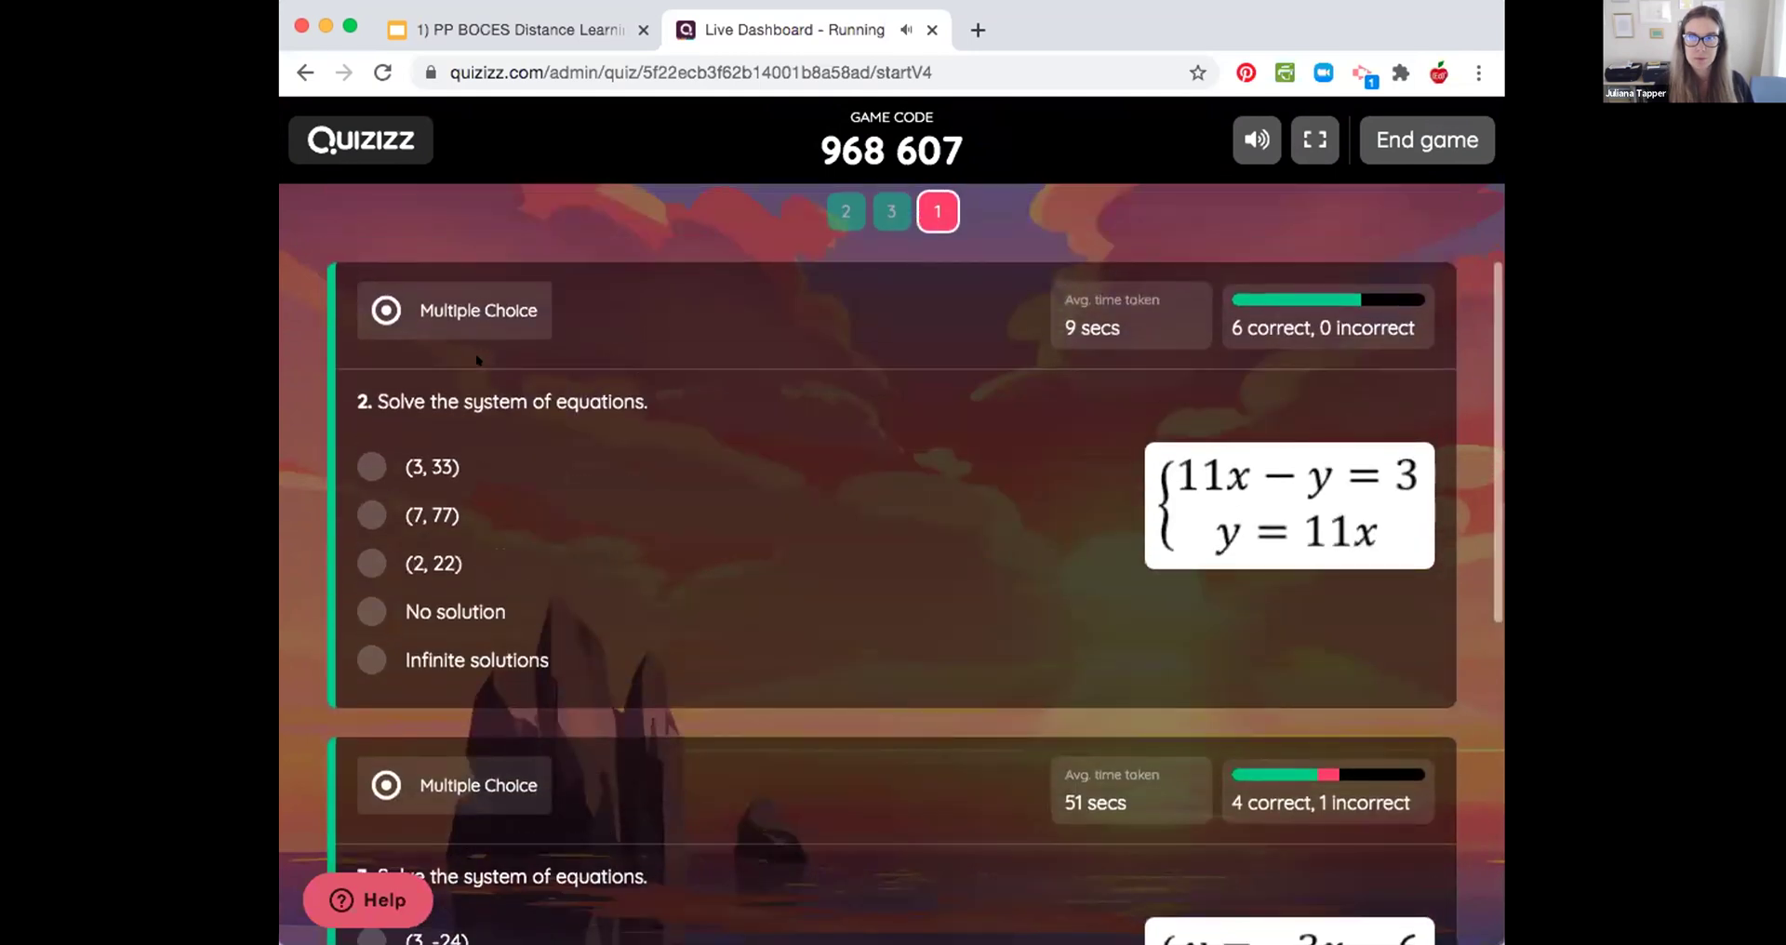
scroll(476, 358, up, 3)
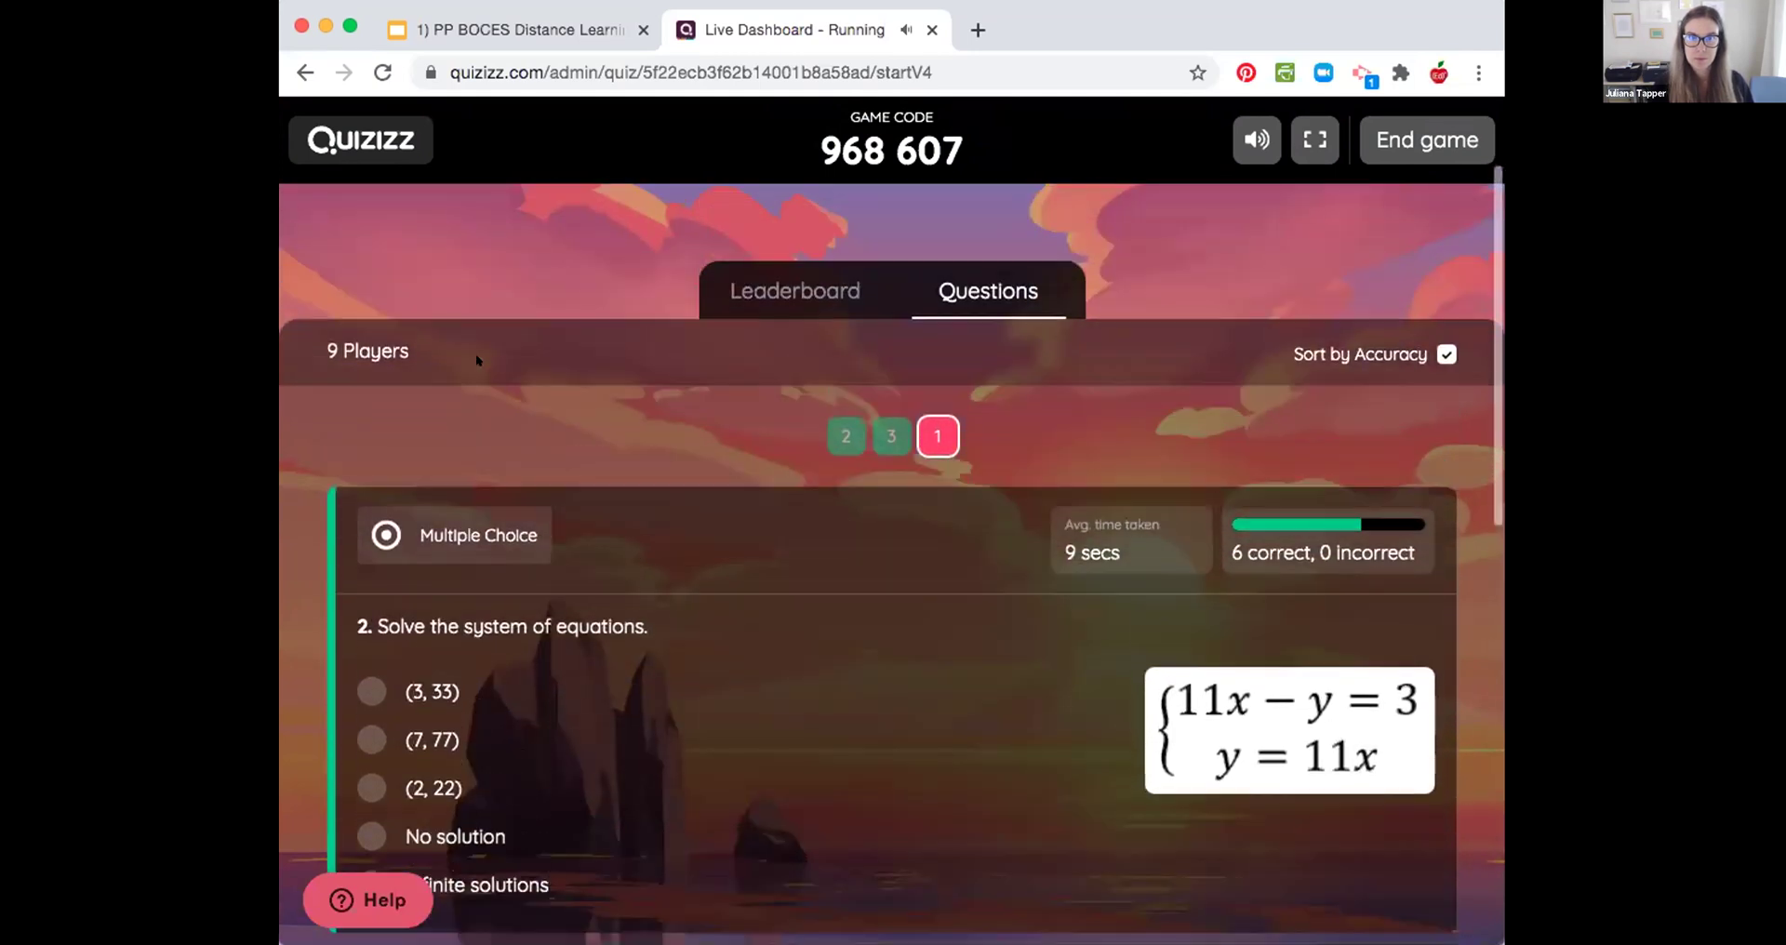
click(714, 335)
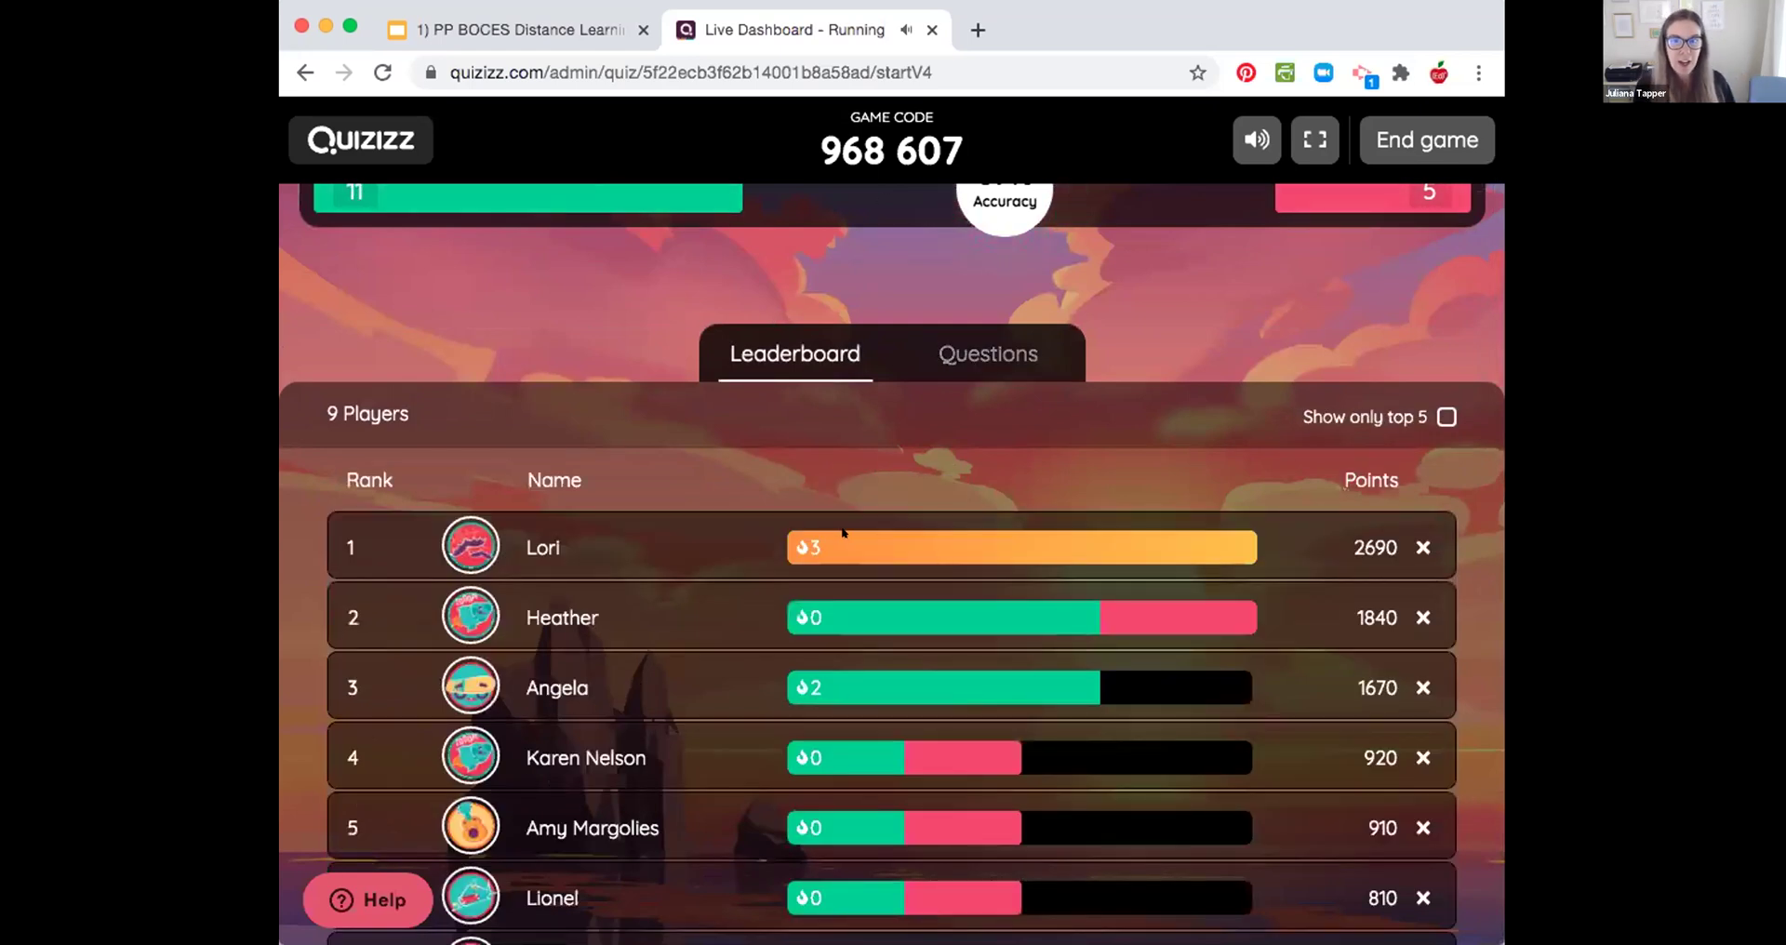
scroll(843, 532, down, 3)
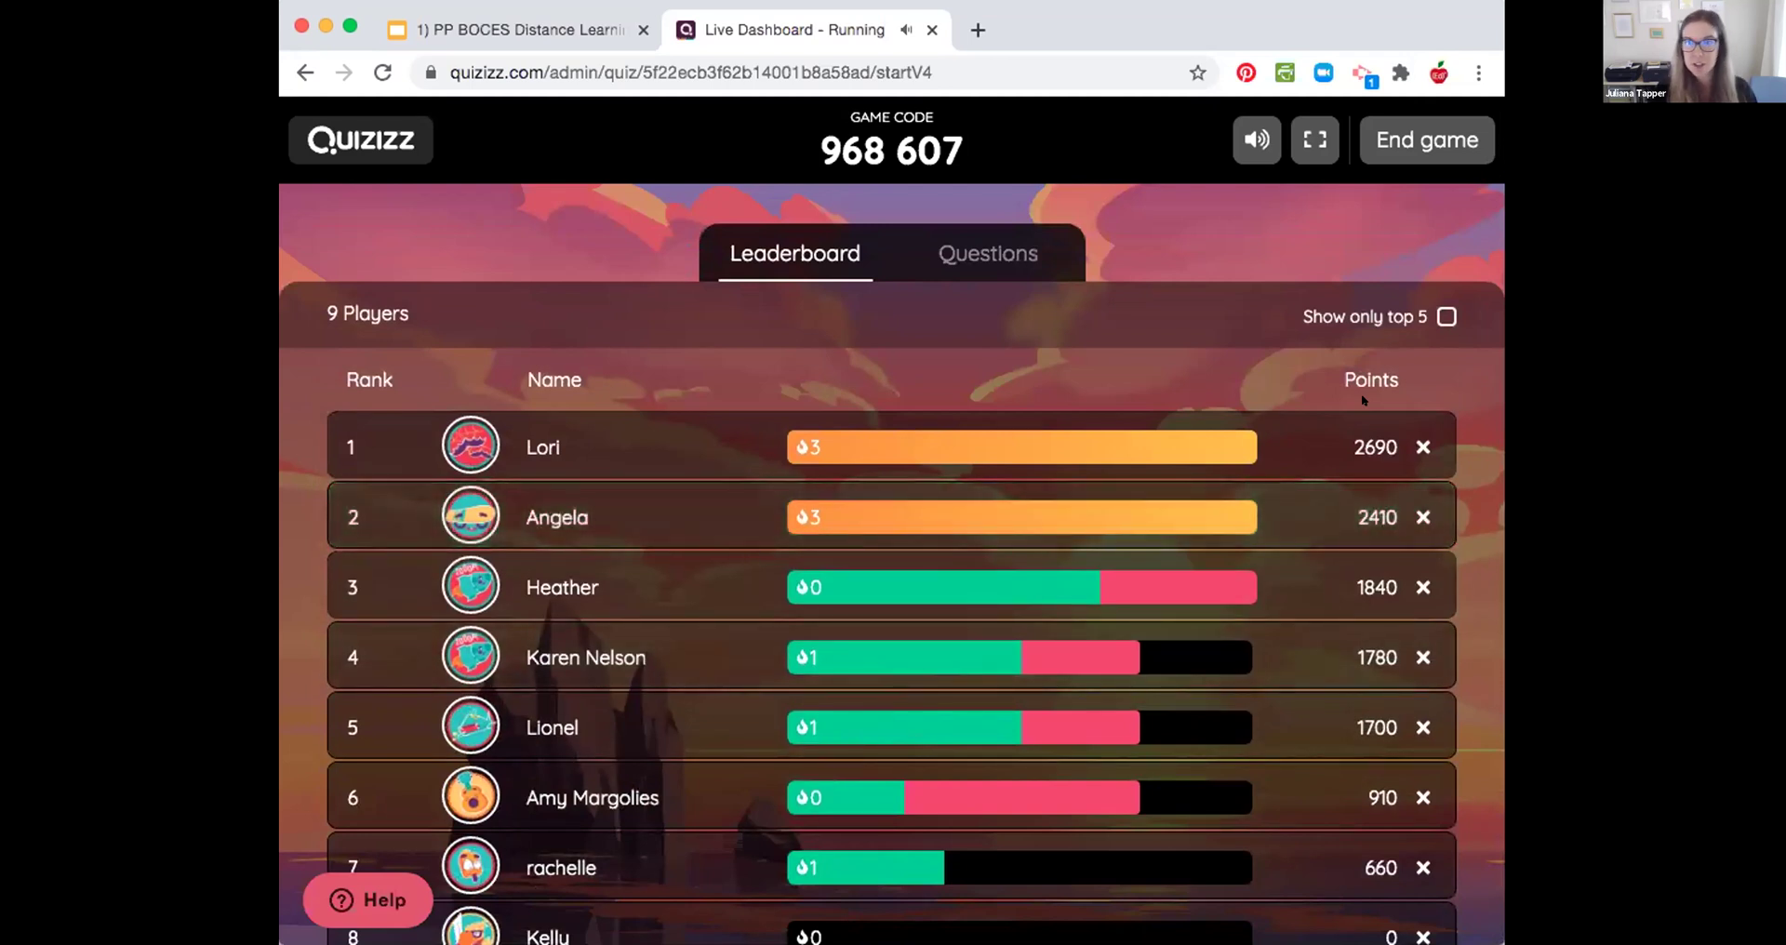
scroll(1235, 452, down, 3)
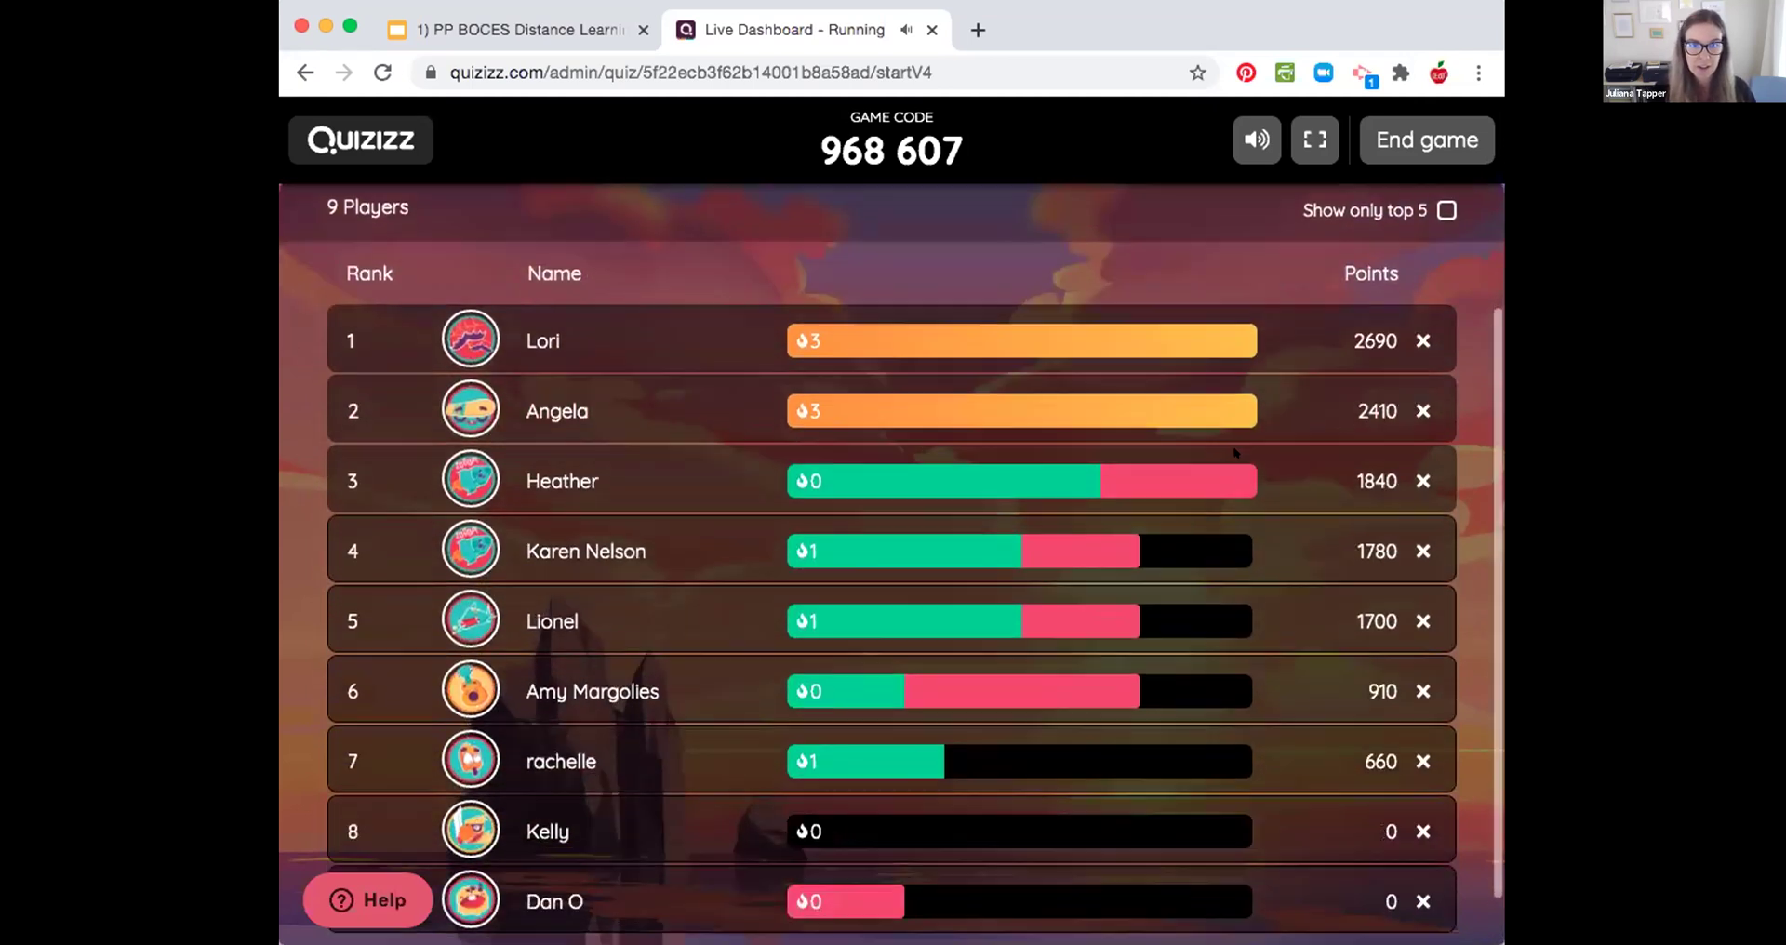
scroll(1235, 452, up, 5)
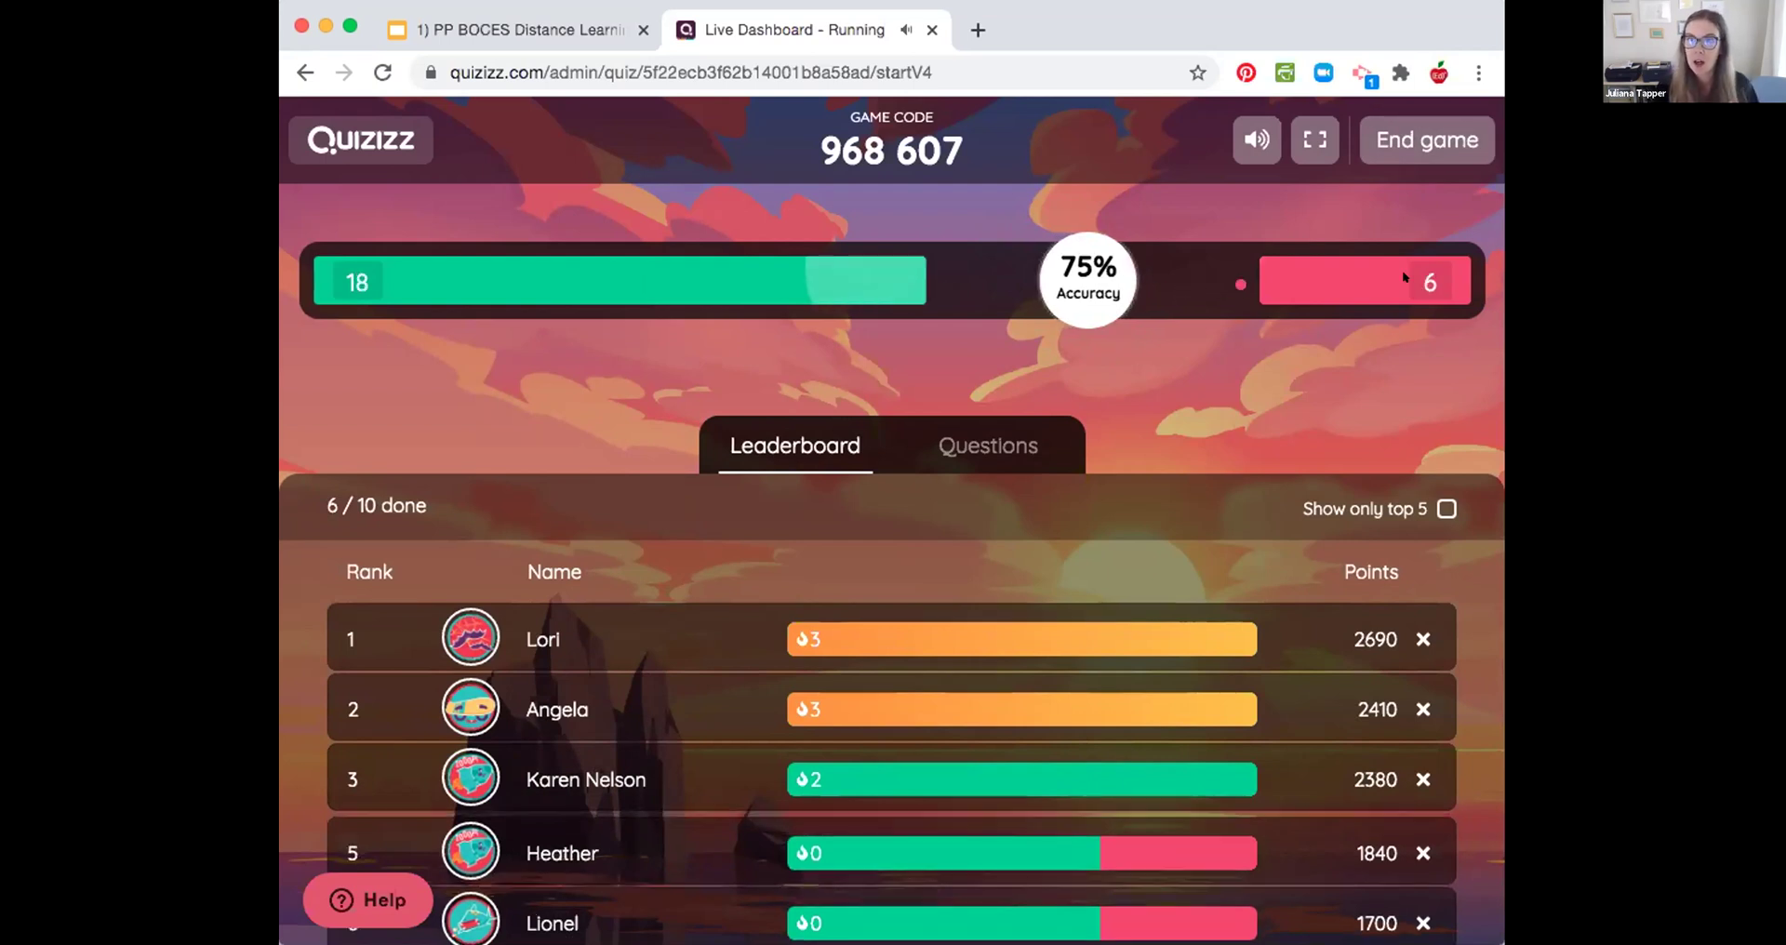
Step: End the game at 60% class accuracy, close the Live Dashboard, and advance to the Accountability slide
click(1407, 130)
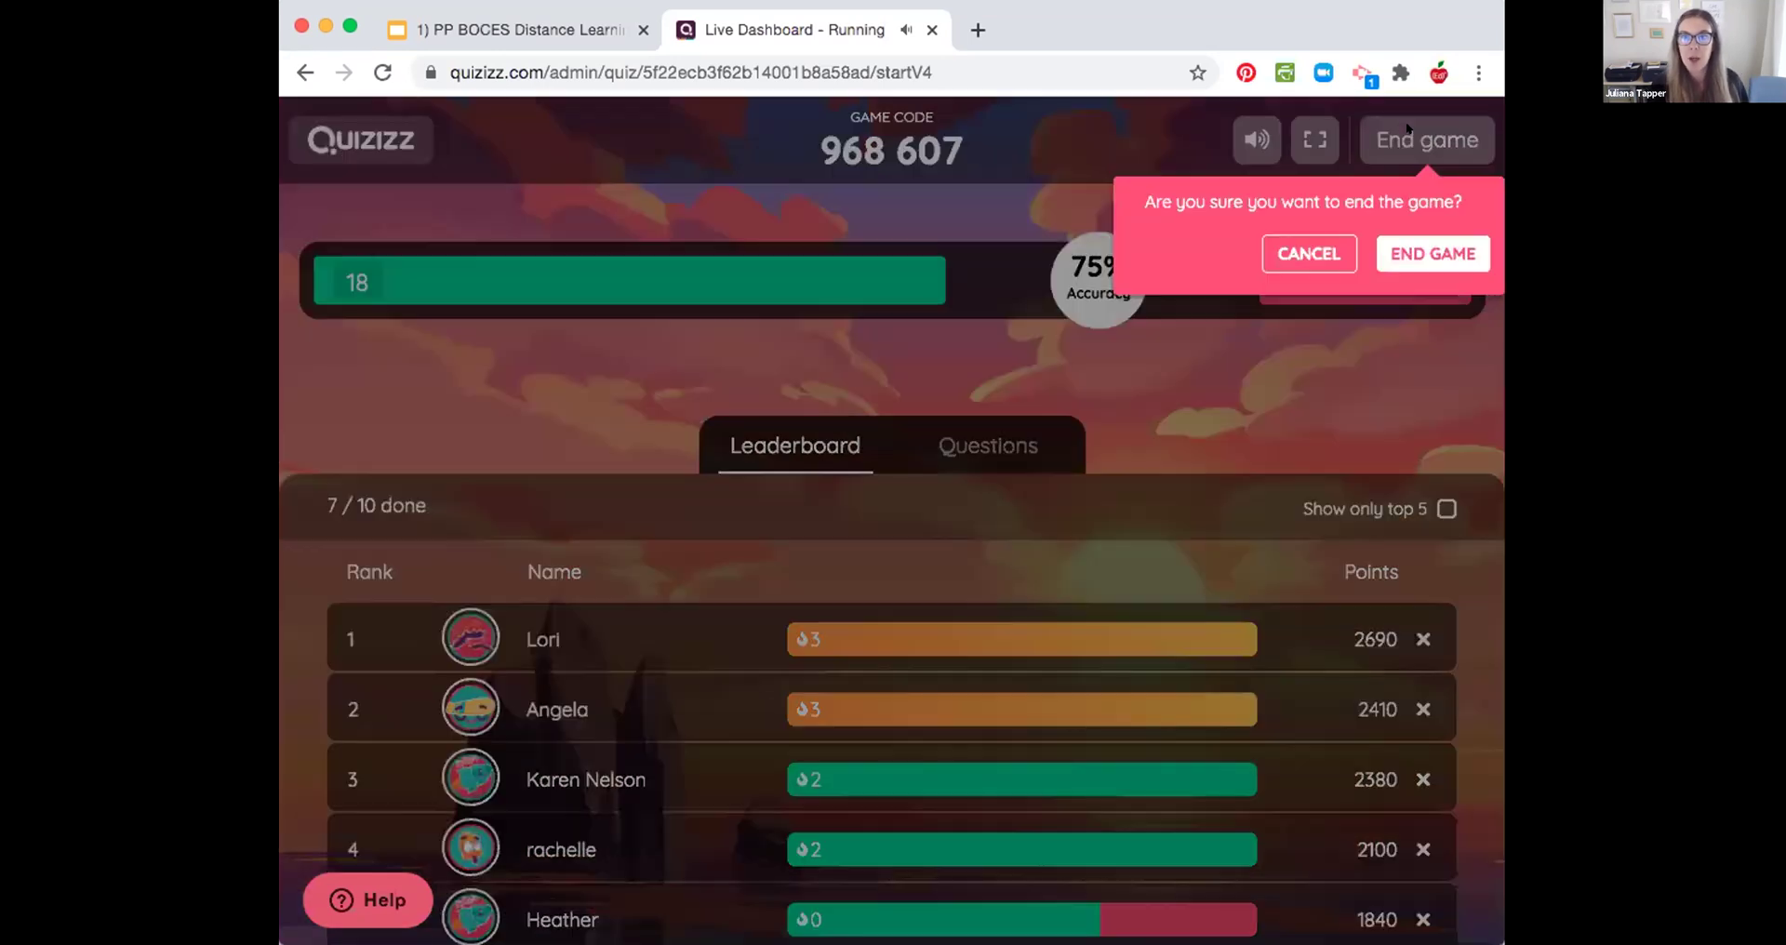
click(1430, 249)
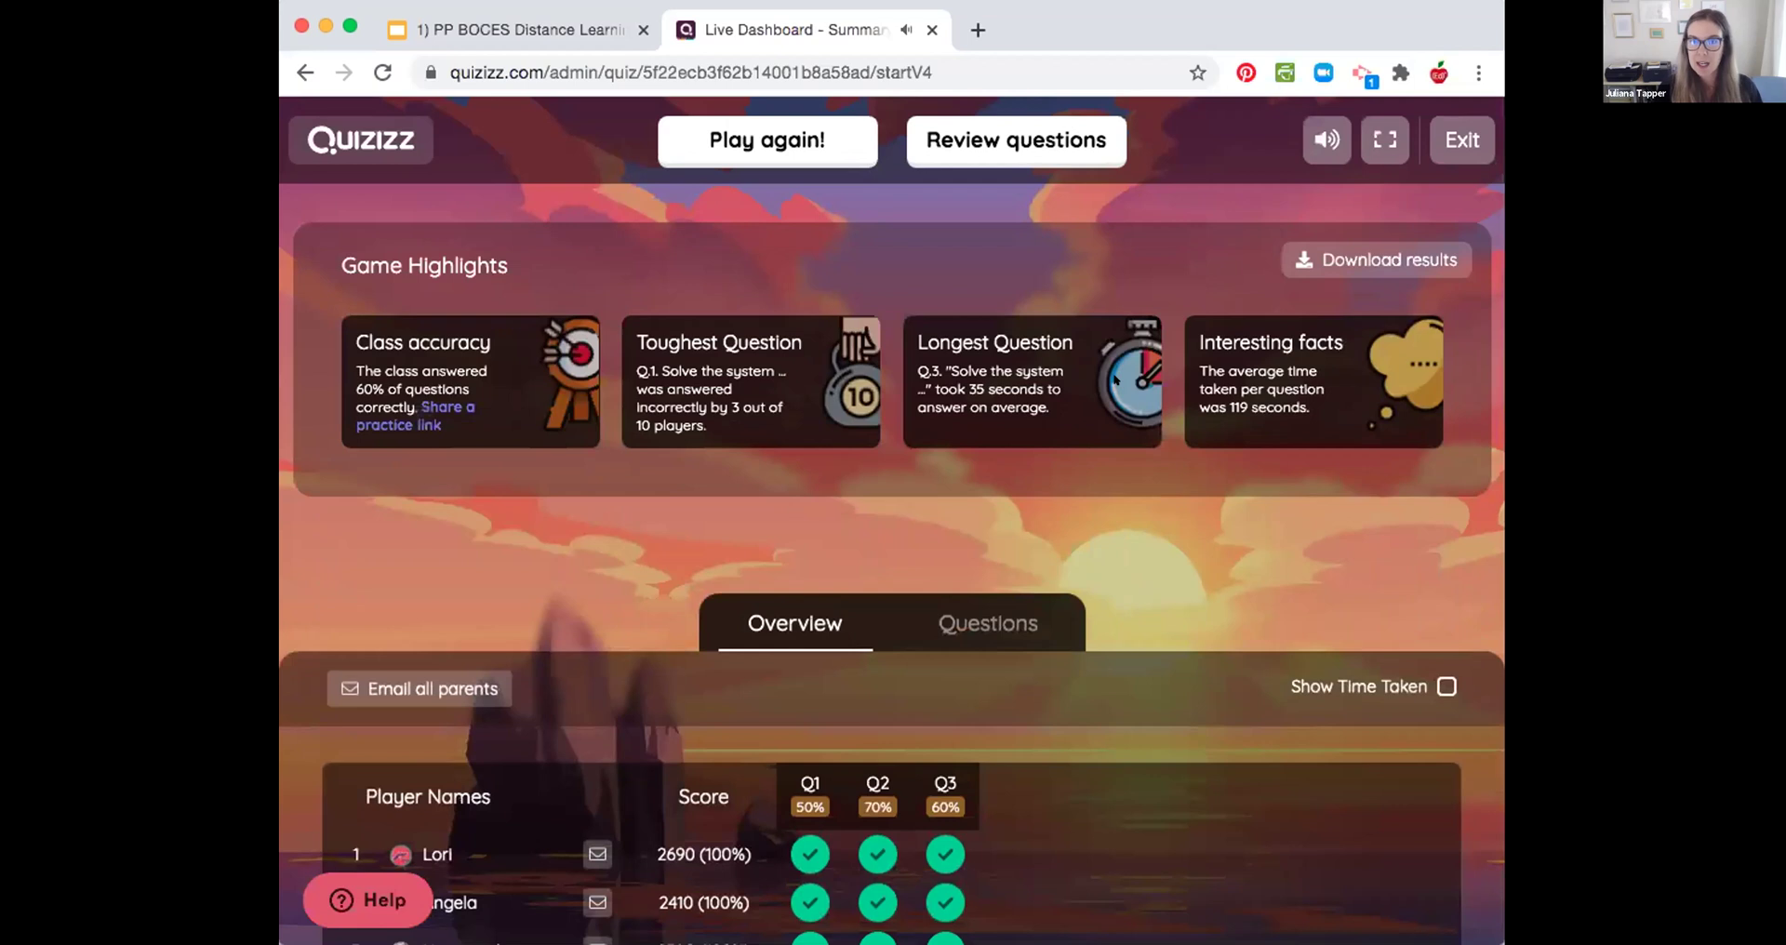
scroll(1115, 378, down, 2)
scroll(1114, 378, up, 2)
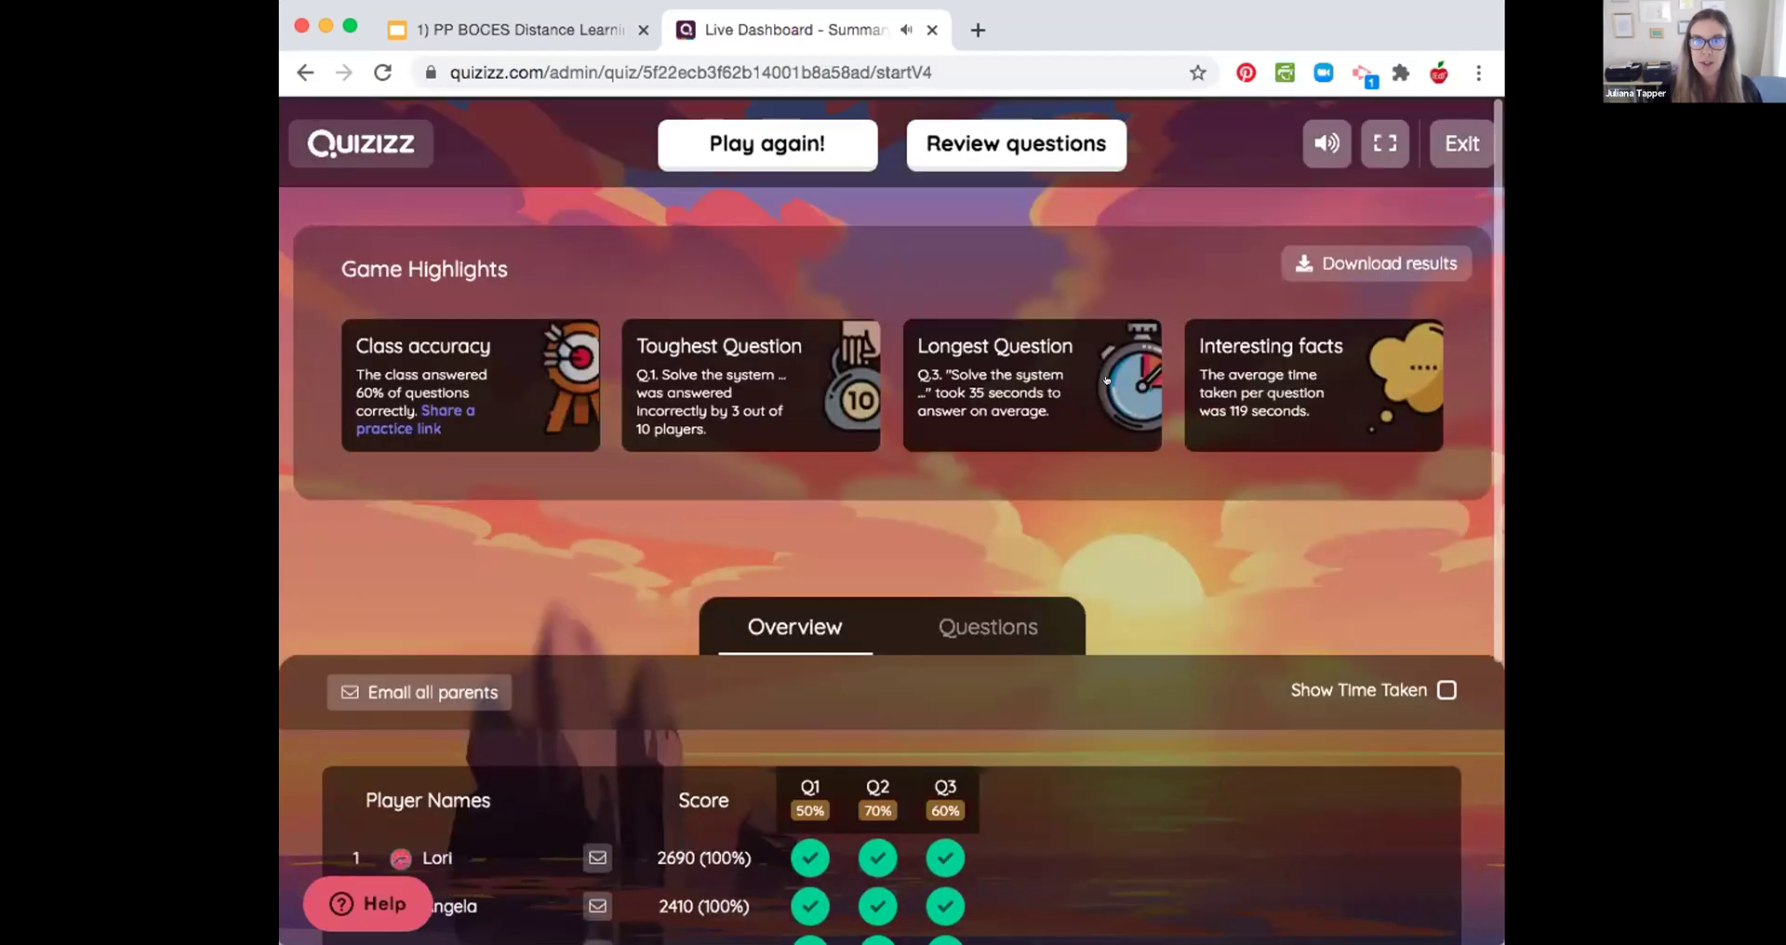
click(930, 29)
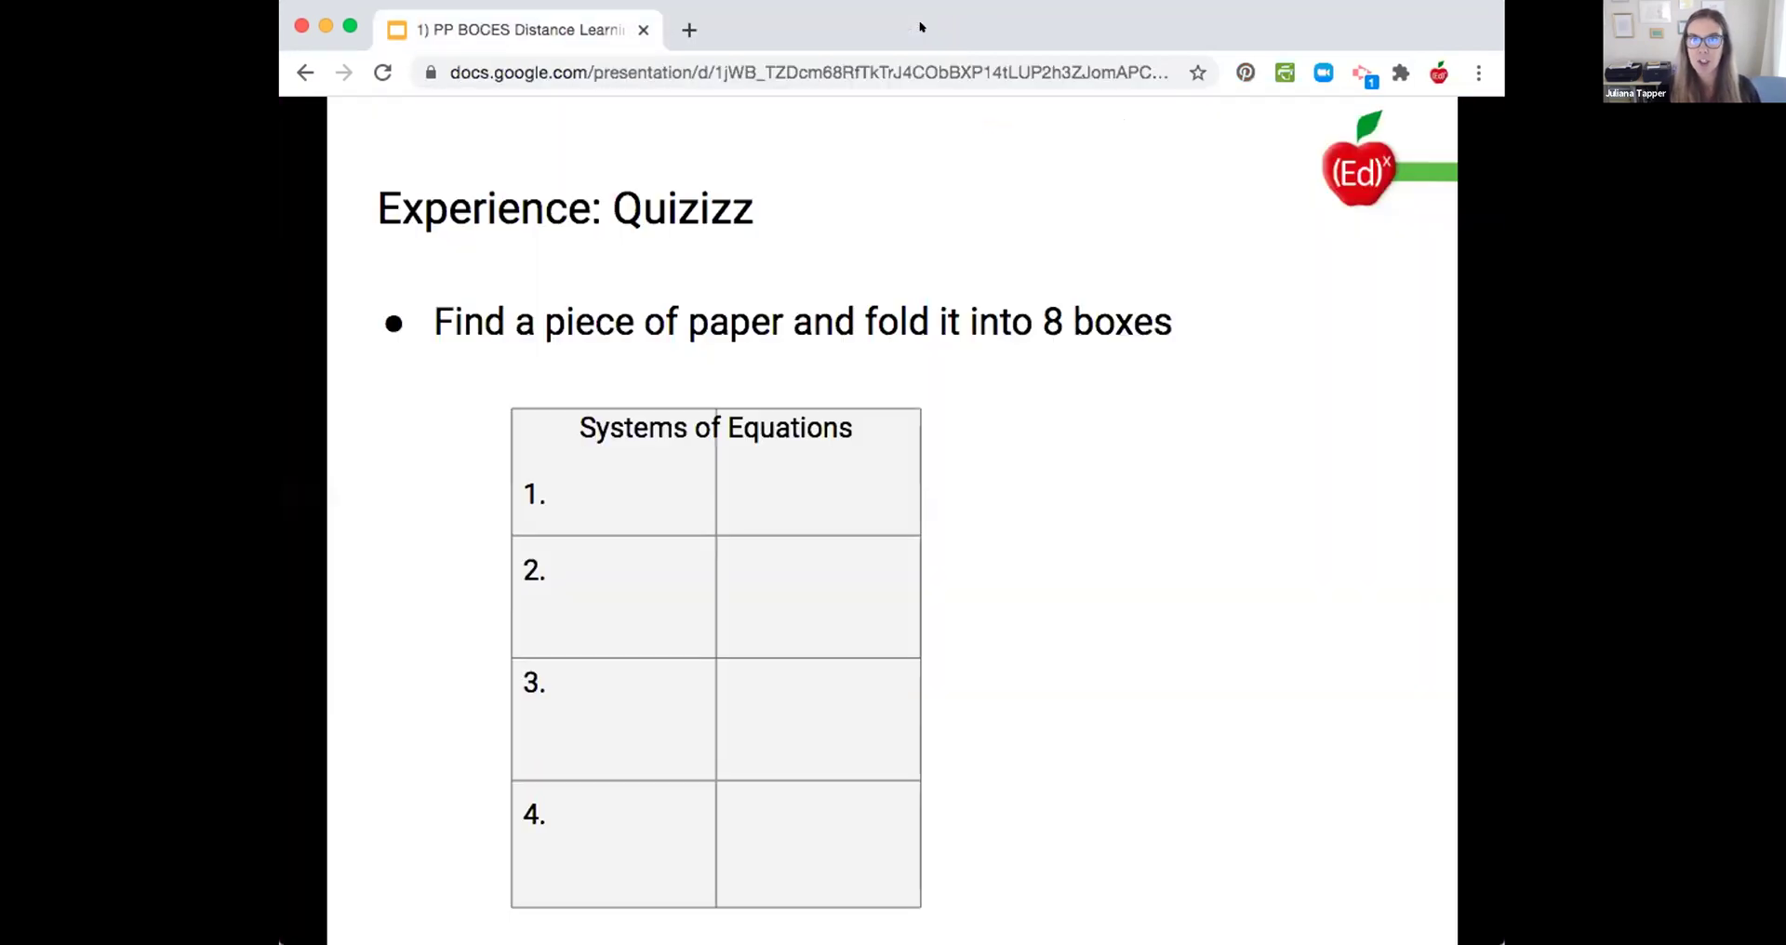
key(Right)
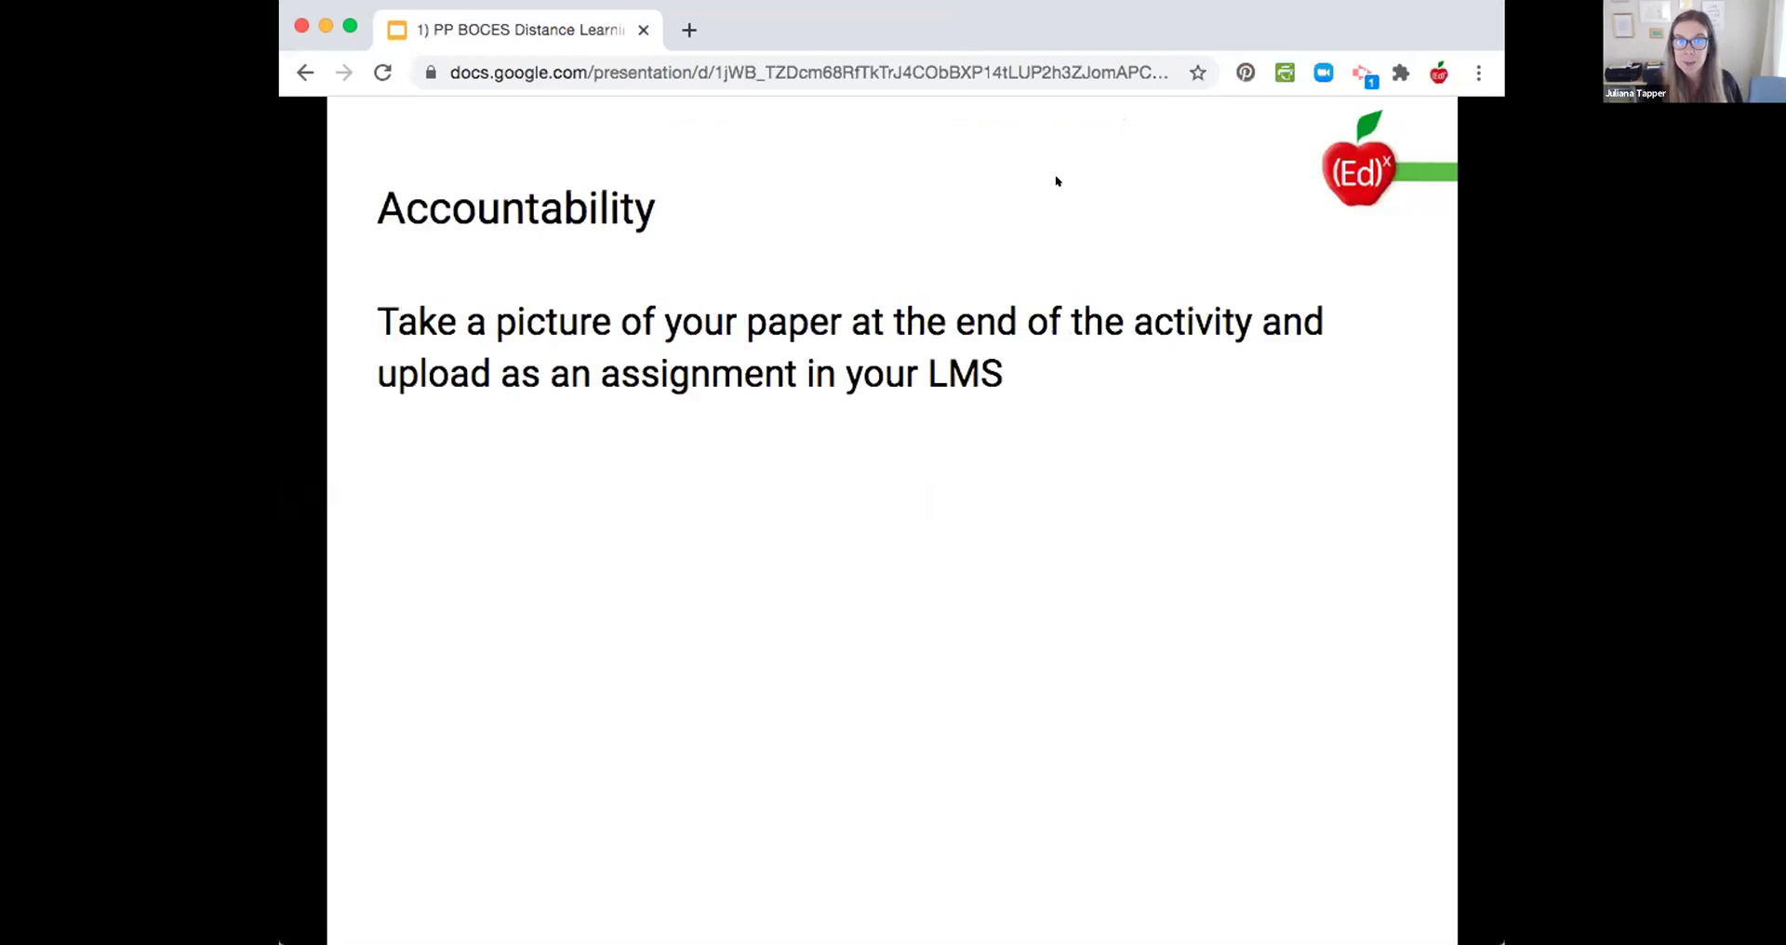